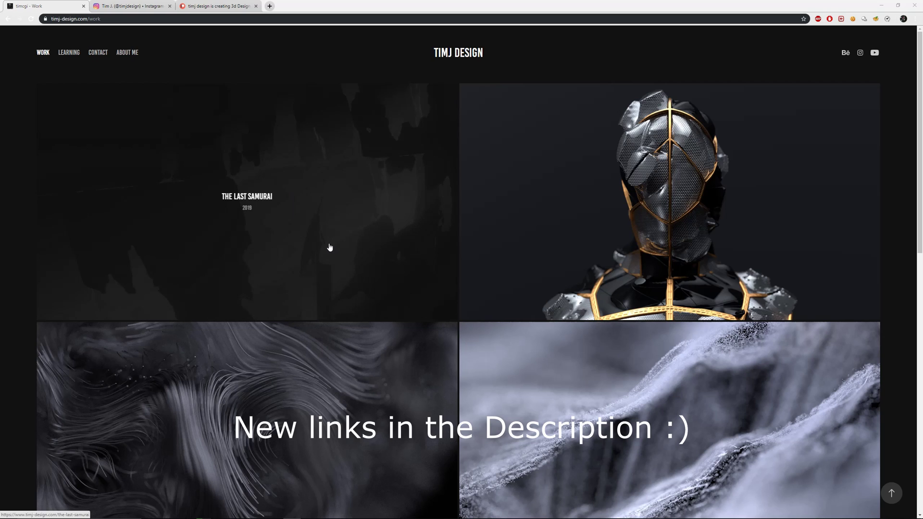
Step: Browse the portfolio site's Work and Learning pages, then the Instagram and Patreon tabs
{"action": "scroll", "coordinate": [478, 238], "scroll_direction": "down", "scroll_amount": 2}
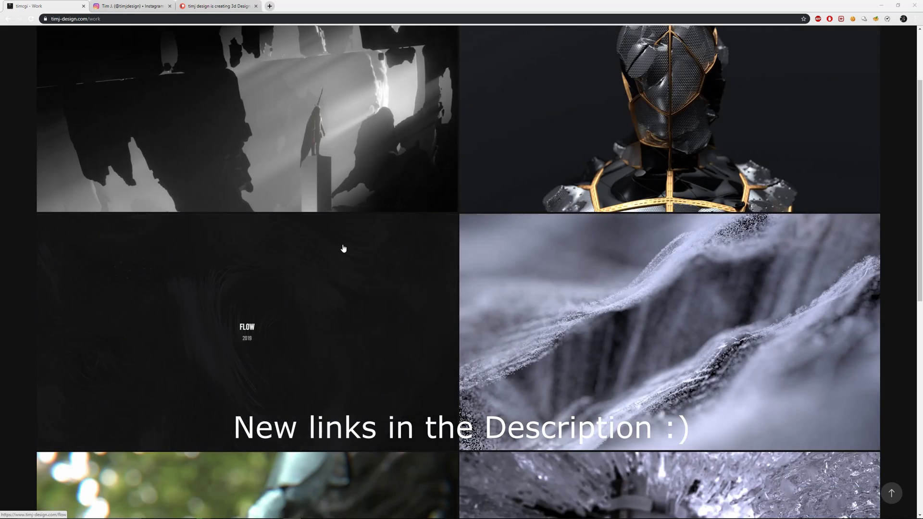
{"action": "scroll", "coordinate": [343, 248], "scroll_direction": "down", "scroll_amount": 4}
{"action": "scroll", "coordinate": [343, 248], "scroll_direction": "down", "scroll_amount": 3}
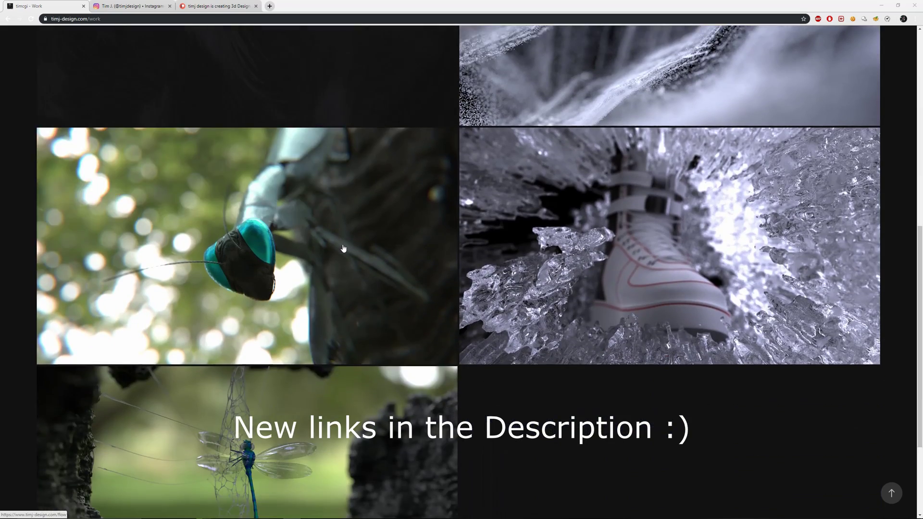
{"action": "scroll", "coordinate": [381, 262], "scroll_direction": "up", "scroll_amount": 9}
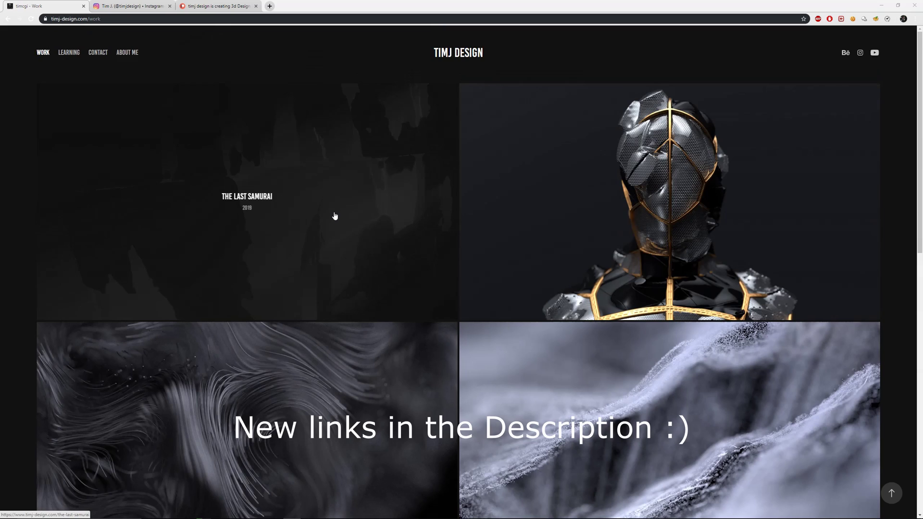
{"action": "scroll", "coordinate": [335, 216], "scroll_direction": "down", "scroll_amount": 3}
{"action": "scroll", "coordinate": [335, 216], "scroll_direction": "up", "scroll_amount": 3}
{"action": "scroll", "coordinate": [505, 168], "scroll_direction": "down", "scroll_amount": 1}
{"action": "scroll", "coordinate": [529, 241], "scroll_direction": "up", "scroll_amount": 1}
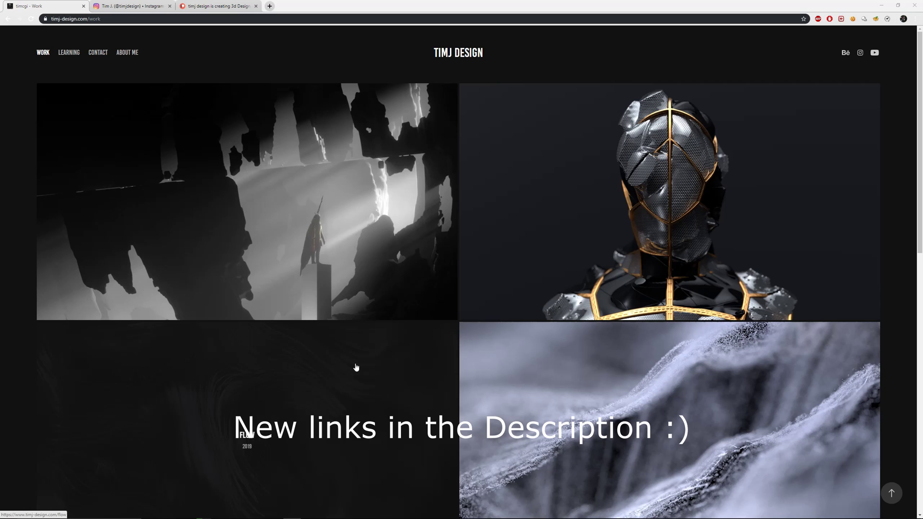
{"action": "left_click", "coordinate": [69, 52]}
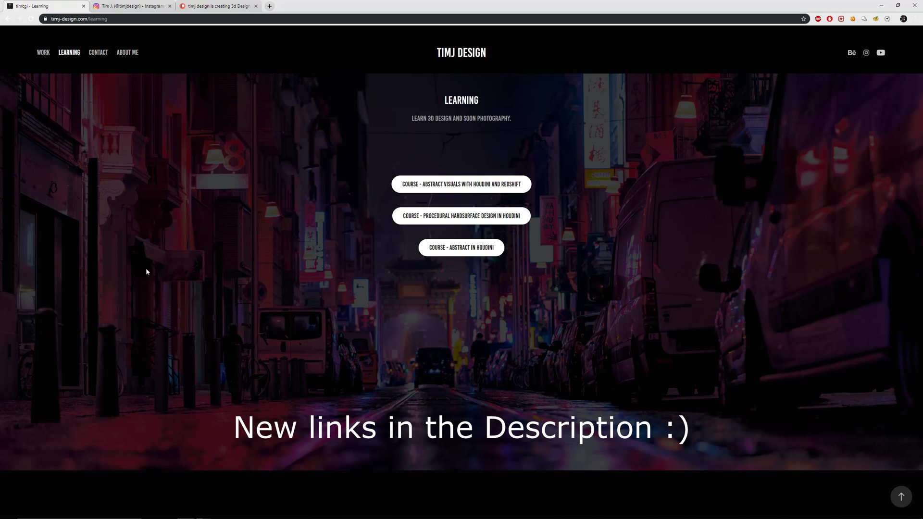
{"action": "left_click", "coordinate": [47, 53]}
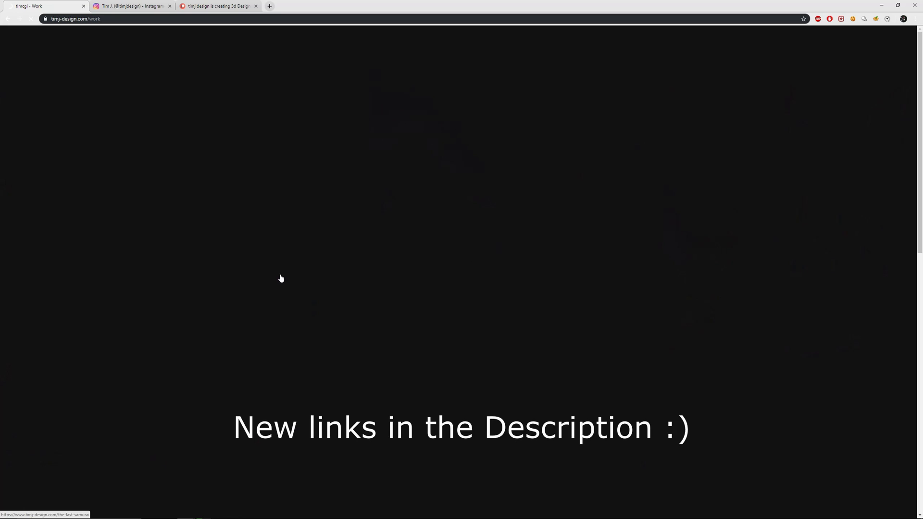
{"action": "scroll", "coordinate": [315, 293], "scroll_direction": "down", "scroll_amount": 1}
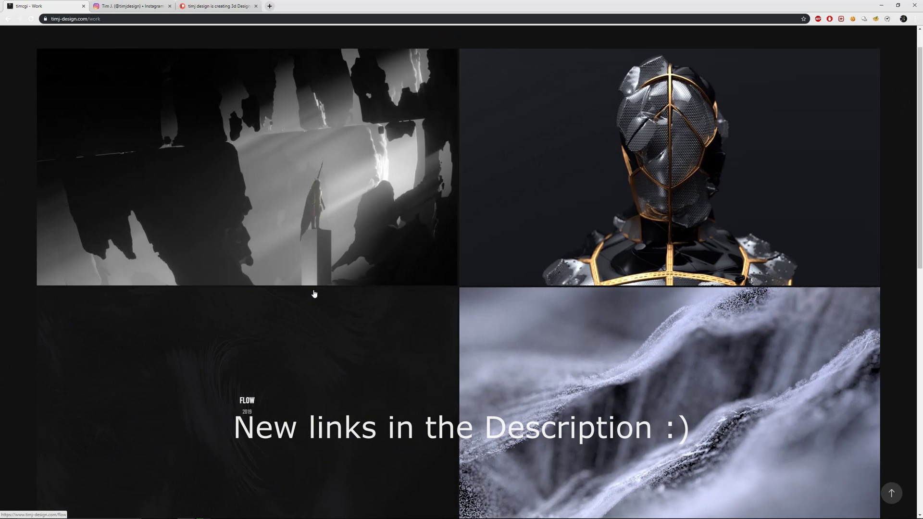
{"action": "scroll", "coordinate": [314, 293], "scroll_direction": "up", "scroll_amount": 1}
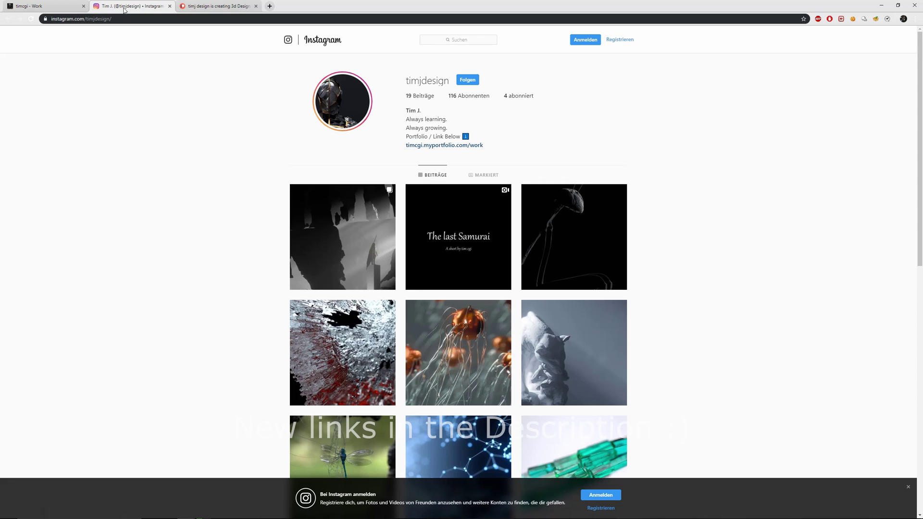
{"action": "key", "text": "ctrl+Tab"}
{"action": "left_click", "coordinate": [252, 7]}
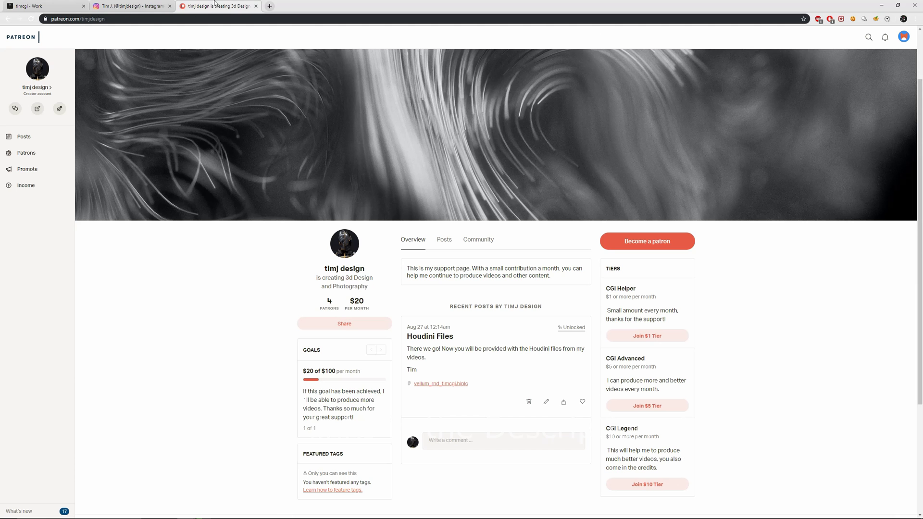
{"action": "left_click", "coordinate": [37, 5]}
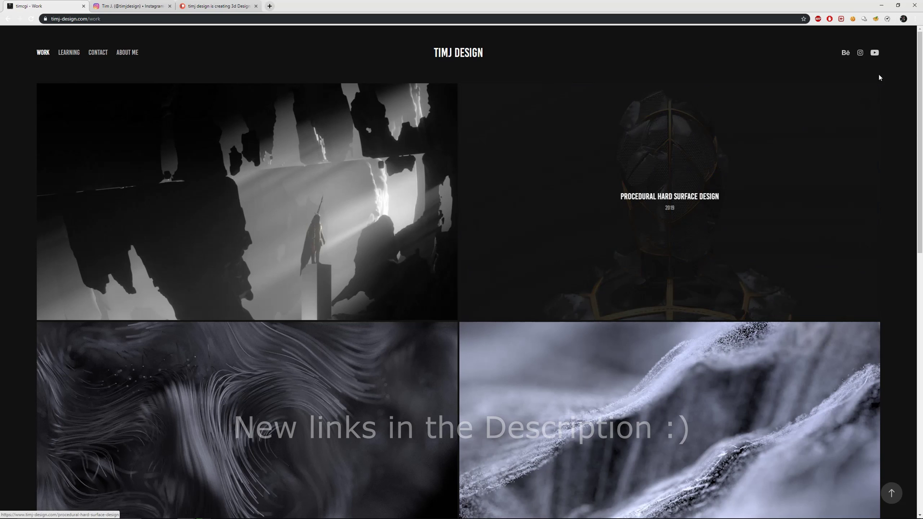
Step: Minimize Chrome and step back through the spider web photos in XnView MP to _DSC5260
{"action": "left_click", "coordinate": [881, 5]}
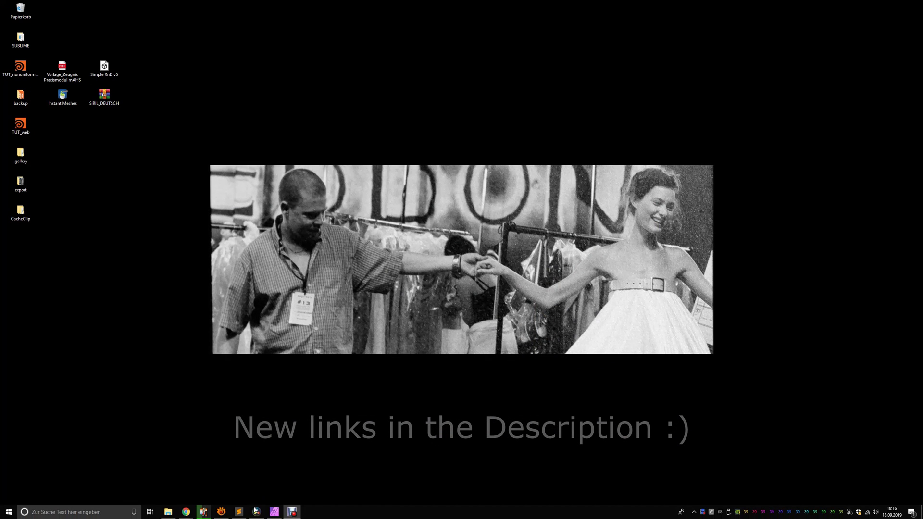
{"action": "left_click", "coordinate": [204, 512]}
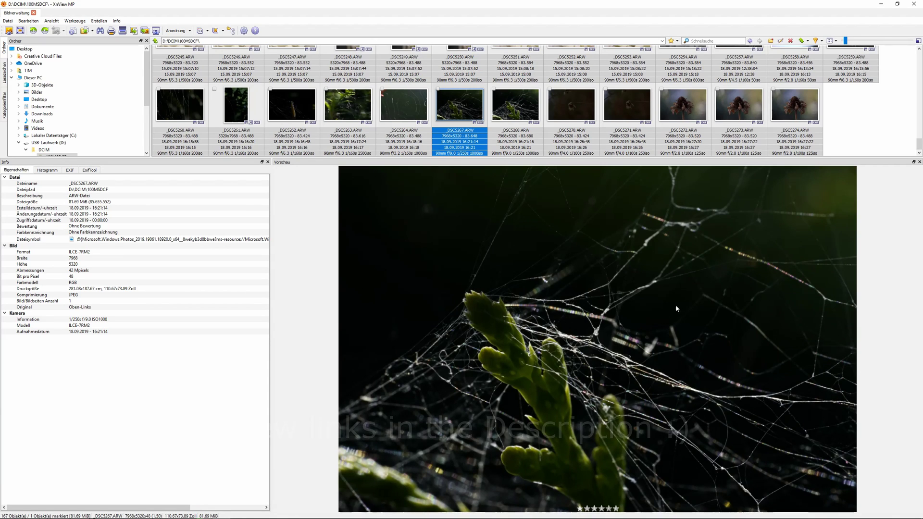
{"action": "key", "text": "Left"}
{"action": "key", "text": "Left"}
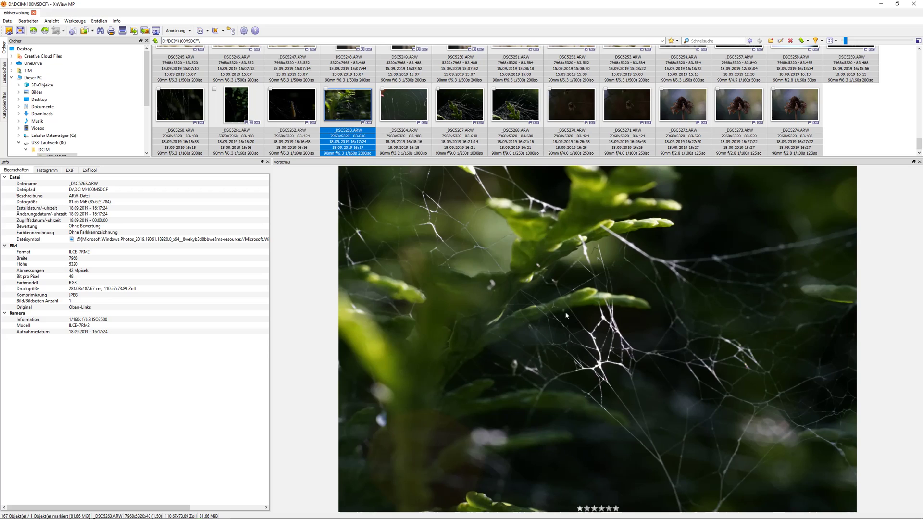
{"action": "left_click", "coordinate": [269, 120]}
{"action": "left_click", "coordinate": [230, 117]}
{"action": "left_click", "coordinate": [197, 114]}
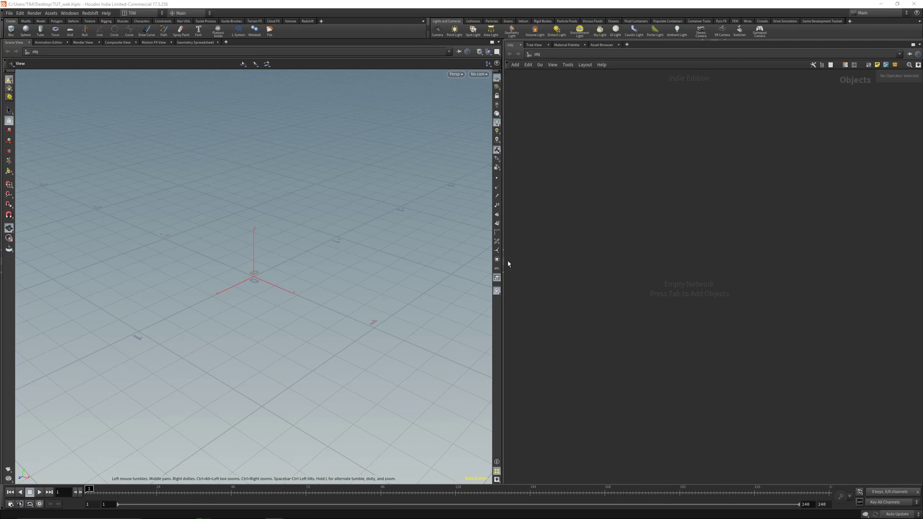
Step: Widen the network editor and add a Geometry node named non_uniform_web
{"action": "left_click_drag", "start_coordinate": [504, 262], "coordinate": [436, 262]}
{"action": "key", "text": "Tab"}
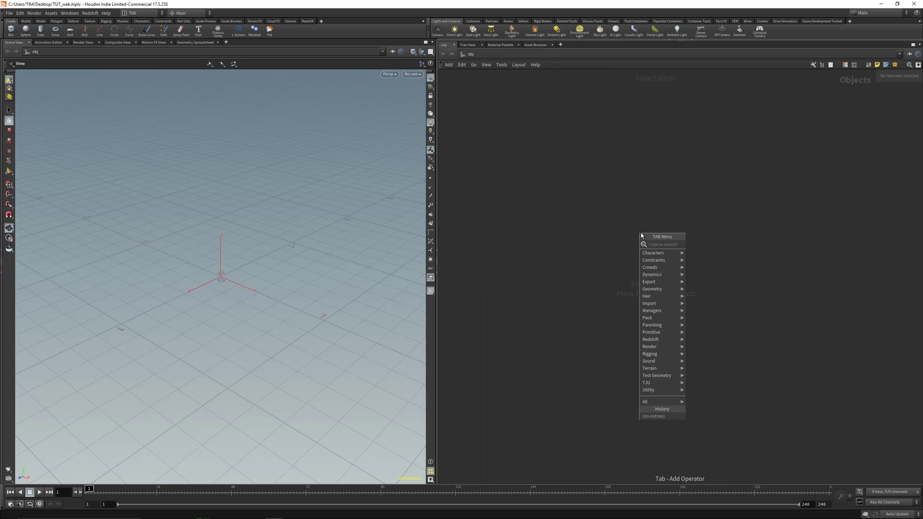
{"action": "type", "text": "geo"}
{"action": "key", "text": "Return"}
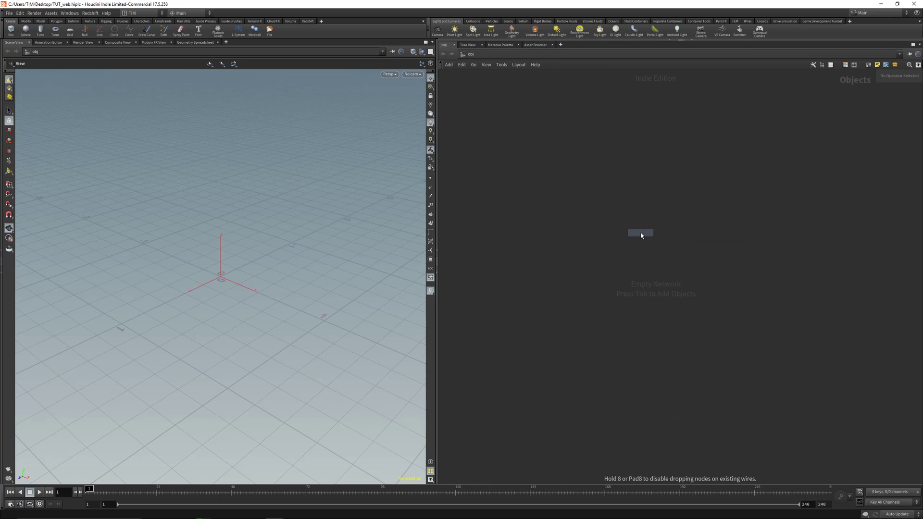
{"action": "left_click", "coordinate": [550, 216]}
{"action": "double_click", "coordinate": [573, 215]}
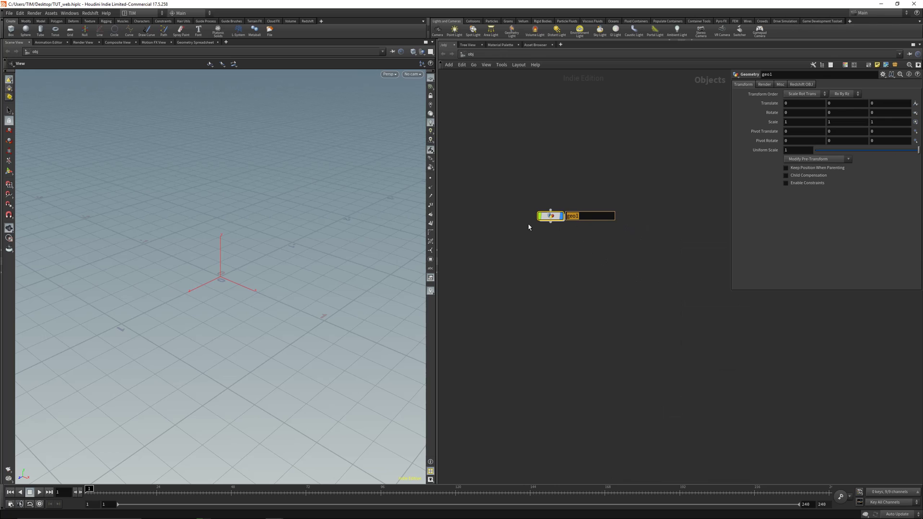
{"action": "type", "text": "non_uniform_web"}
{"action": "key", "text": "Return"}
Step: Give the non_uniform_web node a dark colour and a circle shape
{"action": "left_click_drag", "start_coordinate": [511, 157], "coordinate": [591, 290]}
{"action": "key", "text": "c"}
{"action": "left_click", "coordinate": [873, 479]}
{"action": "key", "text": "z"}
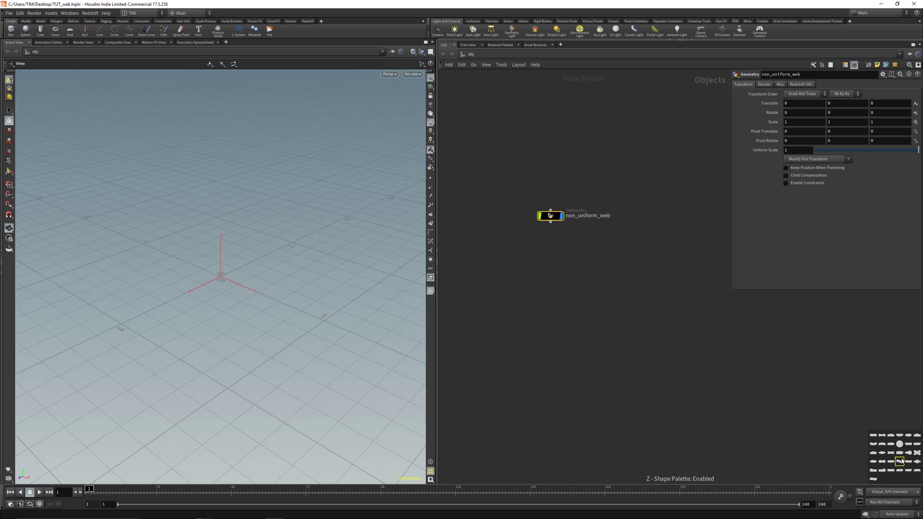
{"action": "left_click", "coordinate": [902, 445]}
Step: Step inside non_uniform_web and orbit the empty viewport
{"action": "key", "text": "h"}
{"action": "key", "text": "c"}
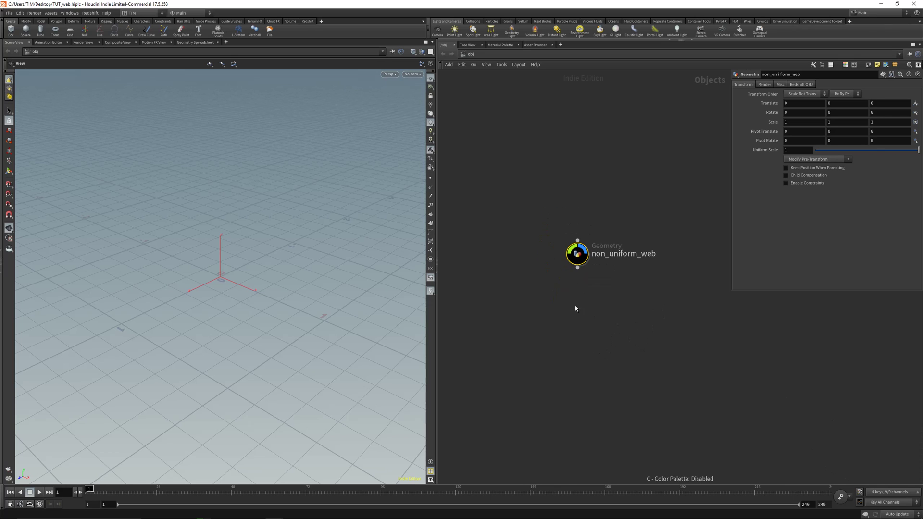
{"action": "double_click", "coordinate": [567, 242]}
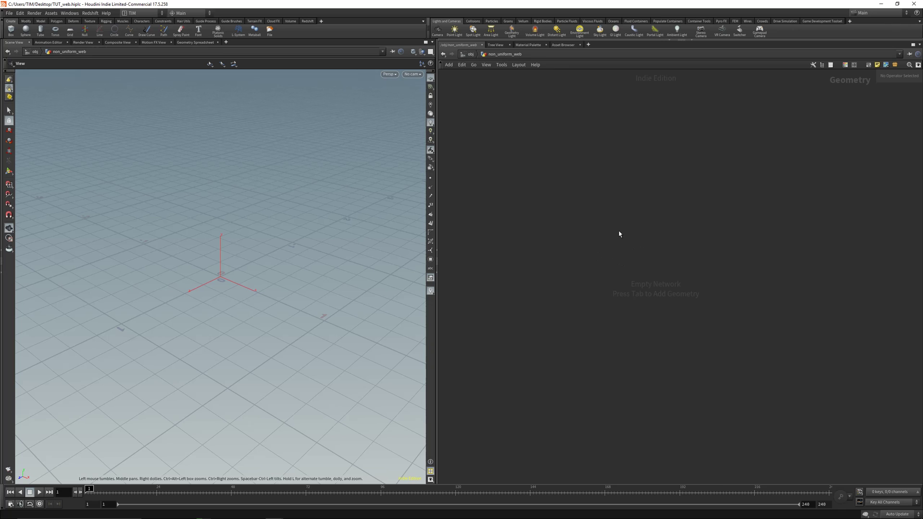
{"action": "left_click_drag", "start_coordinate": [206, 289], "coordinate": [203, 283]}
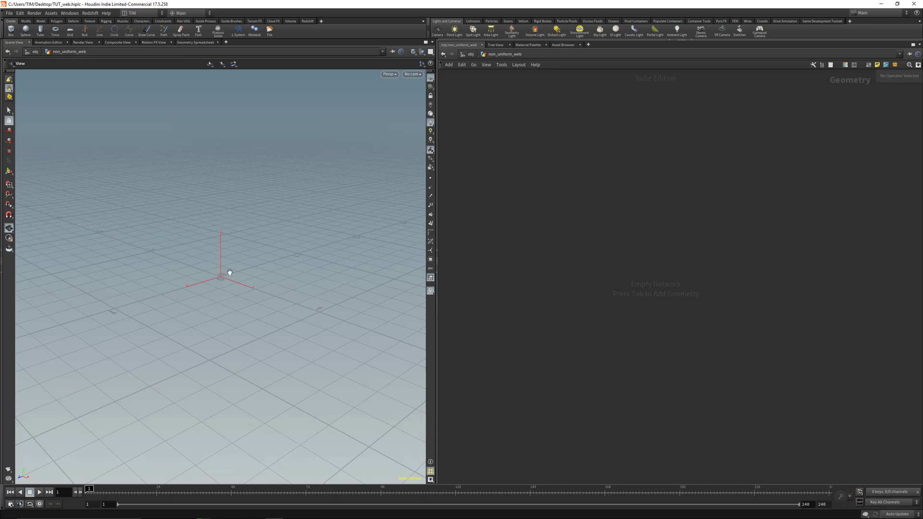
{"action": "left_click_drag", "start_coordinate": [226, 275], "coordinate": [231, 281]}
Step: Add a sphere1 node and set its Primitive Type to Polygon
{"action": "key", "text": "Tab"}
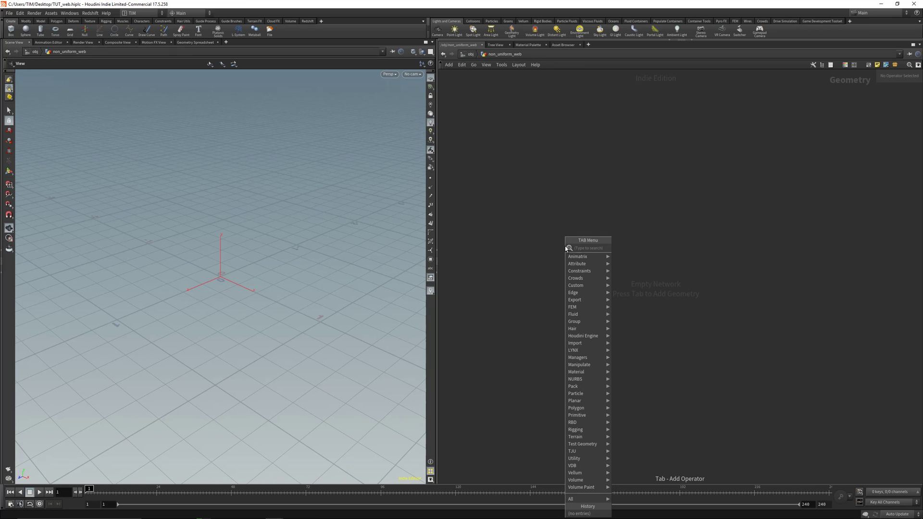
{"action": "type", "text": "sp"}
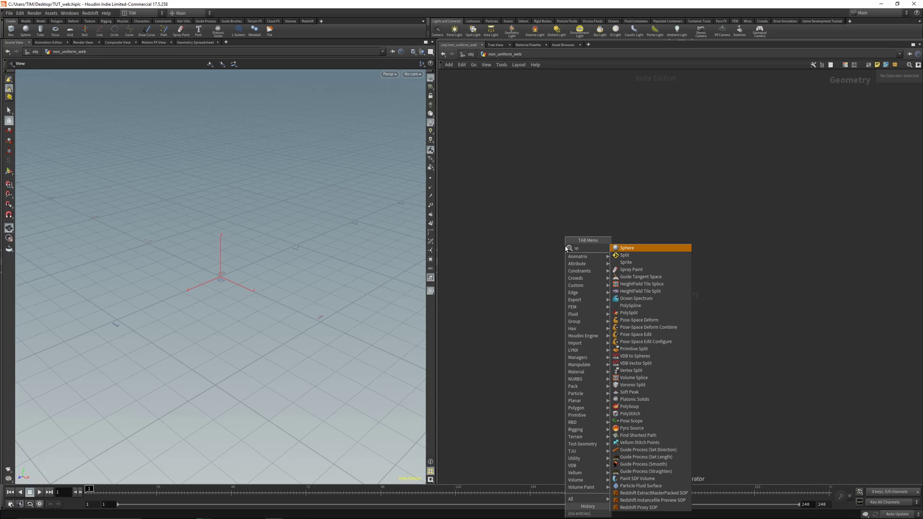
{"action": "left_click", "coordinate": [624, 249]}
{"action": "left_click", "coordinate": [647, 261]}
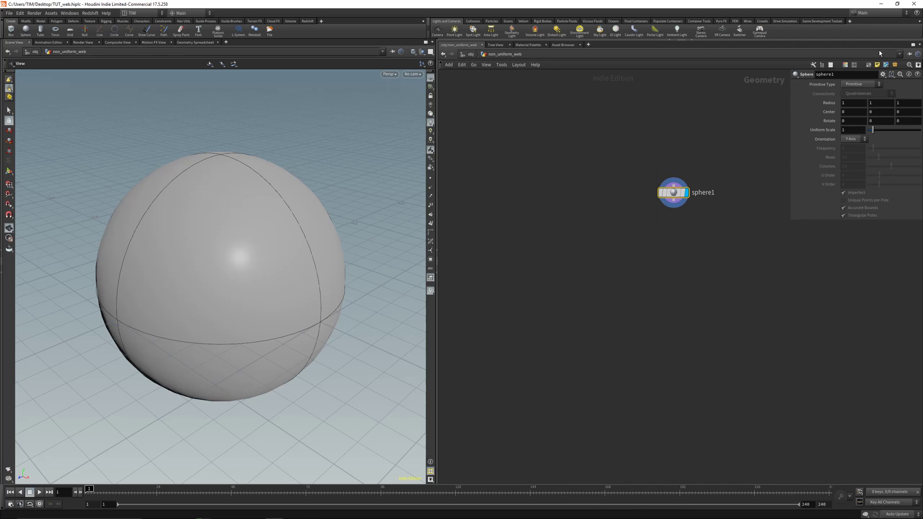
{"action": "left_click", "coordinate": [861, 84]}
{"action": "left_click", "coordinate": [851, 98]}
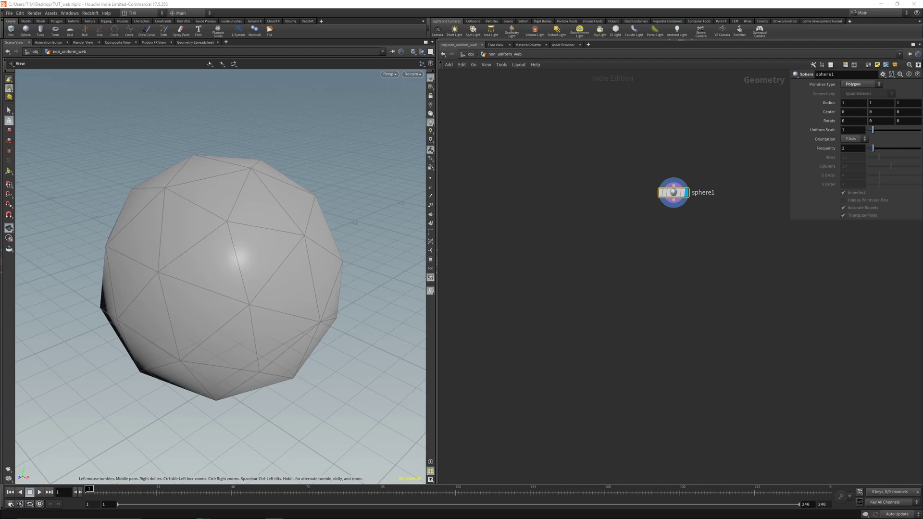
{"action": "left_click_drag", "start_coordinate": [653, 126], "coordinate": [704, 217]}
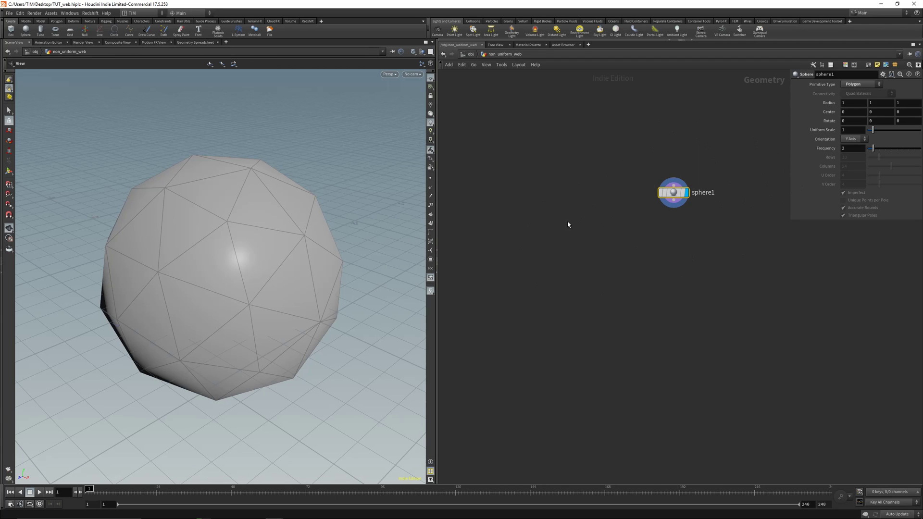
Step: Add a scatter1 node below sphere1 with Force Total Count set to 25
{"action": "key", "text": "Tab"}
{"action": "left_click", "coordinate": [688, 245]}
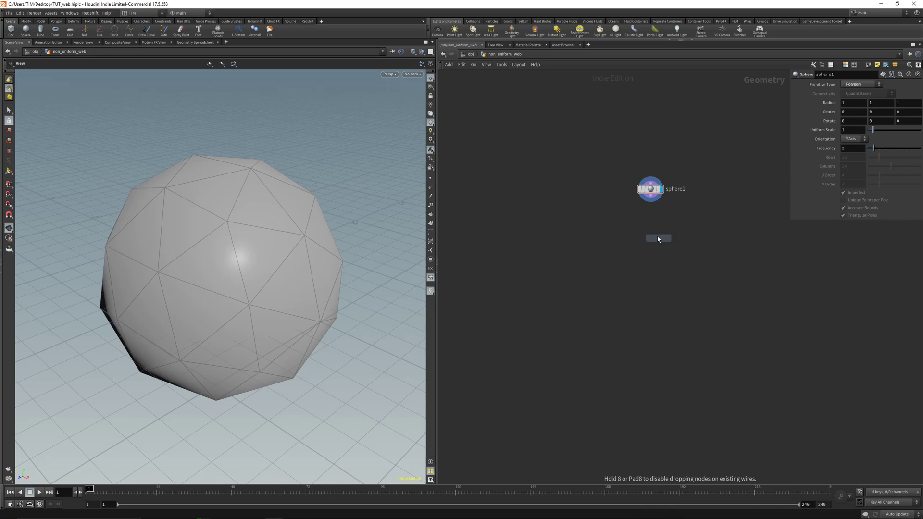
{"action": "left_click", "coordinate": [652, 236]}
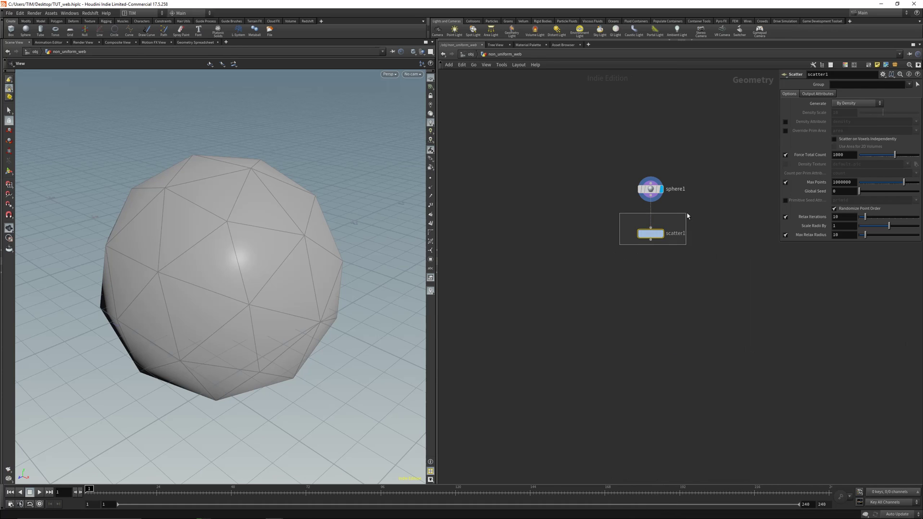
{"action": "left_click_drag", "start_coordinate": [299, 236], "coordinate": [261, 230]}
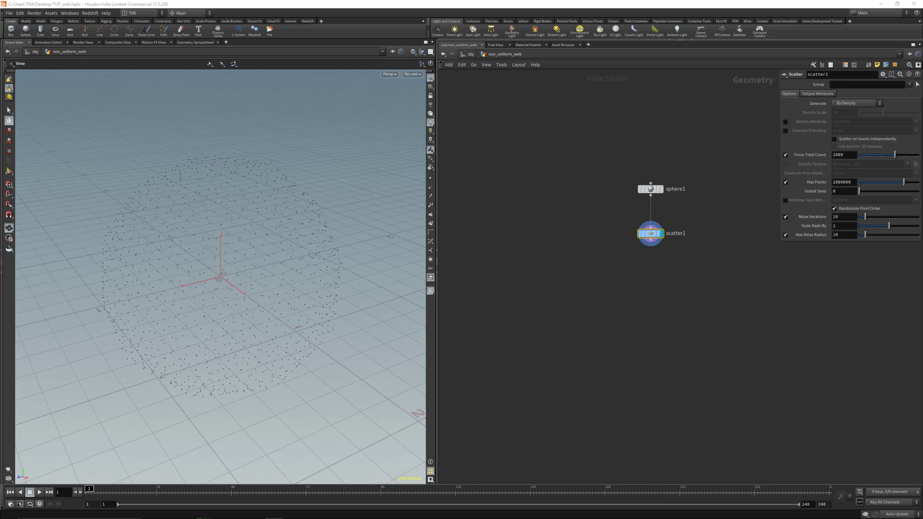
{"action": "double_click", "coordinate": [849, 154]}
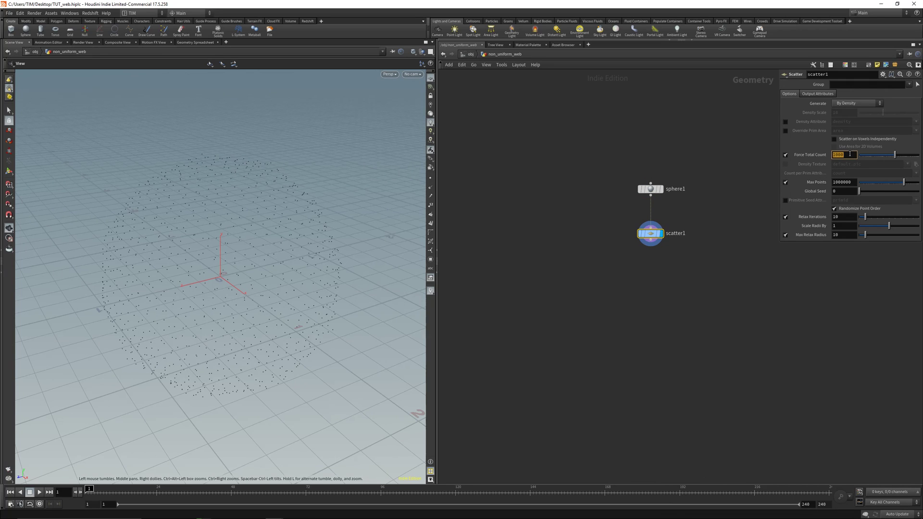
{"action": "type", "text": "25"}
{"action": "key", "text": "Return"}
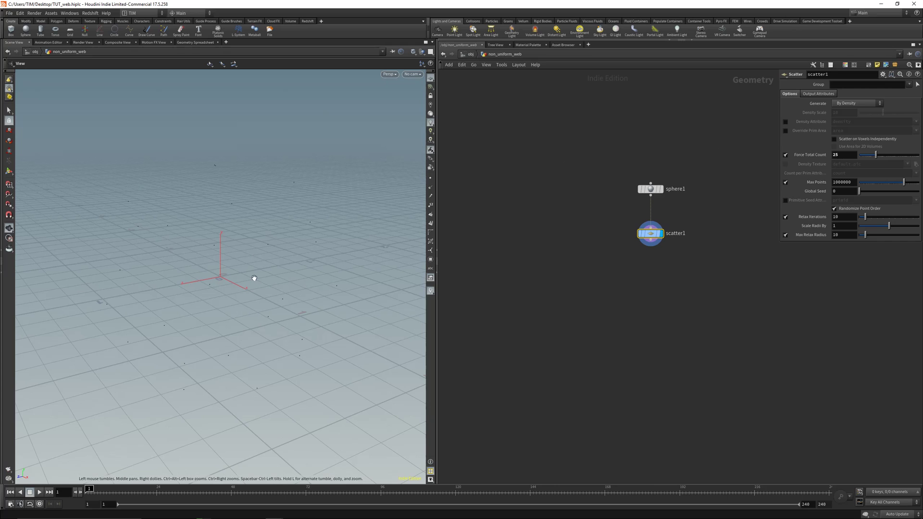
Step: Set the viewport geometry Point Size to 10 and save the scene
{"action": "key", "text": "d"}
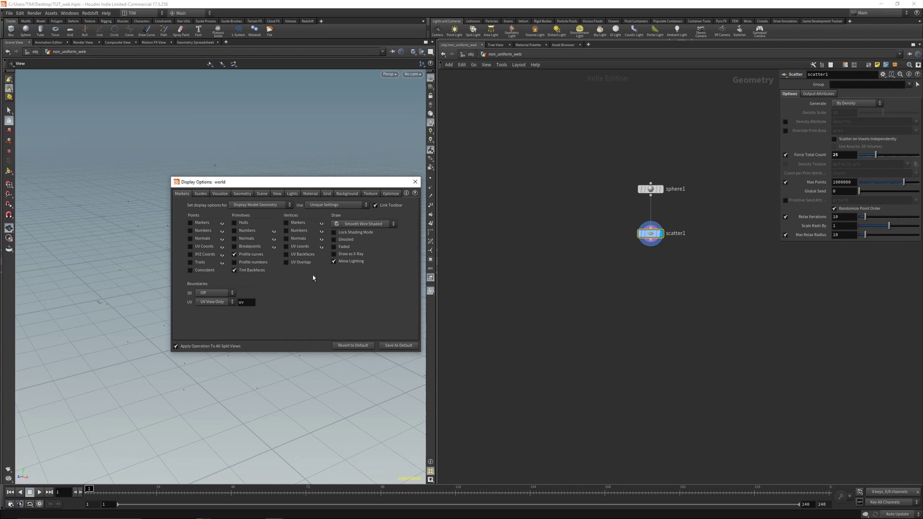
{"action": "left_click", "coordinate": [219, 193]}
{"action": "left_click", "coordinate": [201, 192]}
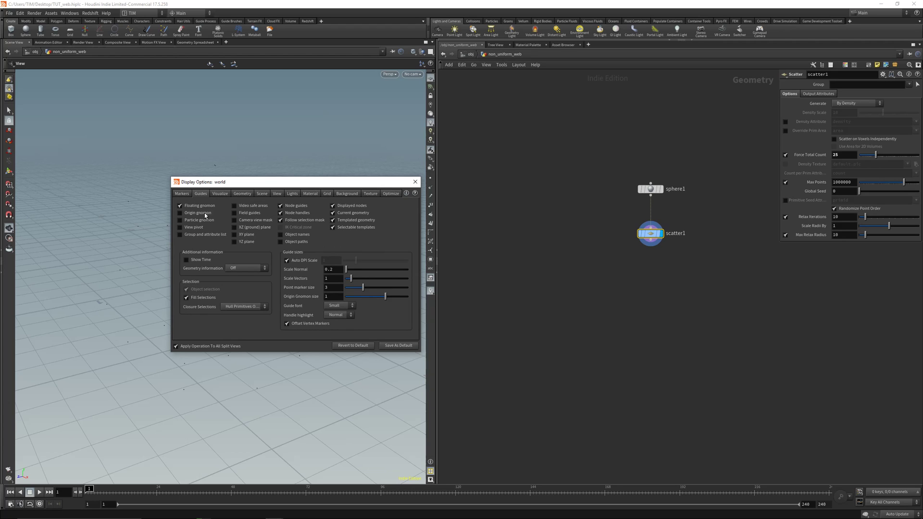
{"action": "left_click", "coordinate": [415, 181]}
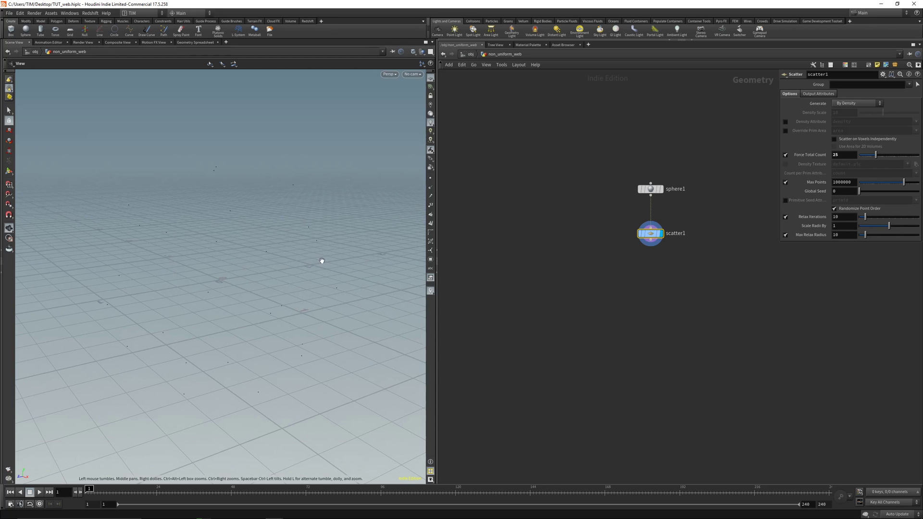
{"action": "key", "text": "d"}
{"action": "left_click", "coordinate": [220, 193]}
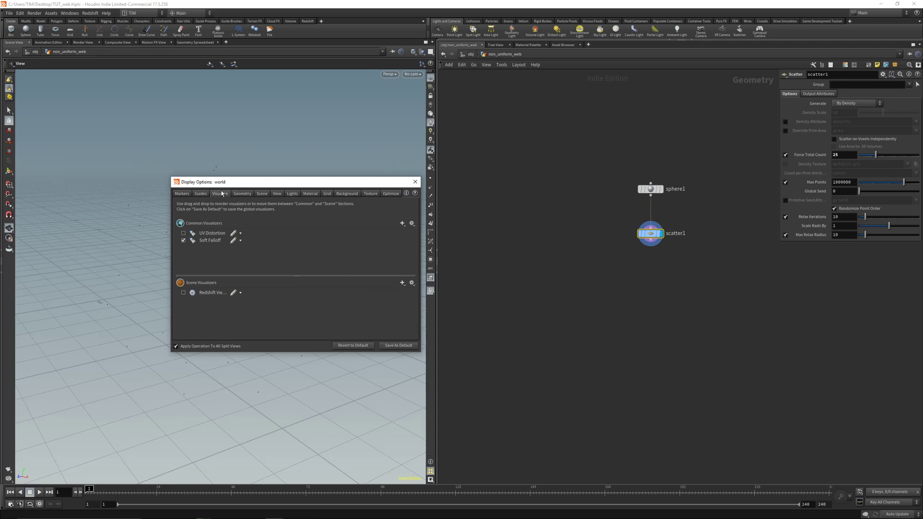
{"action": "left_click", "coordinate": [243, 193]}
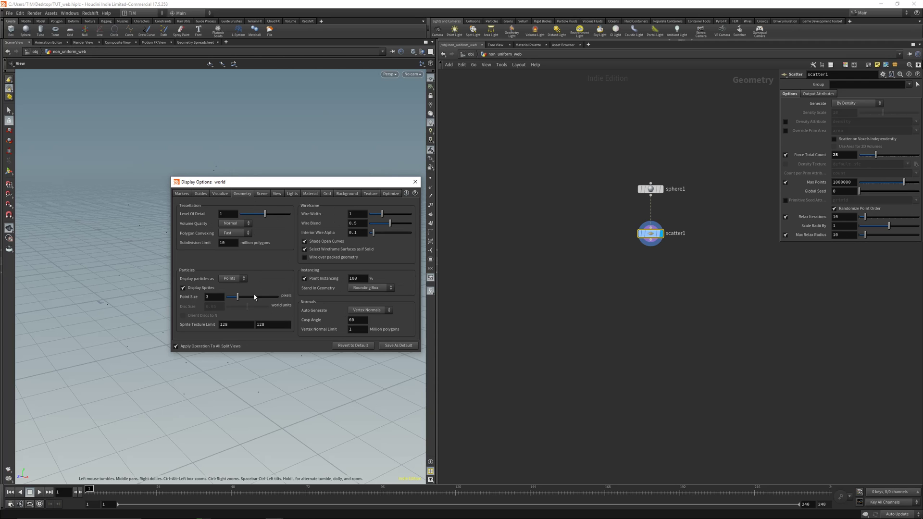
{"action": "left_click_drag", "start_coordinate": [238, 296], "coordinate": [279, 297]}
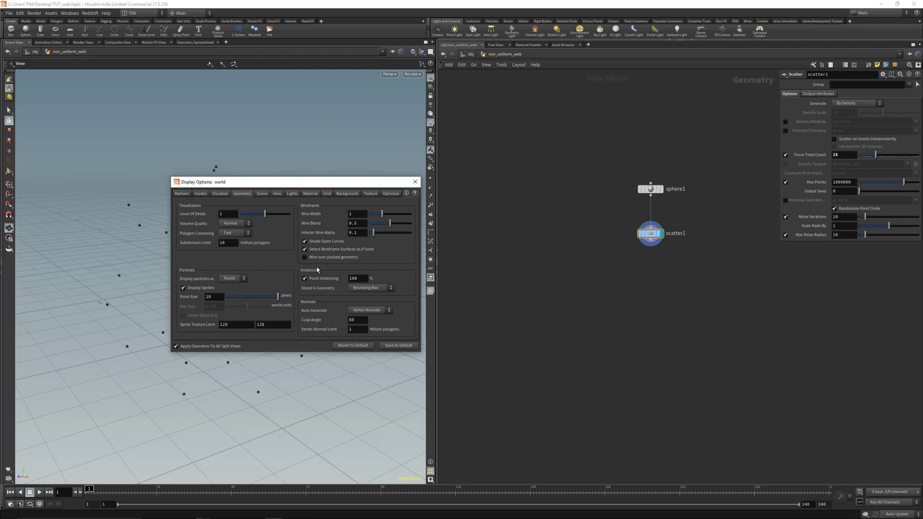
{"action": "key", "text": "Escape"}
{"action": "key", "text": "ctrl+s"}
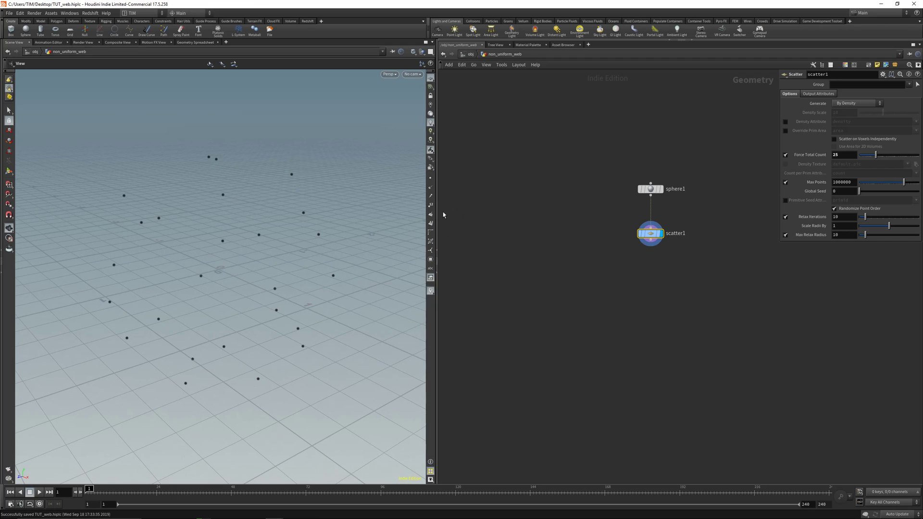
Step: Show point numbers and inspect the scattered point positions in the Geometry Spreadsheet
{"action": "left_click", "coordinate": [431, 205]}
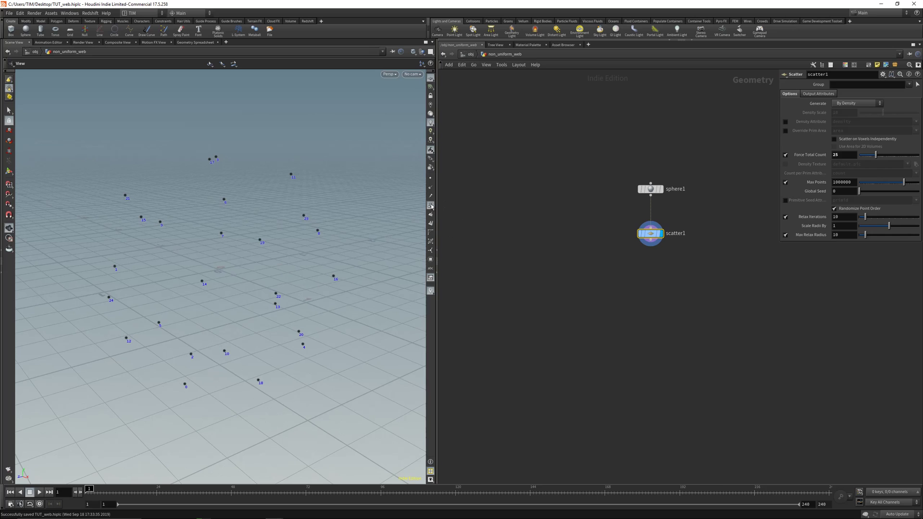
{"action": "left_click", "coordinate": [197, 42]}
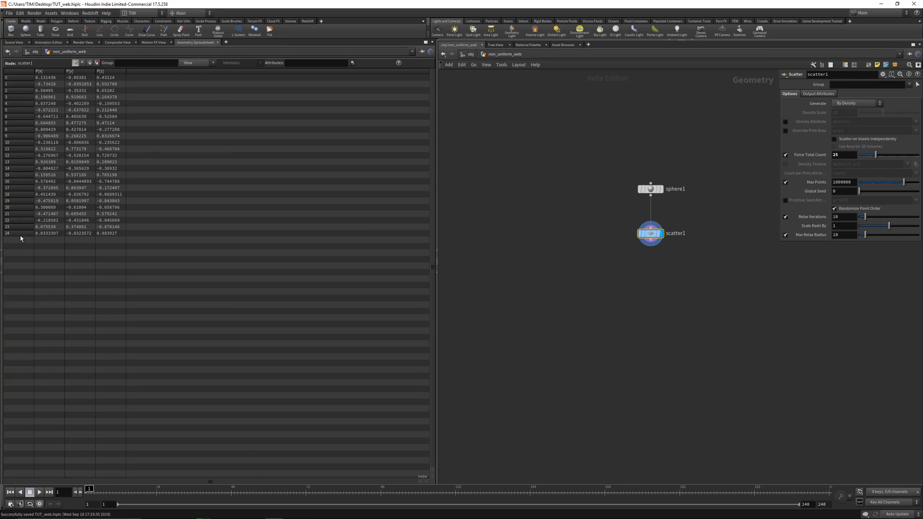
{"action": "left_click", "coordinate": [18, 43]}
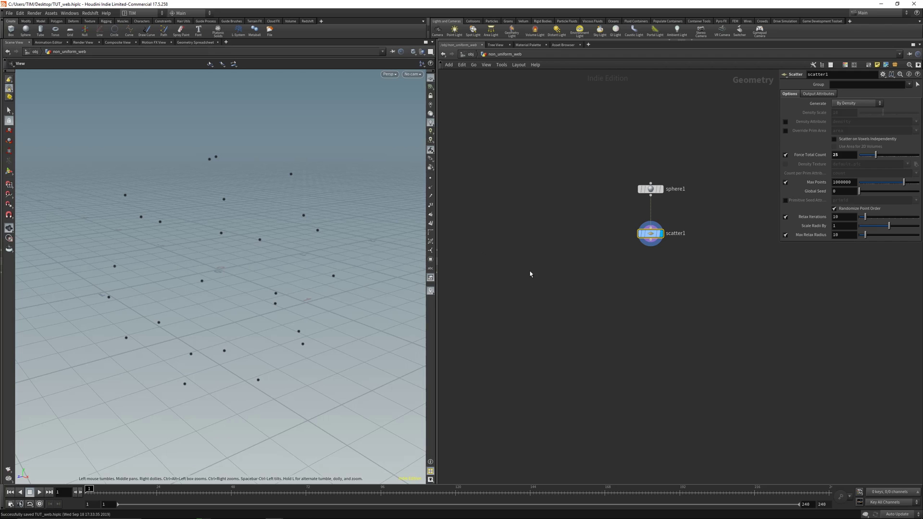
{"action": "mouse_move", "coordinate": [255, 281]}
{"action": "left_mouse_down"}
{"action": "mouse_move", "coordinate": [264, 262]}
{"action": "mouse_move", "coordinate": [261, 276]}
{"action": "left_mouse_up"}
Step: Add copytopoints1 fed by duplicated sphere2 and scatter1, display it, and save
{"action": "key", "text": "Tab"}
{"action": "type", "text": "cop"}
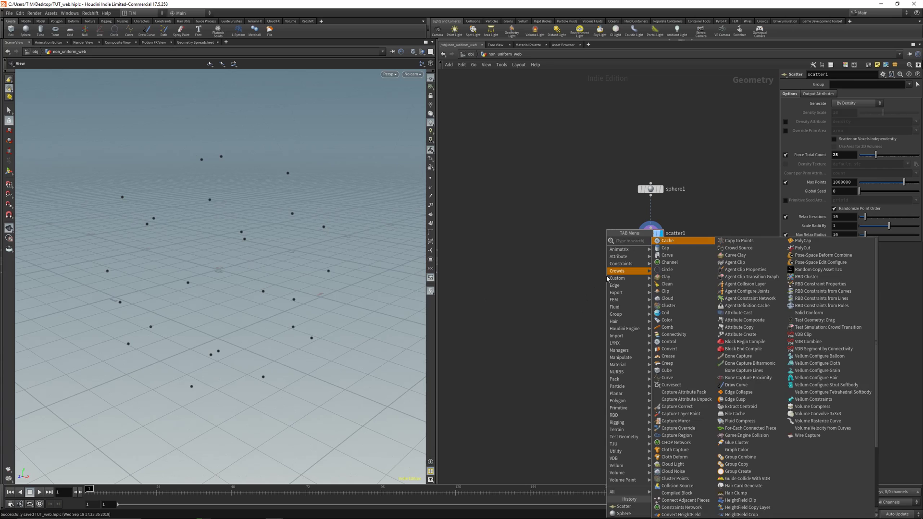
{"action": "left_click", "coordinate": [675, 262]}
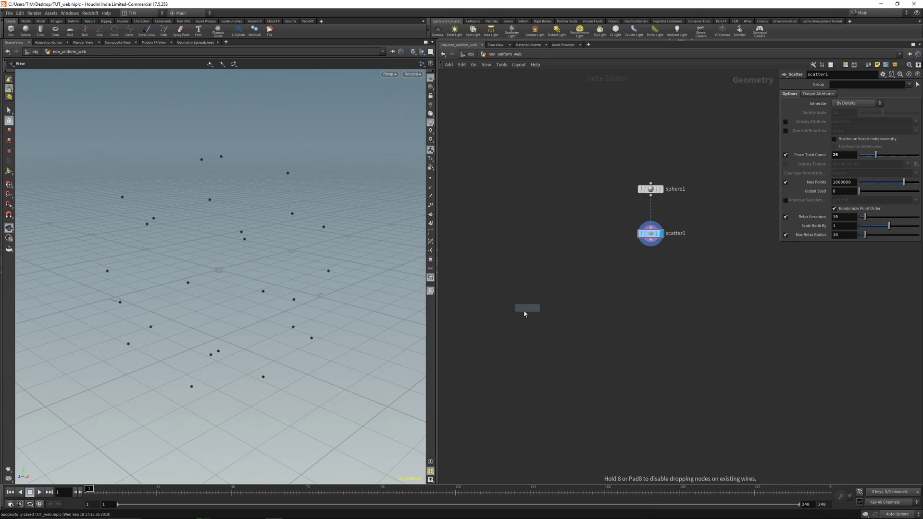
{"action": "left_click", "coordinate": [577, 300]}
{"action": "left_click_drag", "start_coordinate": [651, 189], "coordinate": [572, 293], "text": "alt"}
{"action": "left_click_drag", "start_coordinate": [651, 239], "coordinate": [583, 293]}
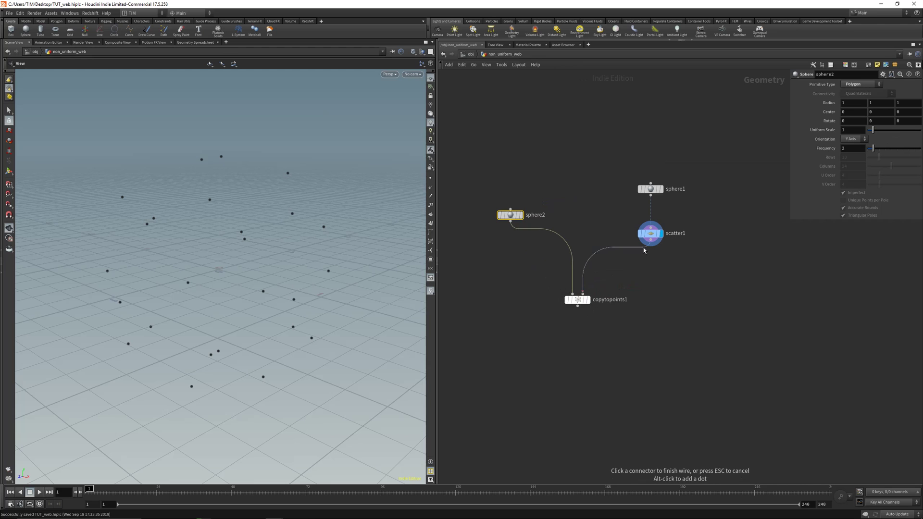
{"action": "left_click", "coordinate": [587, 299]}
{"action": "scroll", "coordinate": [318, 267], "scroll_direction": "down", "scroll_amount": 10}
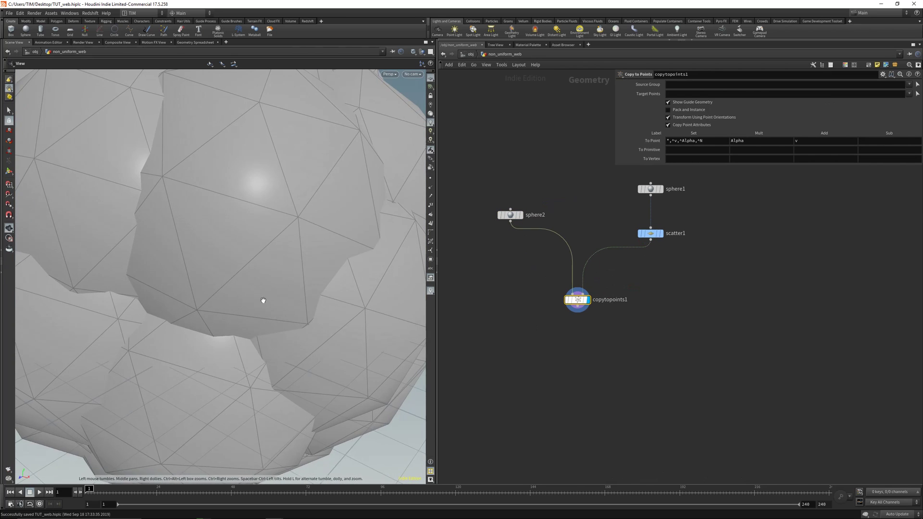
{"action": "key", "text": "ctrl+s"}
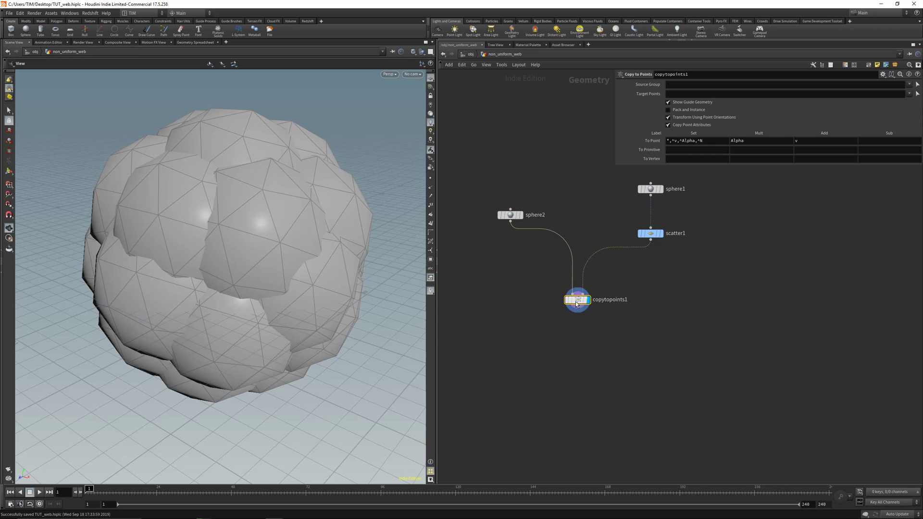
Step: Insert an Attribute Randomize node on the wire between the scatter and copy nodes
{"action": "left_click_drag", "start_coordinate": [579, 299], "coordinate": [585, 349]}
{"action": "key", "text": "Tab"}
{"action": "type", "text": "scatter"}
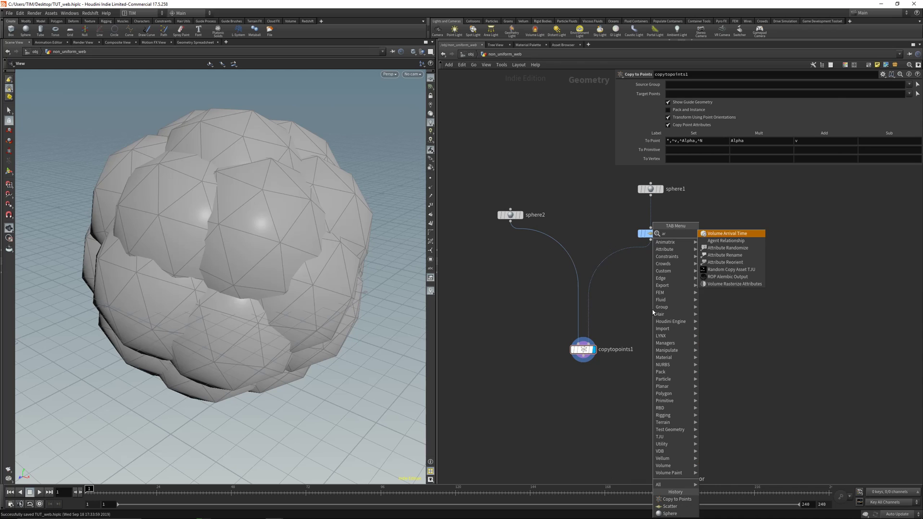
{"action": "key", "text": "Return"}
{"action": "left_click", "coordinate": [627, 261]}
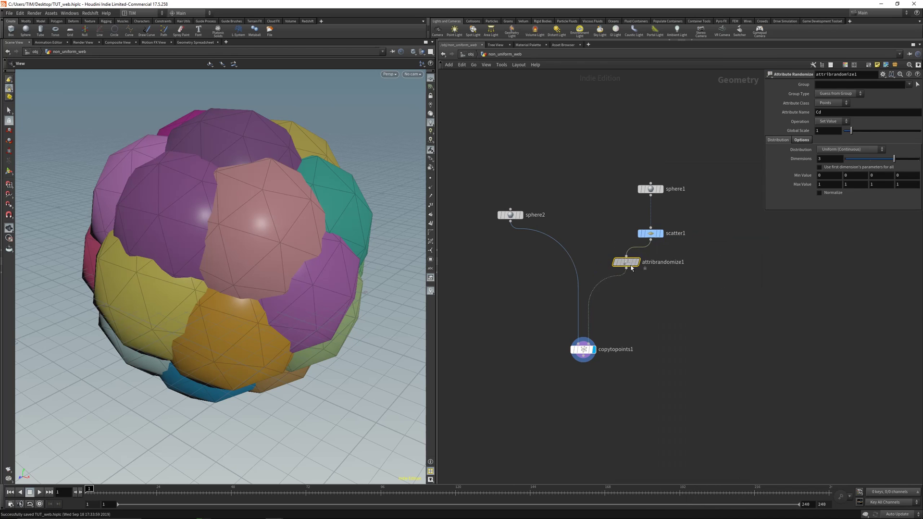
{"action": "left_click_drag", "start_coordinate": [627, 261], "coordinate": [654, 275]}
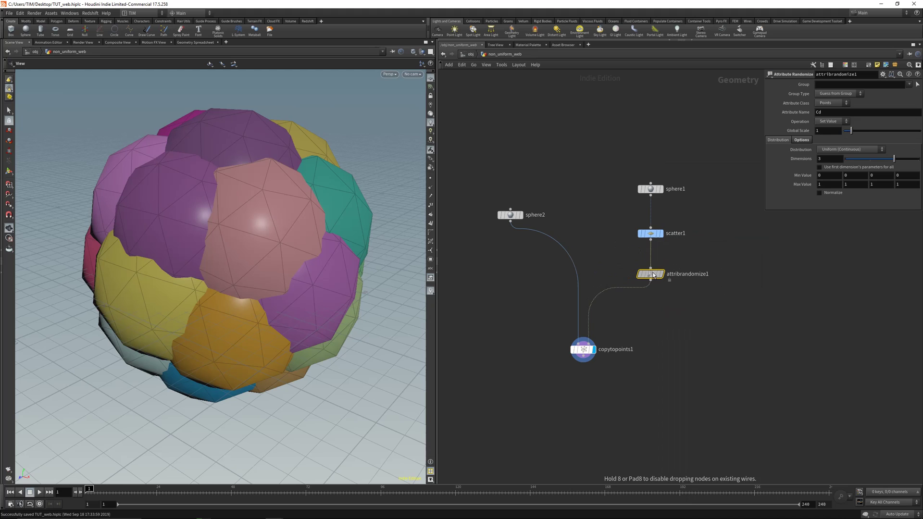
Step: Rename the scatter to scatter_on_surface and the randomize node to rand_pscale
{"action": "double_click", "coordinate": [686, 275]}
{"action": "double_click", "coordinate": [678, 233]}
{"action": "type", "text": "s"}
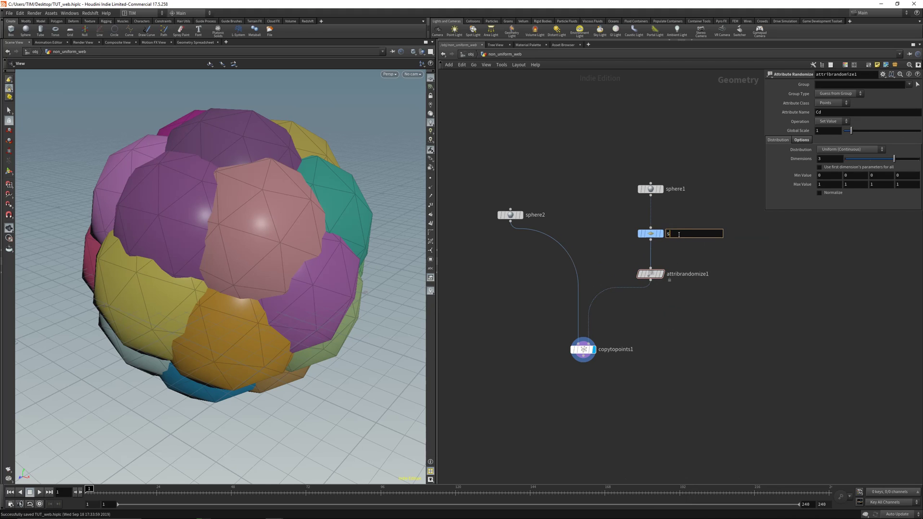
{"action": "type", "text": "catter_on_surface"}
{"action": "key", "text": "Return"}
{"action": "double_click", "coordinate": [692, 274]}
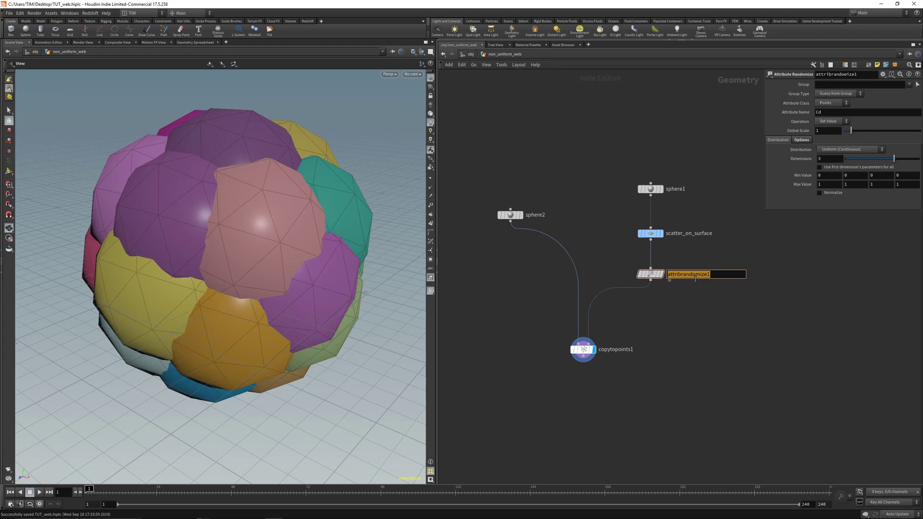
{"action": "type", "text": "rand_p"}
{"action": "key", "text": "BackSpace"}
{"action": "key", "text": "BackSpace"}
{"action": "key", "text": "BackSpace"}
{"action": "type", "text": "pscakl"}
{"action": "key", "text": "Return"}
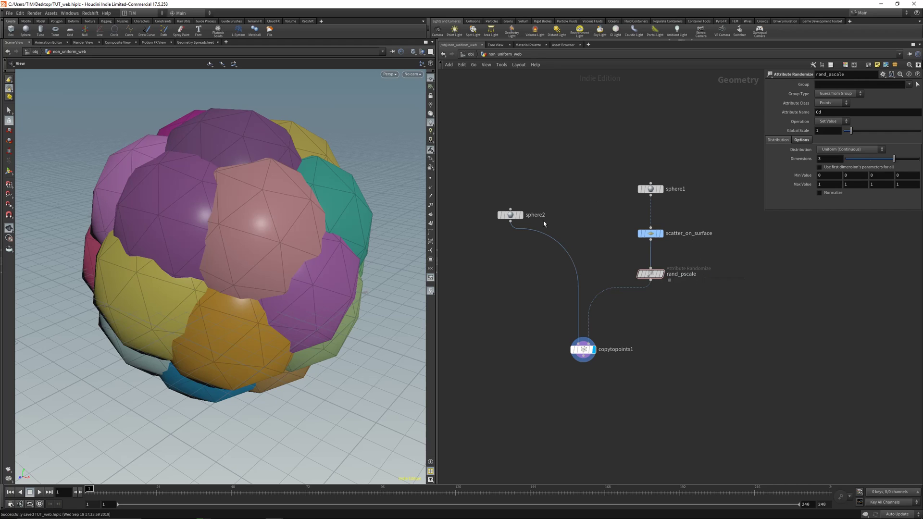
Step: Change rand_pscale's Attribute Name from Cd to pscale after trying a few seeds, then save
{"action": "left_click_drag", "start_coordinate": [619, 254], "coordinate": [678, 311]}
{"action": "left_click", "coordinate": [801, 139]}
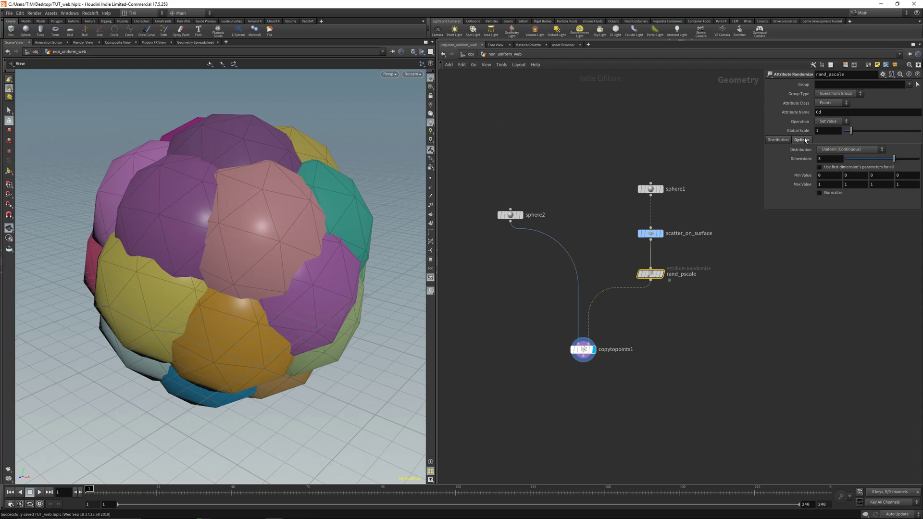
{"action": "left_click_drag", "start_coordinate": [901, 167], "coordinate": [894, 167]}
{"action": "left_click", "coordinate": [778, 140]}
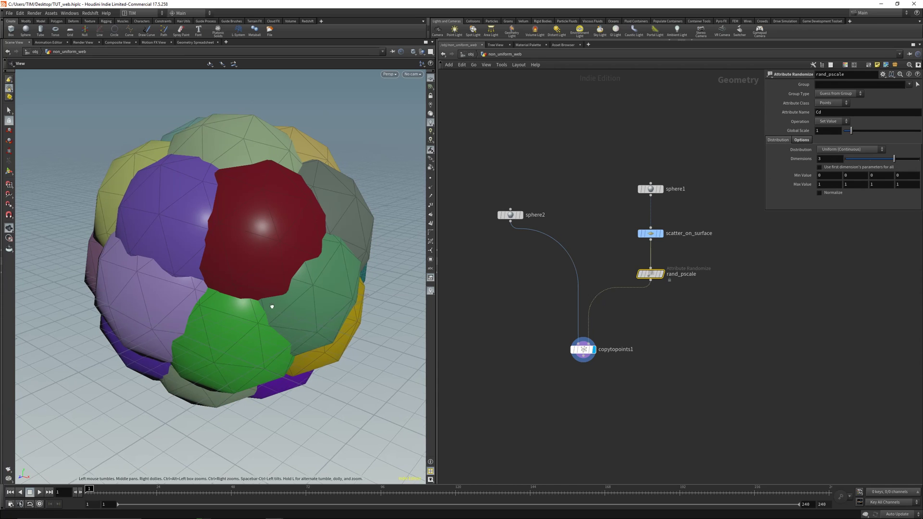
{"action": "double_click", "coordinate": [835, 114]}
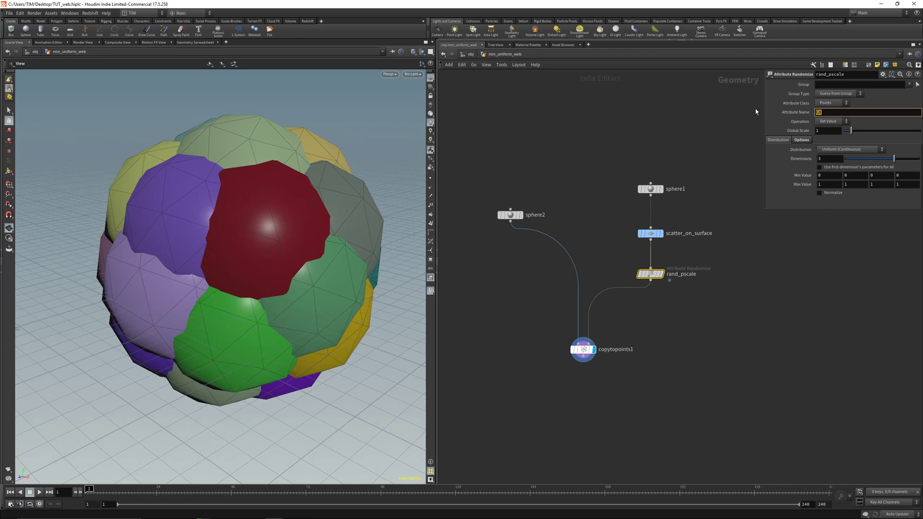
{"action": "type", "text": "pscale"}
{"action": "key", "text": "Return"}
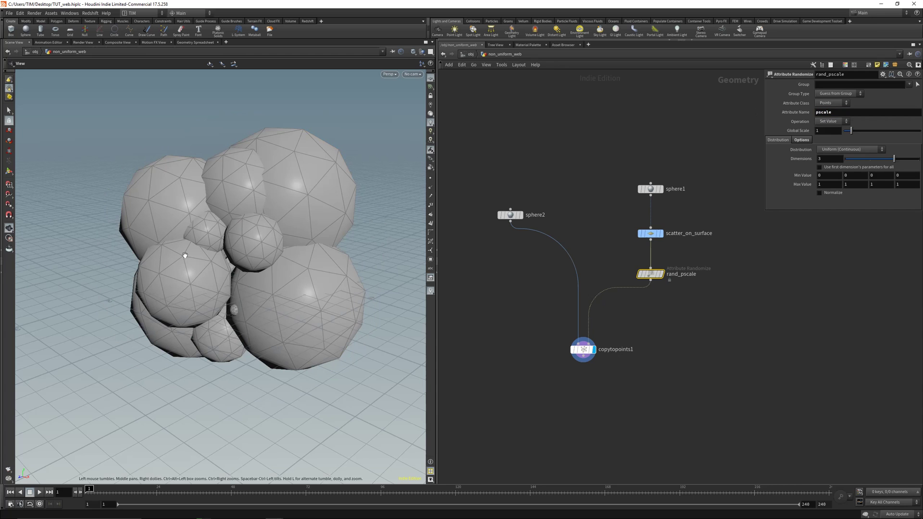
{"action": "left_click_drag", "start_coordinate": [185, 255], "coordinate": [307, 309]}
{"action": "key", "text": "ctrl+s"}
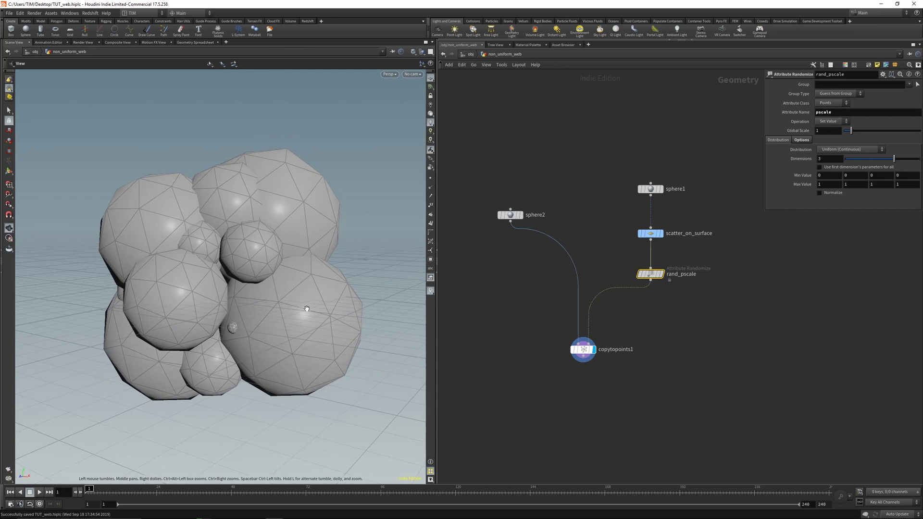
Step: Switch rand_pscale to a Custom Ramp, remove the middle key, and set the left key to 0.1
{"action": "left_click", "coordinate": [828, 151]}
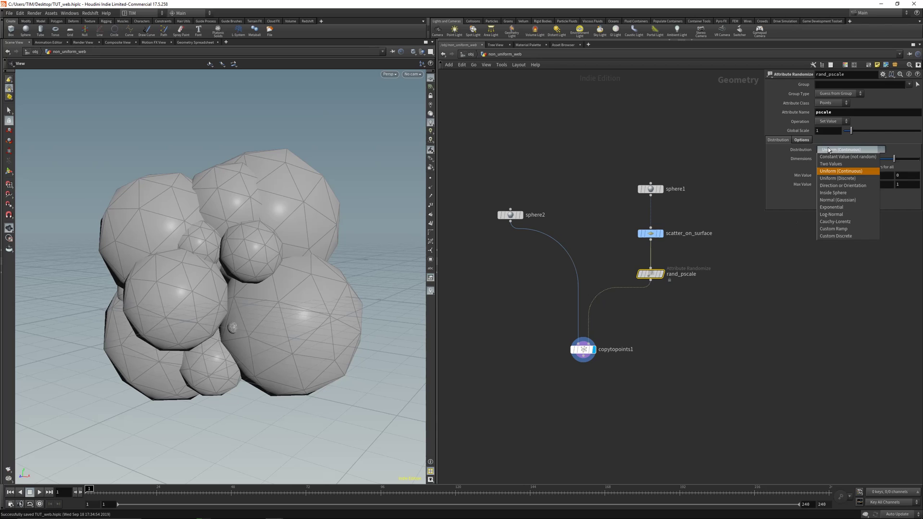
{"action": "left_click", "coordinate": [846, 229]}
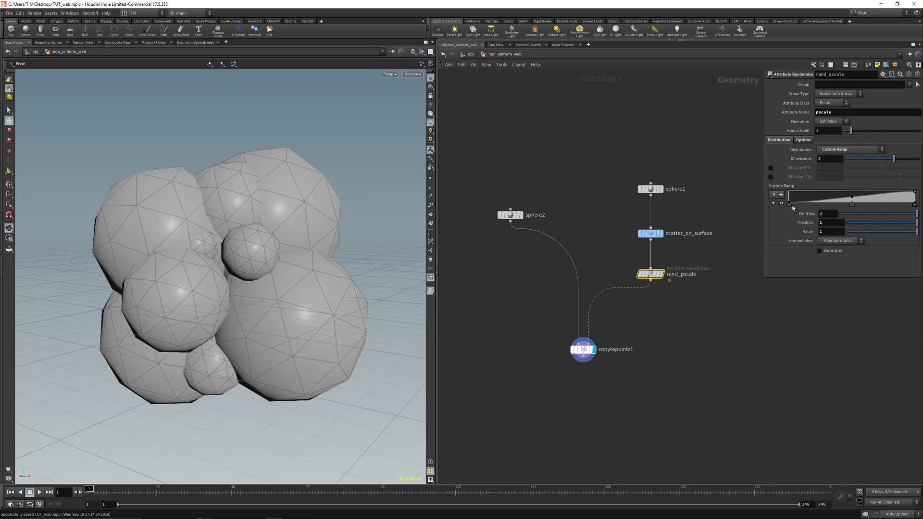
{"action": "left_click", "coordinate": [853, 203], "text": "ctrl"}
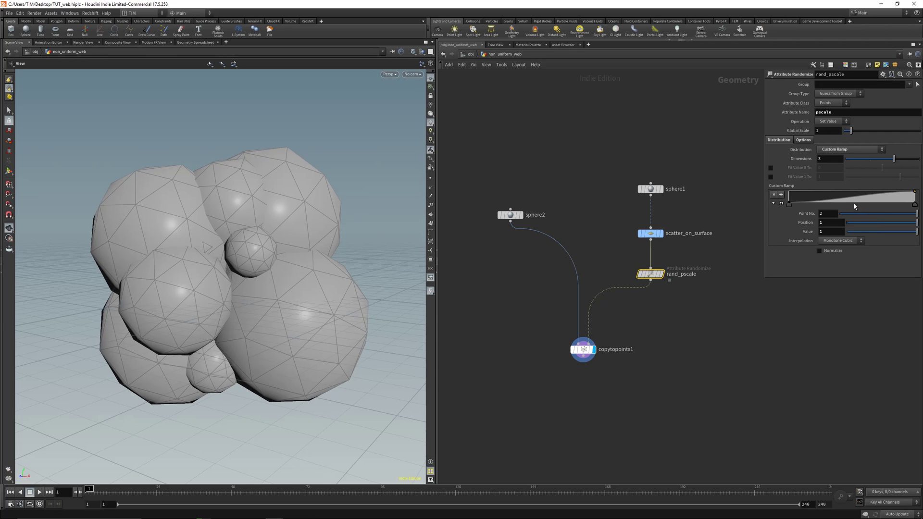
{"action": "left_click", "coordinate": [789, 204]}
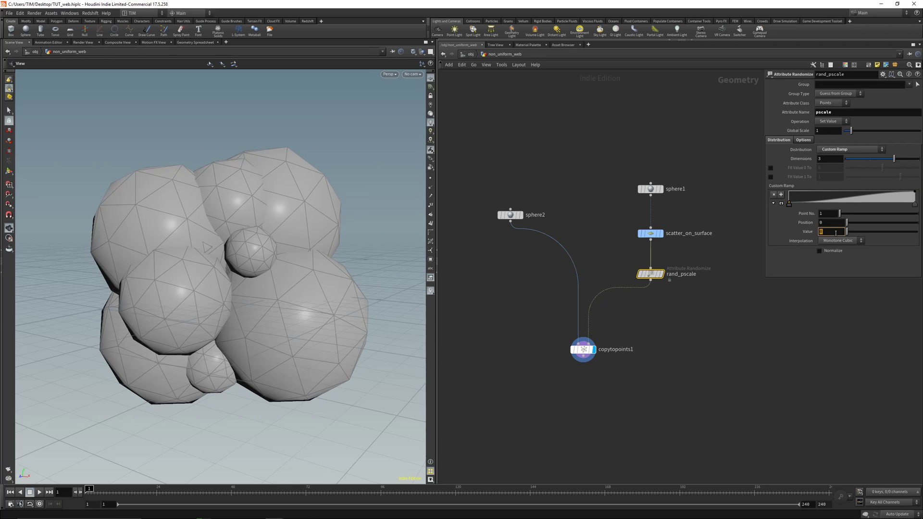
{"action": "left_click", "coordinate": [836, 232]}
{"action": "type", "text": ".1"}
{"action": "key", "text": "Return"}
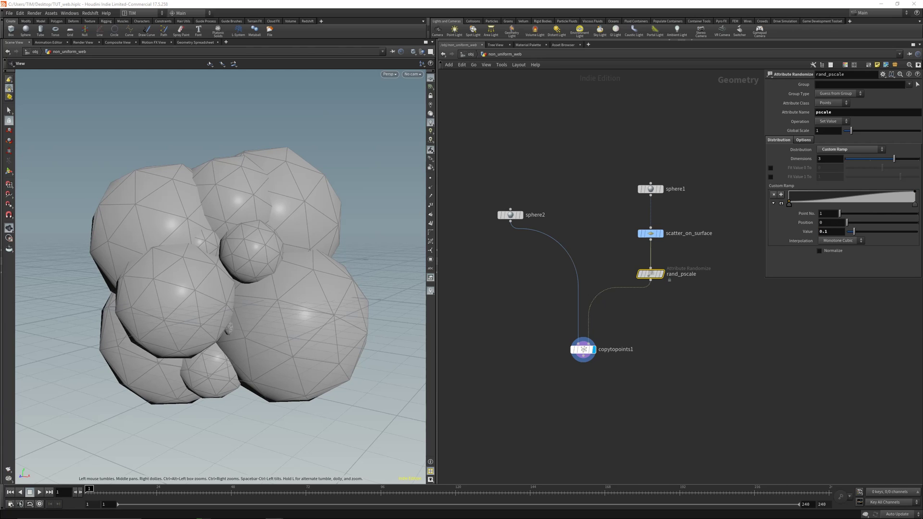
{"action": "left_click_drag", "start_coordinate": [268, 275], "coordinate": [283, 290]}
Step: Set the ramp's right key to 0.415 and the Global Seed to 5.81
{"action": "left_click", "coordinate": [915, 205]}
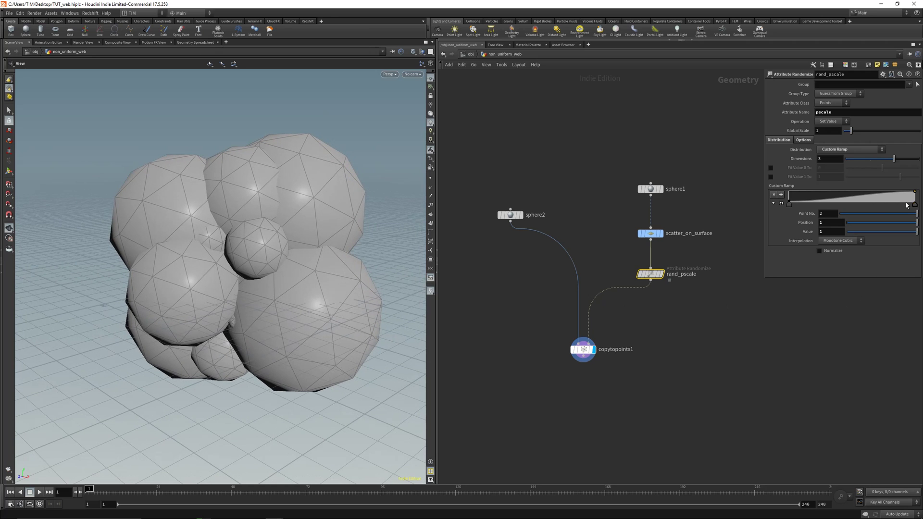
{"action": "left_click_drag", "start_coordinate": [915, 235], "coordinate": [877, 241]}
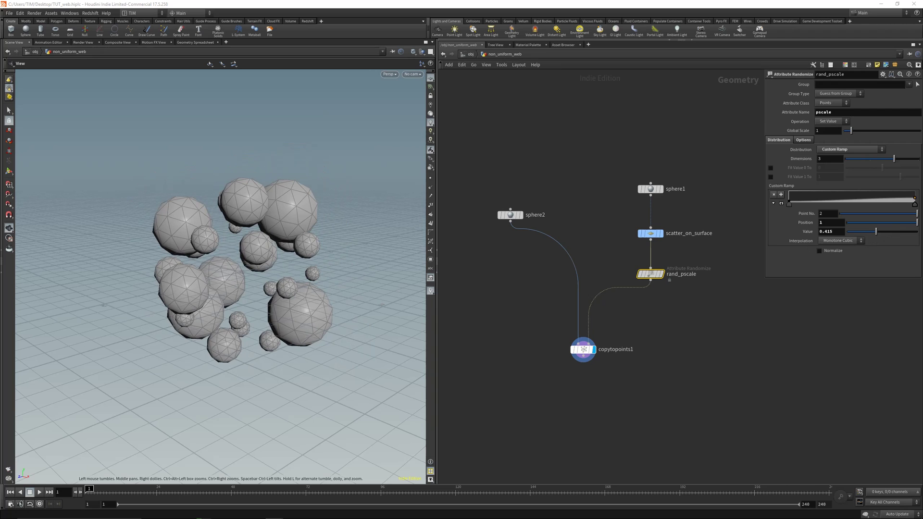
{"action": "scroll", "coordinate": [251, 254], "scroll_direction": "up", "scroll_amount": 3}
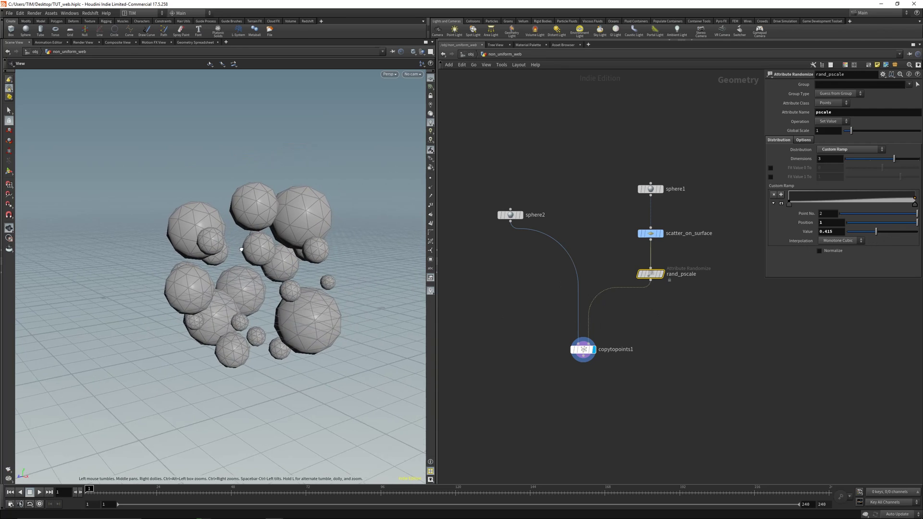
{"action": "left_click_drag", "start_coordinate": [869, 234], "coordinate": [874, 234]}
{"action": "left_click", "coordinate": [803, 140]}
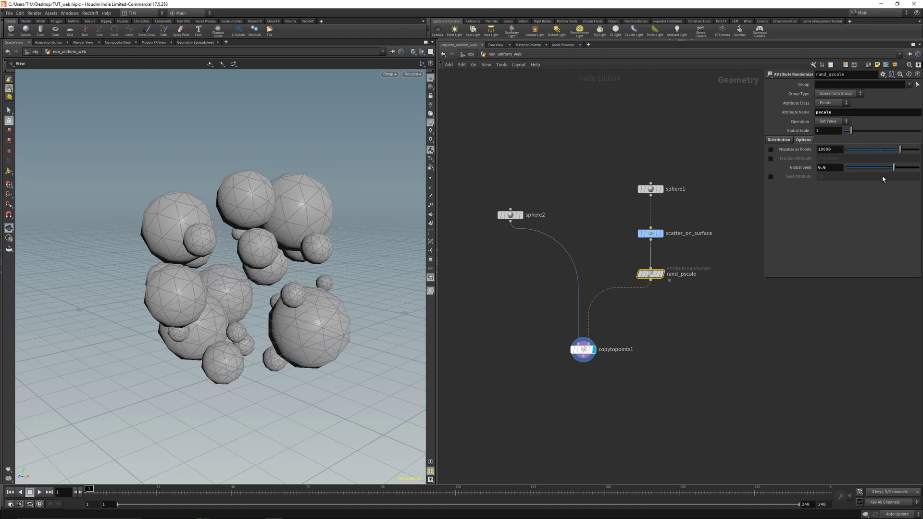
{"action": "left_click_drag", "start_coordinate": [894, 167], "coordinate": [889, 167]}
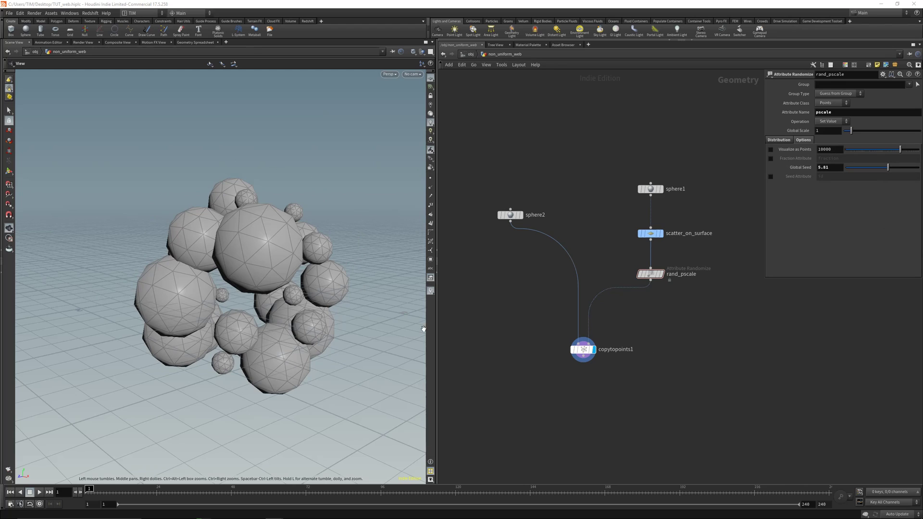
Step: Duplicate the scatter as scatter_on_surface1 below copytopoints1, delete extra copies, and display it
{"action": "middle_click_drag", "start_coordinate": [668, 231], "coordinate": [654, 148]}
{"action": "left_click_drag", "start_coordinate": [641, 150], "coordinate": [576, 321], "text": "alt"}
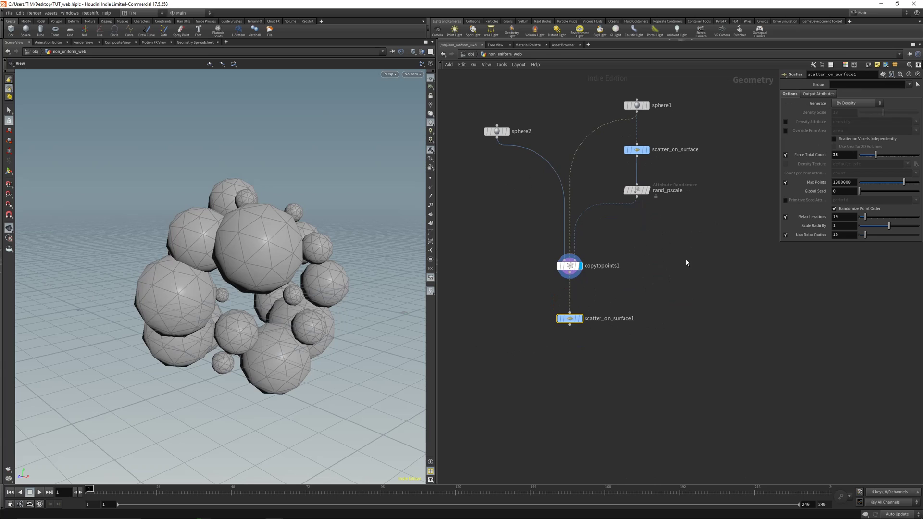
{"action": "mouse_move", "coordinate": [642, 153]}
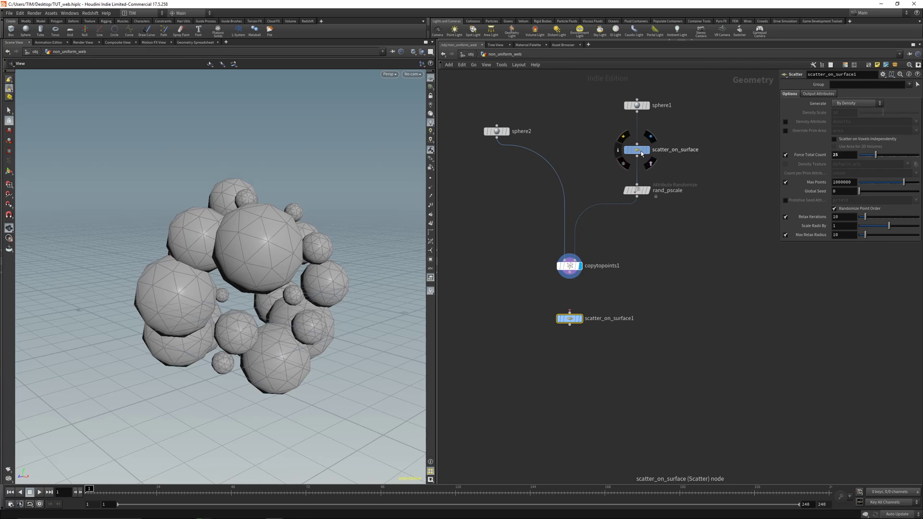
{"action": "left_click_drag", "start_coordinate": [642, 153], "coordinate": [712, 344], "text": "alt"}
{"action": "left_click_drag", "start_coordinate": [762, 297], "coordinate": [695, 390]}
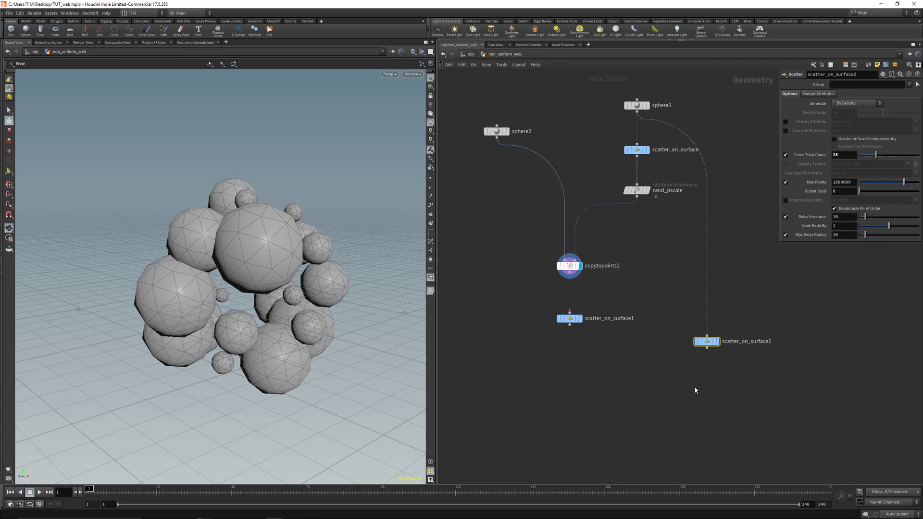
{"action": "key", "text": "Delete"}
{"action": "left_click_drag", "start_coordinate": [526, 271], "coordinate": [620, 363]}
{"action": "scroll", "coordinate": [620, 341], "scroll_direction": "down", "scroll_amount": 2}
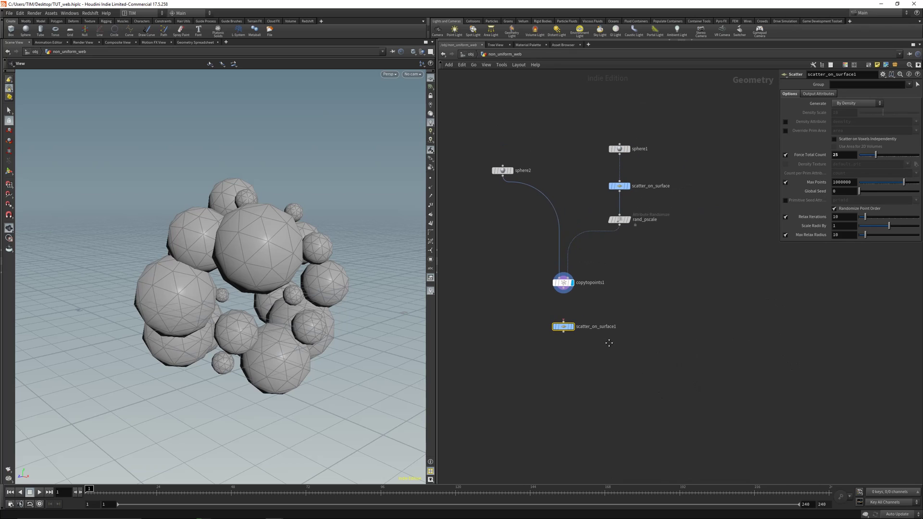
{"action": "key", "text": "ctrl+c"}
{"action": "key", "text": "ctrl+v"}
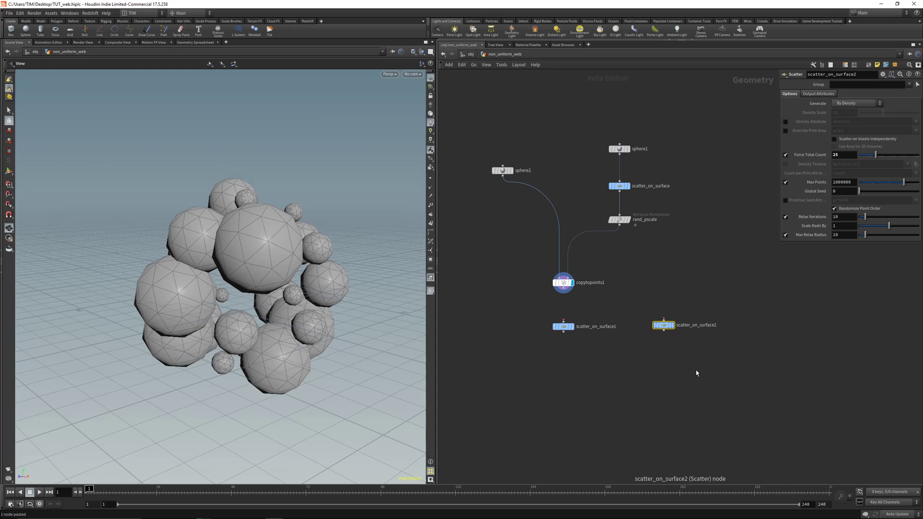
{"action": "left_click_drag", "start_coordinate": [610, 294], "coordinate": [698, 371]}
{"action": "key", "text": "Delete"}
{"action": "scroll", "coordinate": [542, 330], "scroll_direction": "up", "scroll_amount": 3}
{"action": "left_click", "coordinate": [582, 324]}
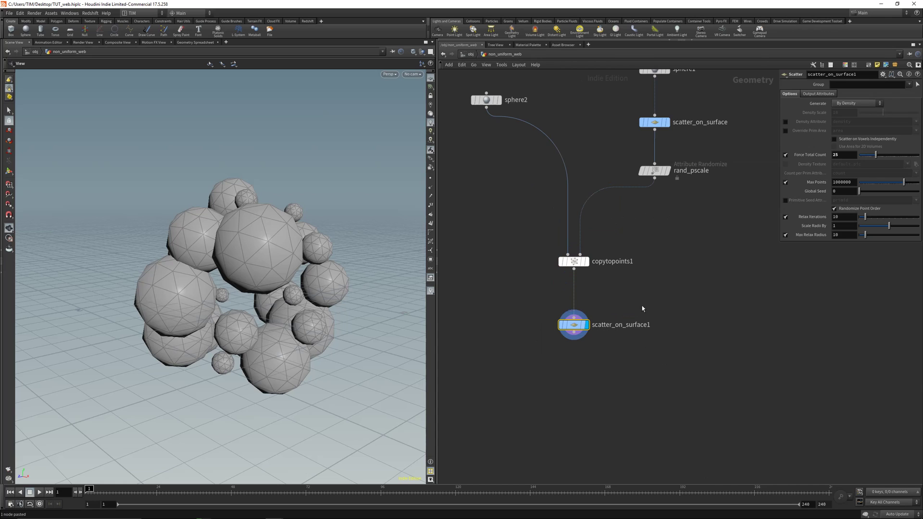
Step: Reduce the viewport Point Size to 3
{"action": "left_click_drag", "start_coordinate": [291, 285], "coordinate": [310, 290]}
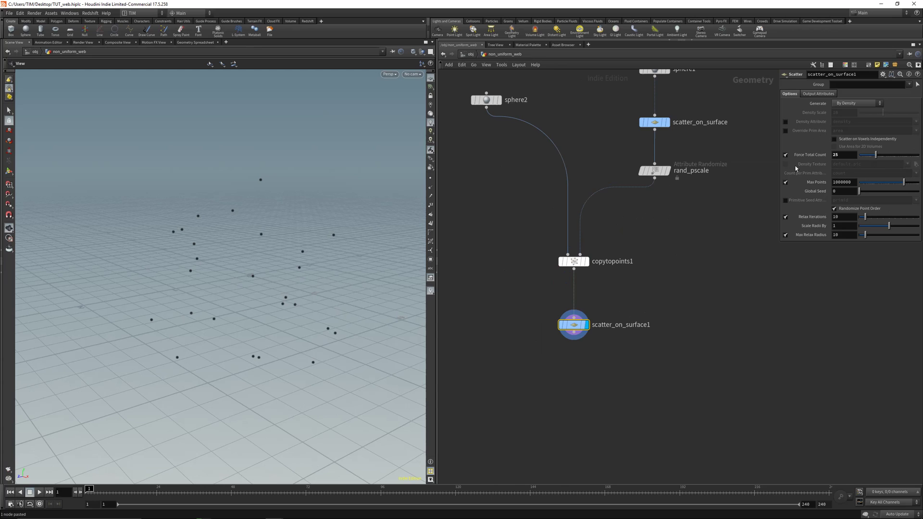
{"action": "key", "text": "d"}
{"action": "double_click", "coordinate": [209, 296]}
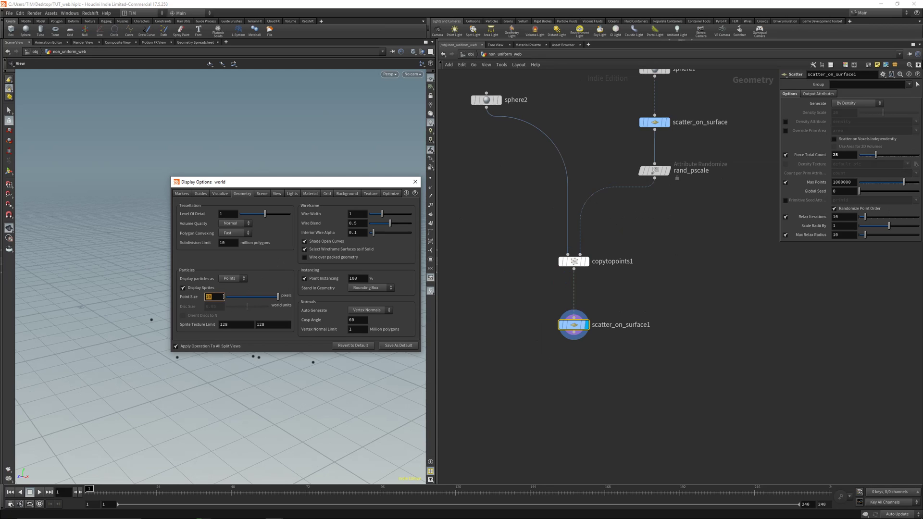
{"action": "type", "text": "3"}
{"action": "key", "text": "Return"}
{"action": "left_click", "coordinate": [415, 182]}
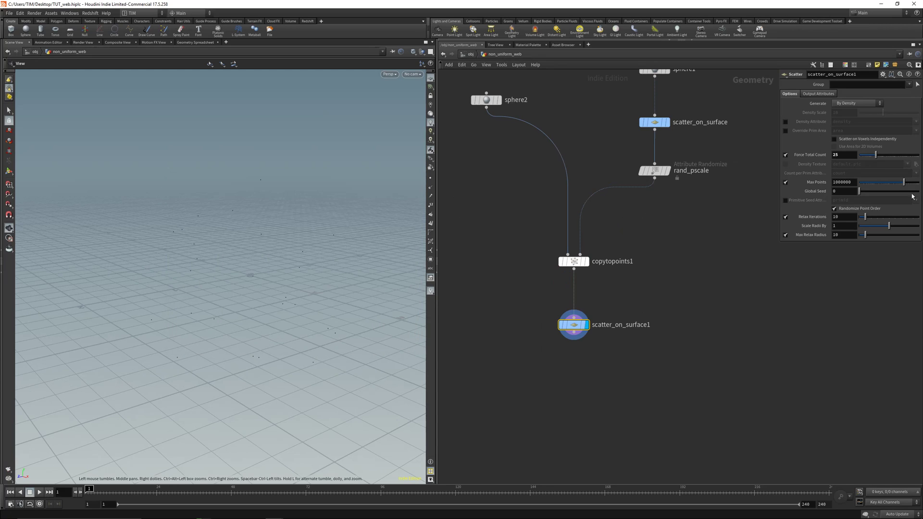
Step: Set scatter_on_surface1's Force Total Count to 2500
{"action": "double_click", "coordinate": [844, 155]}
{"action": "type", "text": "2500"}
{"action": "key", "text": "Return"}
{"action": "mouse_move", "coordinate": [289, 267]}
{"action": "left_mouse_down"}
{"action": "mouse_move", "coordinate": [319, 288]}
{"action": "mouse_move", "coordinate": [301, 270]}
{"action": "left_mouse_up"}
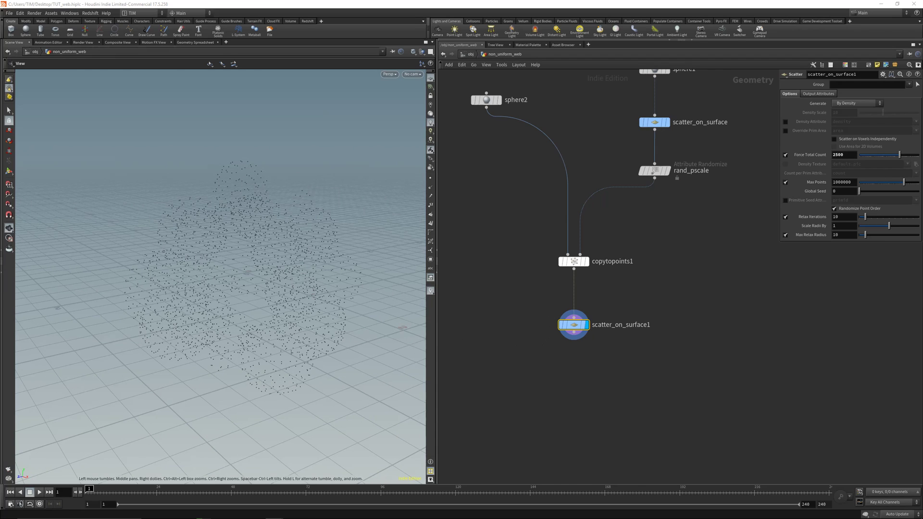
{"action": "middle_click_drag", "start_coordinate": [651, 375], "coordinate": [642, 330]}
Step: Add a displayed Connect Adjacent Pieces node below scatter_on_surface1 using Adjacent Points
{"action": "key", "text": "Tab"}
{"action": "type", "text": "co"}
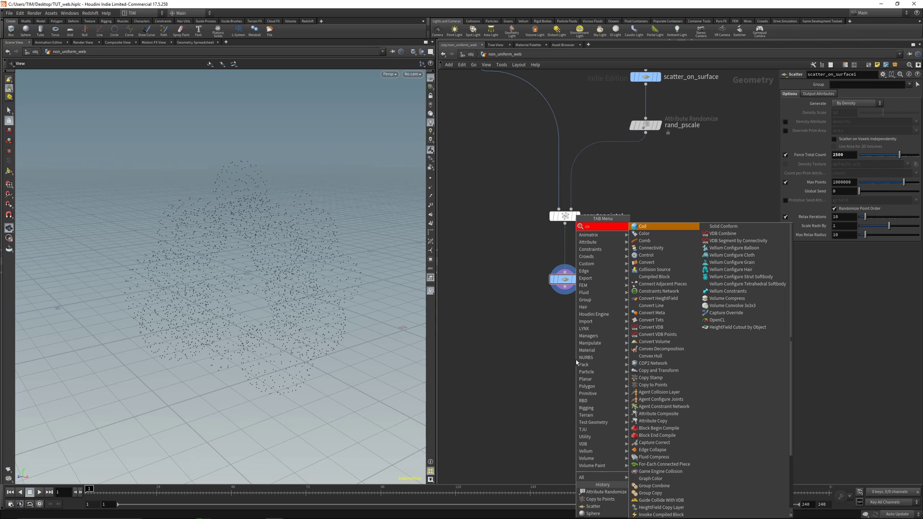
{"action": "type", "text": "n"}
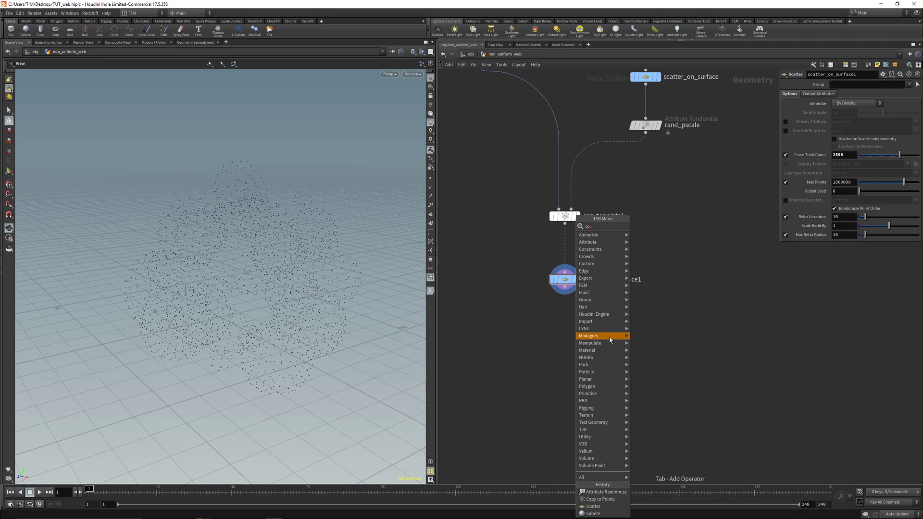
{"action": "left_click", "coordinate": [698, 247]}
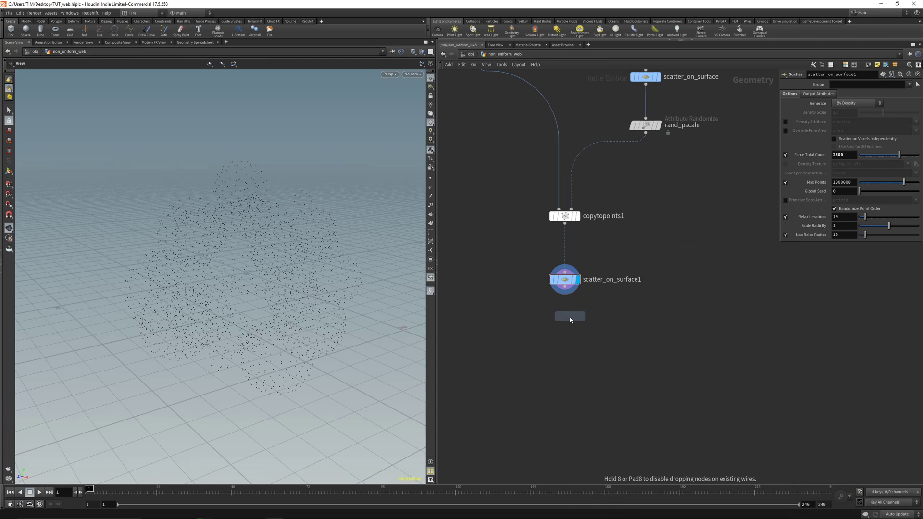
{"action": "left_click", "coordinate": [567, 329]}
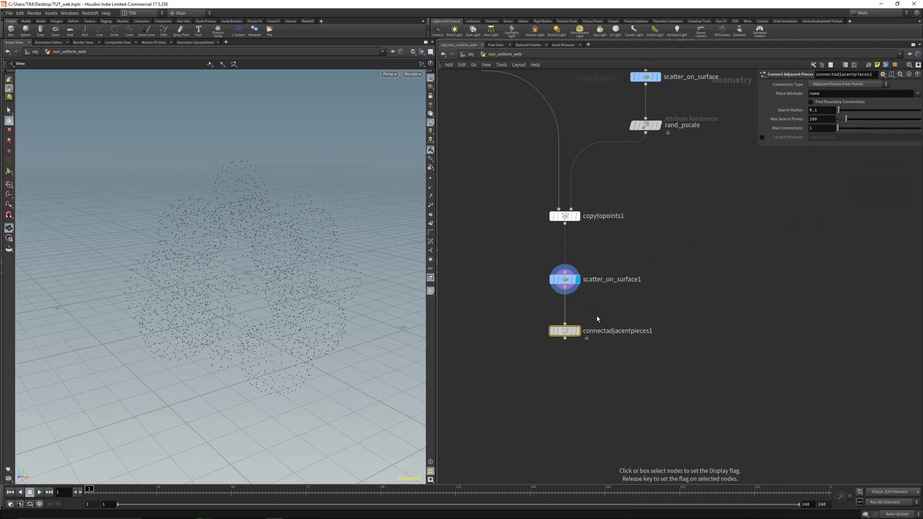
{"action": "left_click", "coordinate": [577, 331]}
{"action": "left_click", "coordinate": [860, 87]}
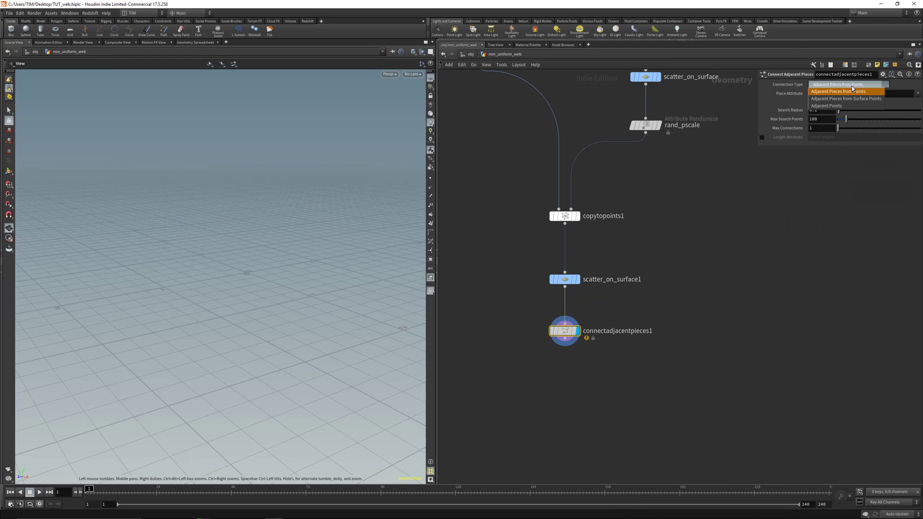
{"action": "left_click", "coordinate": [832, 108]}
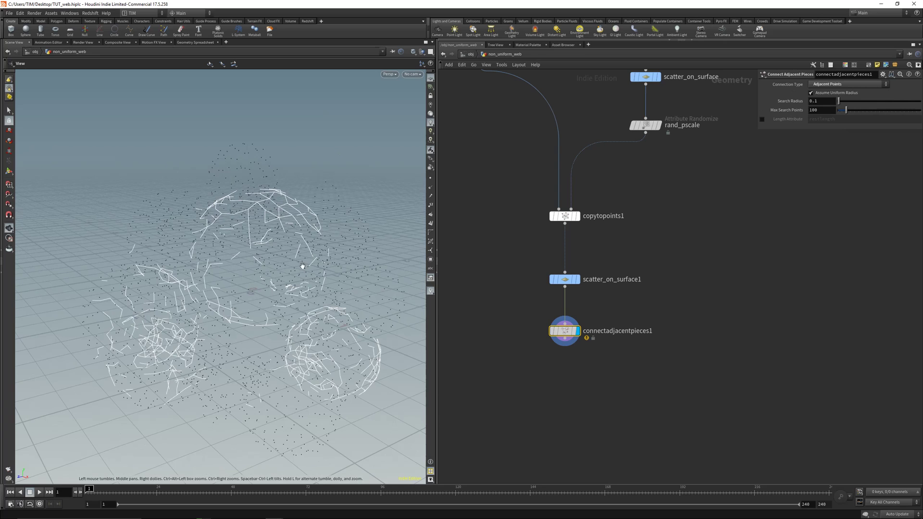
{"action": "left_click_drag", "start_coordinate": [294, 285], "coordinate": [287, 262]}
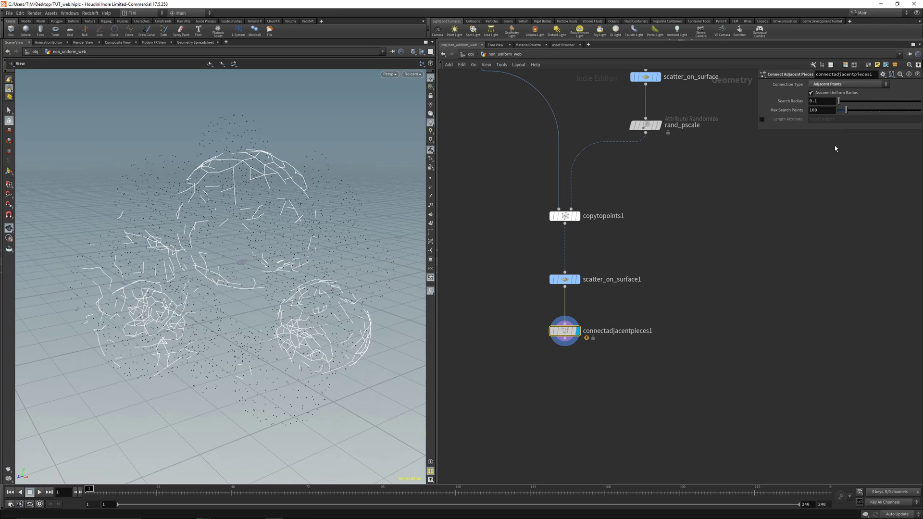
Step: Try search radii 0.18 and 0.17, settle on 0.202, with 15 max search points
{"action": "left_click", "coordinate": [824, 102]}
{"action": "type", "text": "8"}
{"action": "key", "text": "Return"}
{"action": "left_click", "coordinate": [824, 102]}
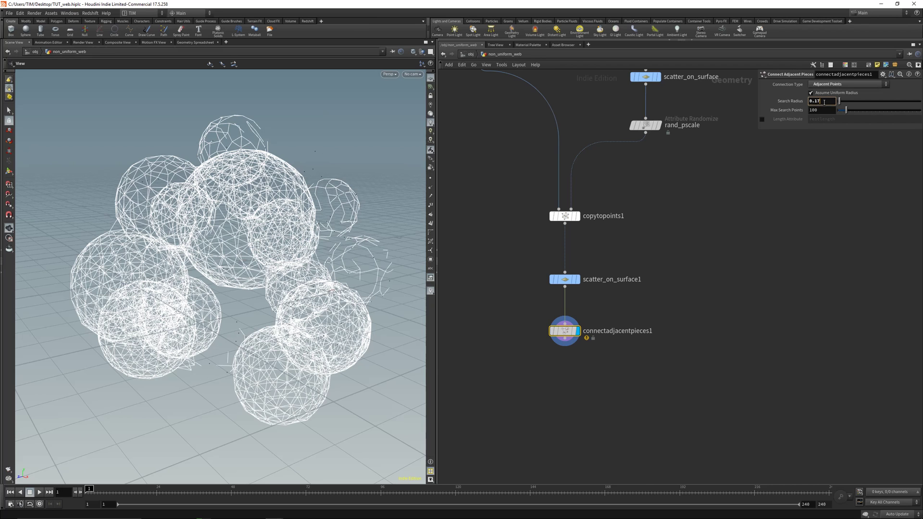
{"action": "type", "text": "7"}
{"action": "key", "text": "Return"}
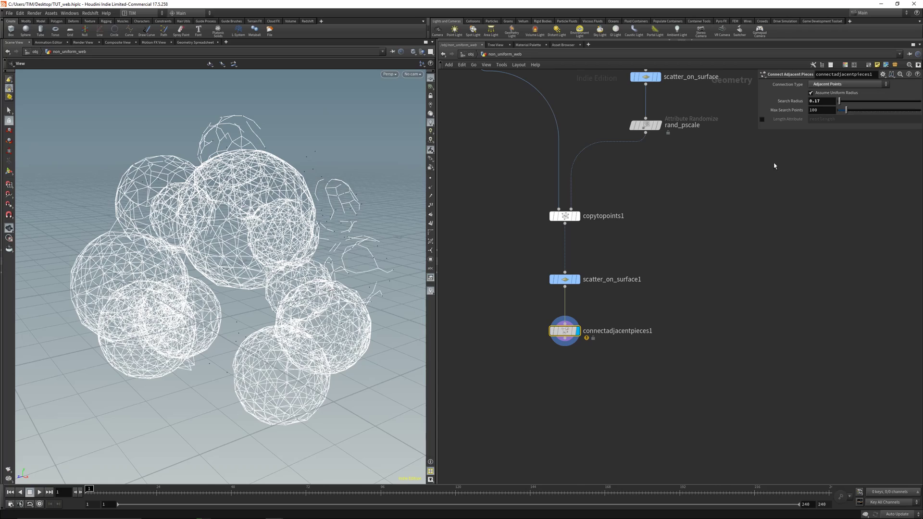
{"action": "left_click", "coordinate": [832, 109]}
{"action": "key", "text": "Return"}
{"action": "left_click_drag", "start_coordinate": [260, 260], "coordinate": [239, 266]}
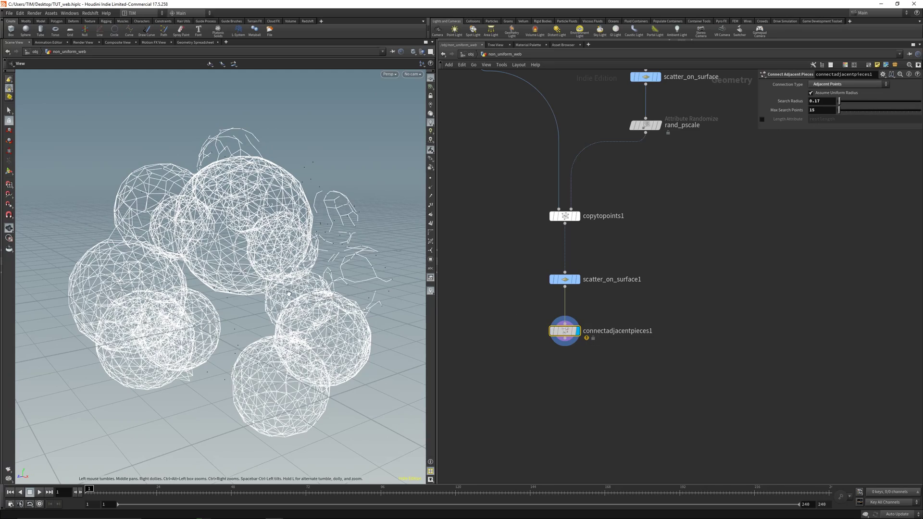
{"action": "left_click_drag", "start_coordinate": [288, 293], "coordinate": [151, 305]}
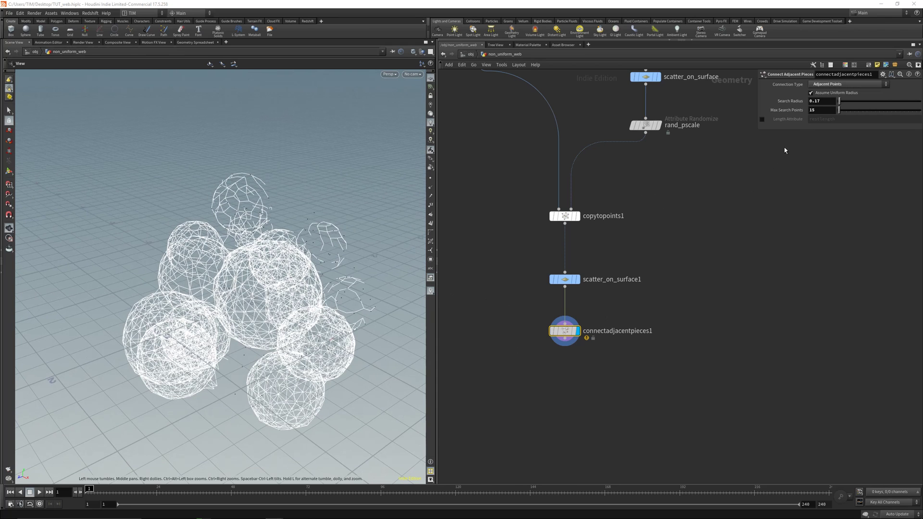
{"action": "middle_click_drag", "start_coordinate": [821, 101], "coordinate": [864, 126]}
{"action": "left_click_drag", "start_coordinate": [241, 231], "coordinate": [259, 246]}
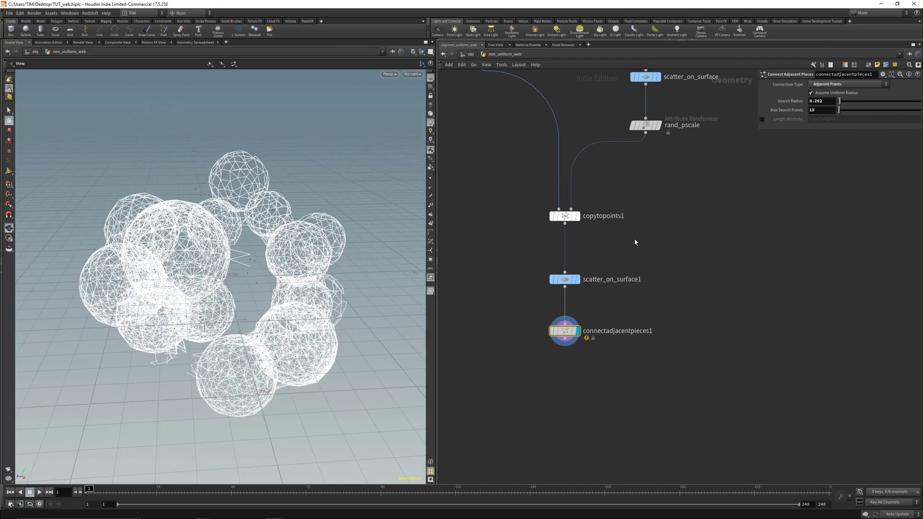
Step: Save, then raise rand_pscale's custom ramp end value from 0.456 to about 0.98
{"action": "key", "text": "ctrl+s"}
{"action": "scroll", "coordinate": [635, 243], "scroll_direction": "down", "scroll_amount": 2}
{"action": "middle_click_drag", "start_coordinate": [647, 196], "coordinate": [556, 276]}
{"action": "left_click", "coordinate": [590, 270]}
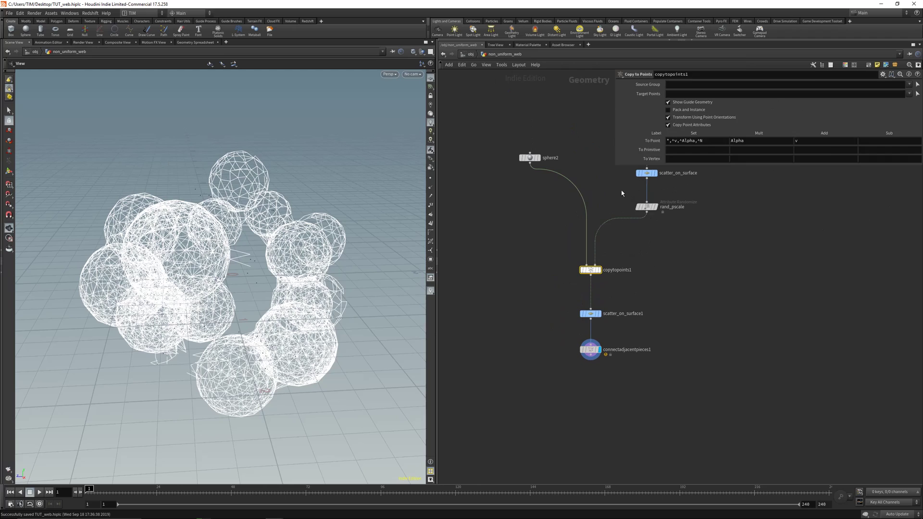
{"action": "left_click", "coordinate": [646, 206]}
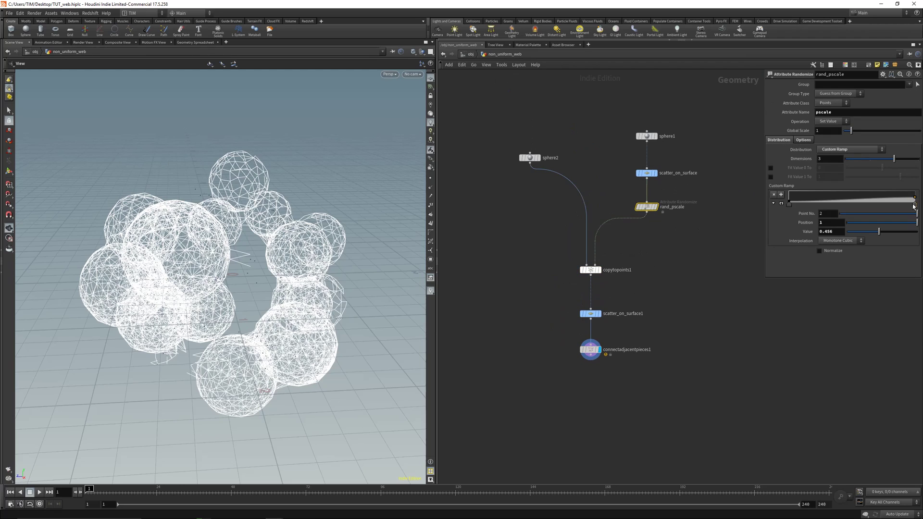
{"action": "left_click_drag", "start_coordinate": [879, 231], "coordinate": [919, 234]}
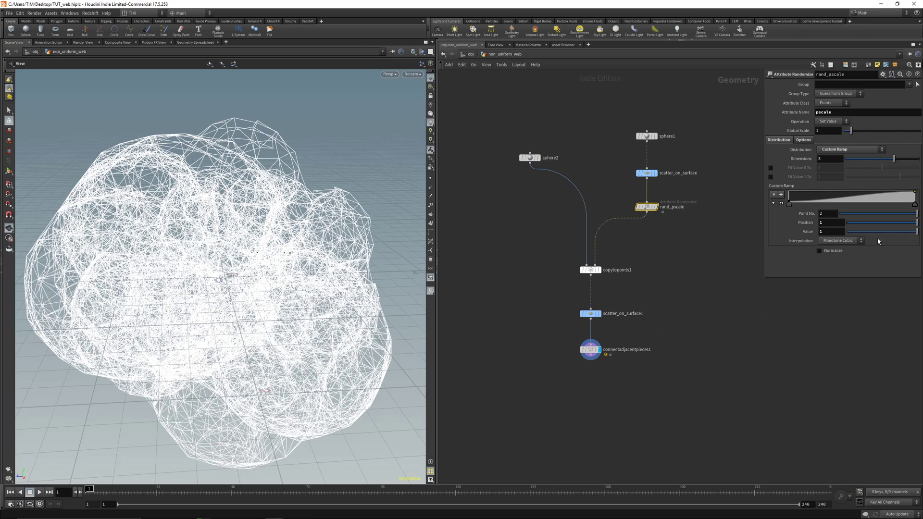
Step: Select connectadjacentpieces1 and begin entering a new Search Radius
{"action": "left_click_drag", "start_coordinate": [561, 367], "coordinate": [645, 331]}
{"action": "left_click", "coordinate": [824, 102]}
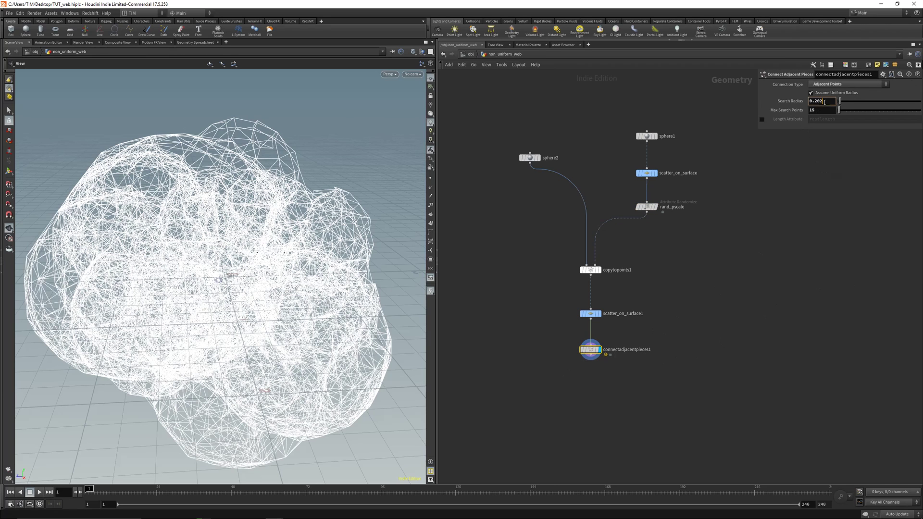
{"action": "type", "text": "0.0"}
Step: Commit the 0.17 search radius and save the scene
{"action": "key", "text": "Return"}
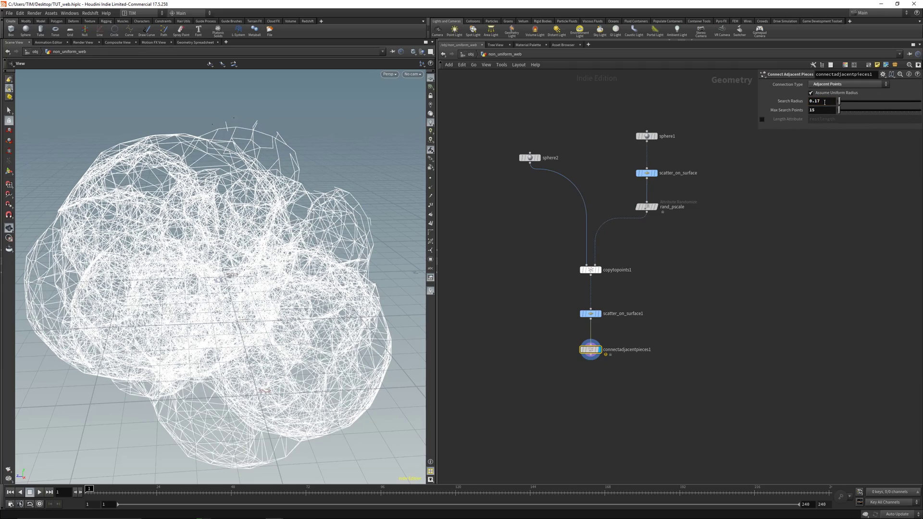
{"action": "left_click_drag", "start_coordinate": [267, 284], "coordinate": [263, 261]}
{"action": "key", "text": "ctrl+s"}
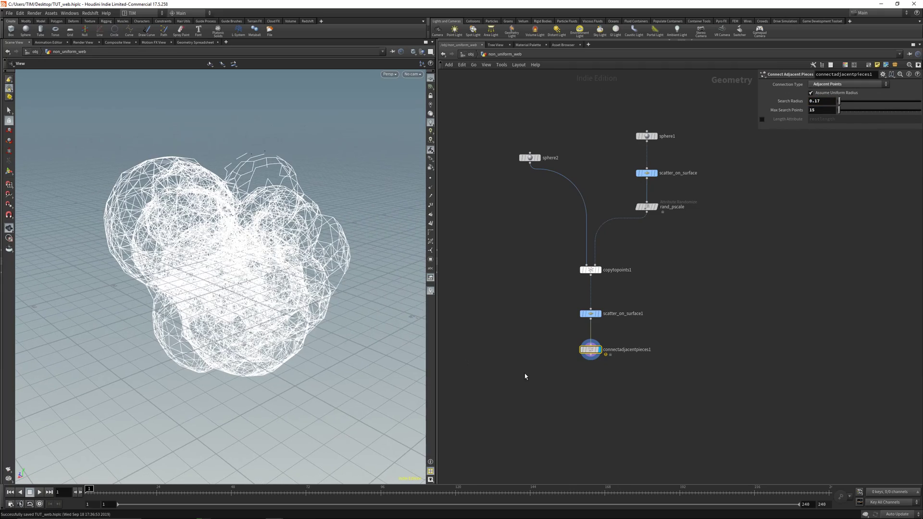
{"action": "middle_click_drag", "start_coordinate": [526, 376], "coordinate": [535, 305]}
Step: Add a displayed Resample node below connectadjacentpieces1 with Length 0.01
{"action": "key", "text": "Tab"}
{"action": "type", "text": "resample"}
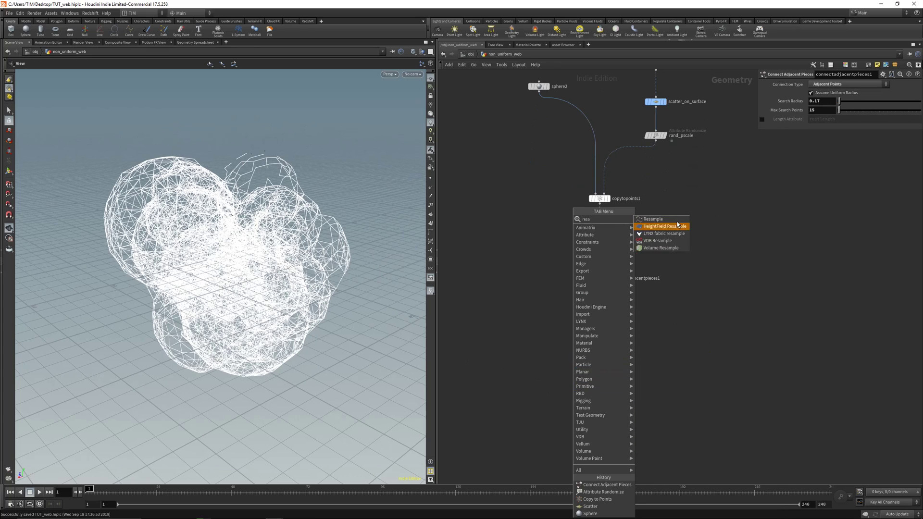
{"action": "key", "text": "Return"}
{"action": "left_click", "coordinate": [599, 317]}
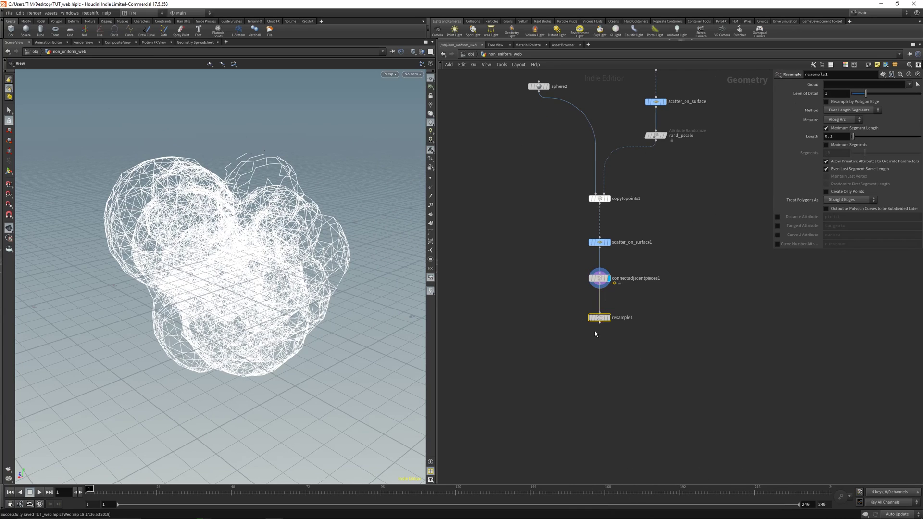
{"action": "left_click", "coordinate": [608, 318]}
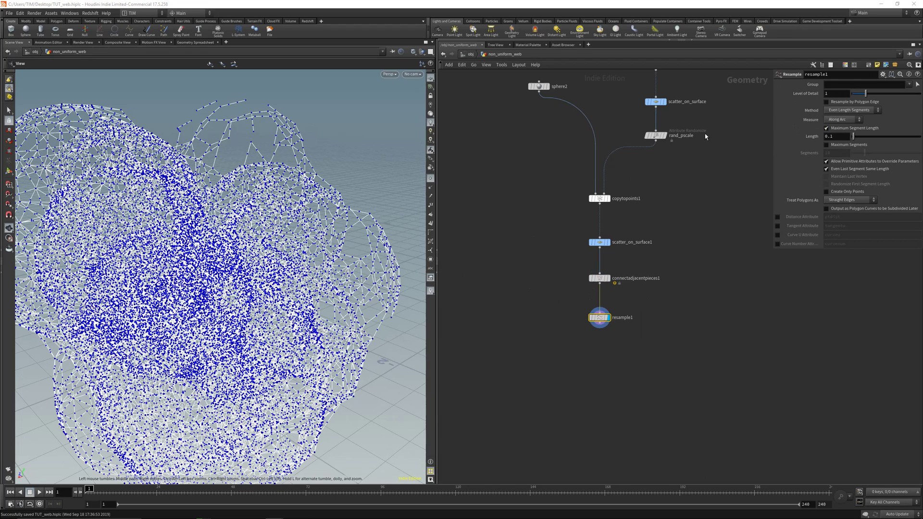
{"action": "double_click", "coordinate": [831, 136]}
{"action": "type", "text": "0.01"}
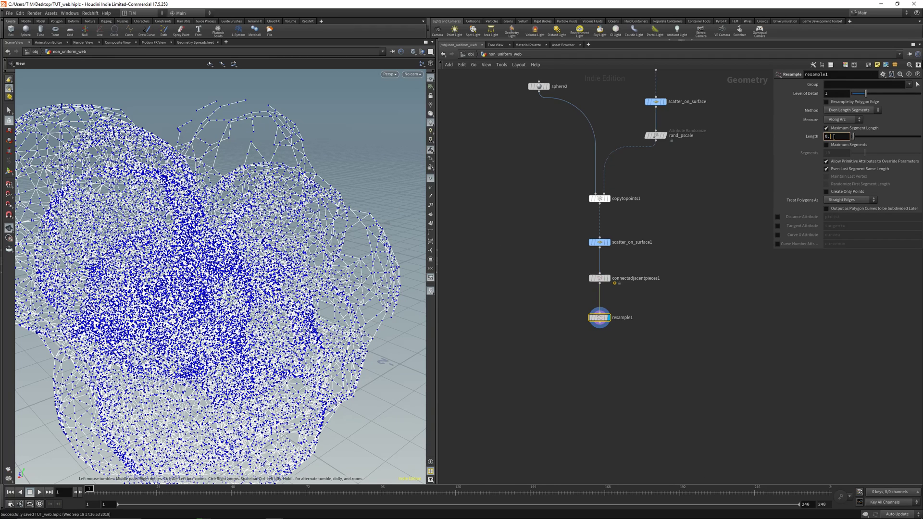
{"action": "key", "text": "Return"}
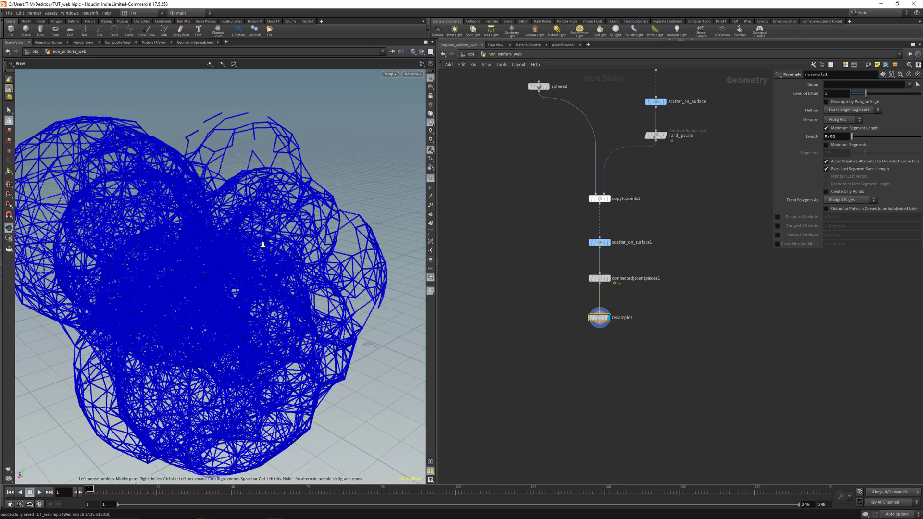
{"action": "left_click_drag", "start_coordinate": [269, 244], "coordinate": [308, 235]}
{"action": "middle_click_drag", "start_coordinate": [546, 326], "coordinate": [546, 324]}
{"action": "key", "text": "Tab"}
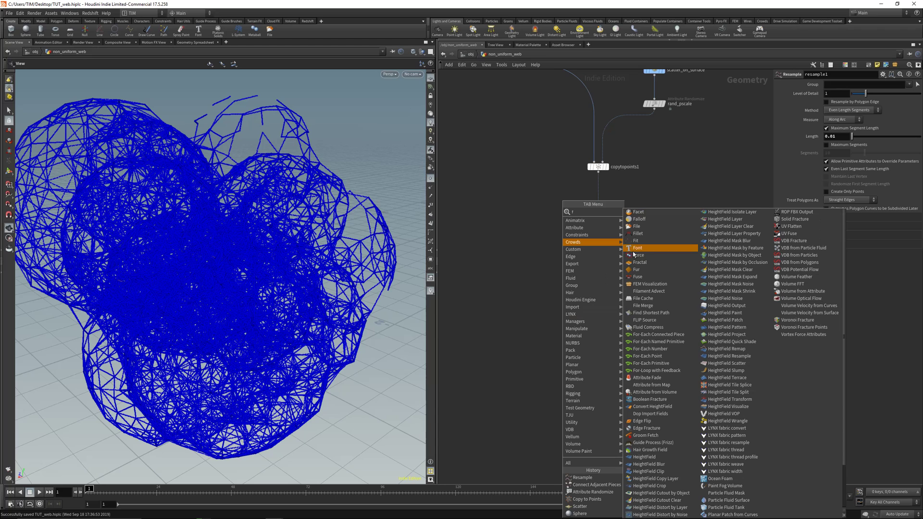
Step: Add a Fuse node below resample1 with Snap Distance 0.025 and hide viewport point markers
{"action": "type", "text": "ray"}
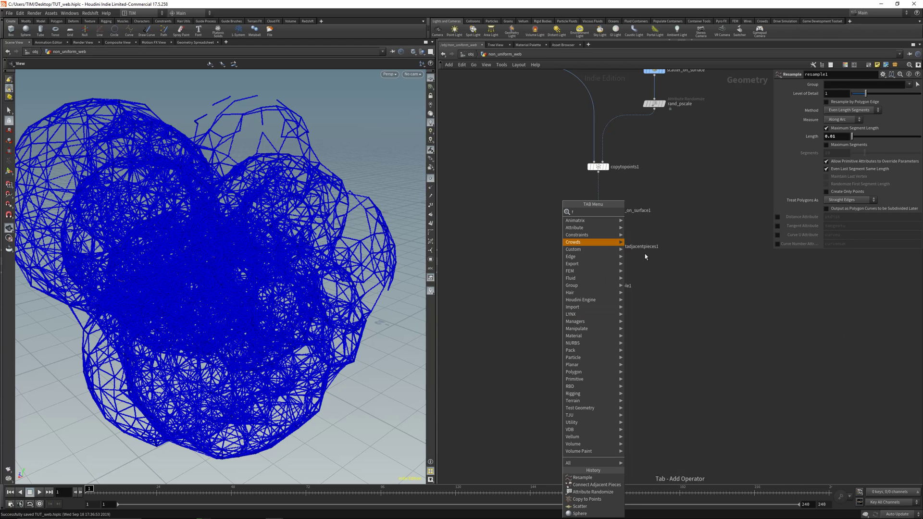
{"action": "key", "text": "Return"}
{"action": "left_click", "coordinate": [601, 328]}
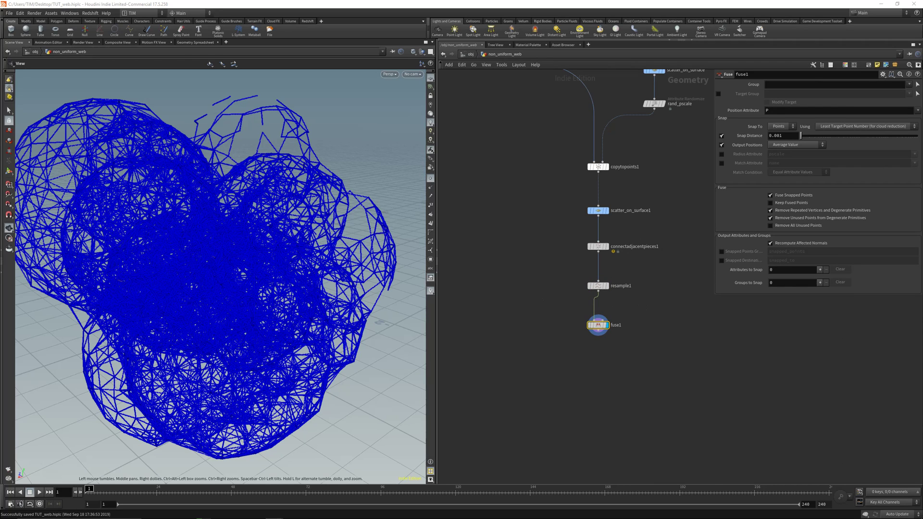
{"action": "left_click", "coordinate": [788, 136]}
{"action": "type", "text": "0.0"}
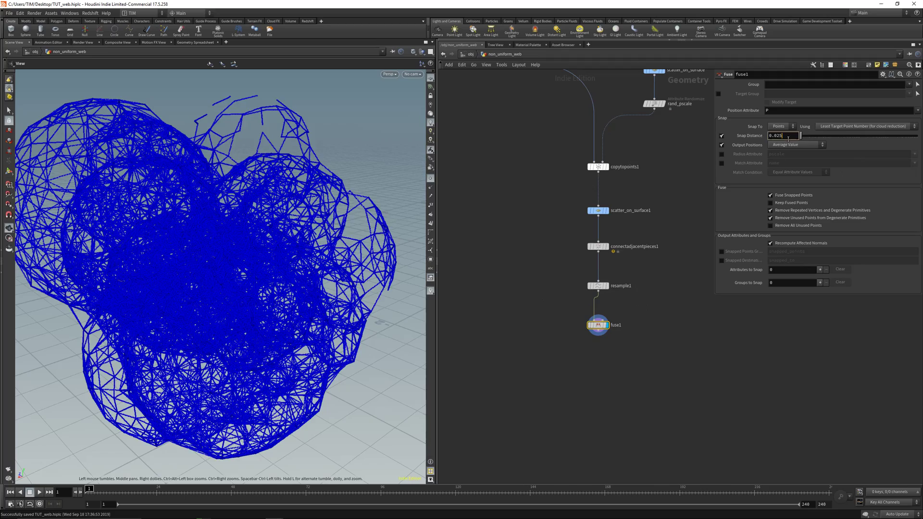
{"action": "key", "text": "Return"}
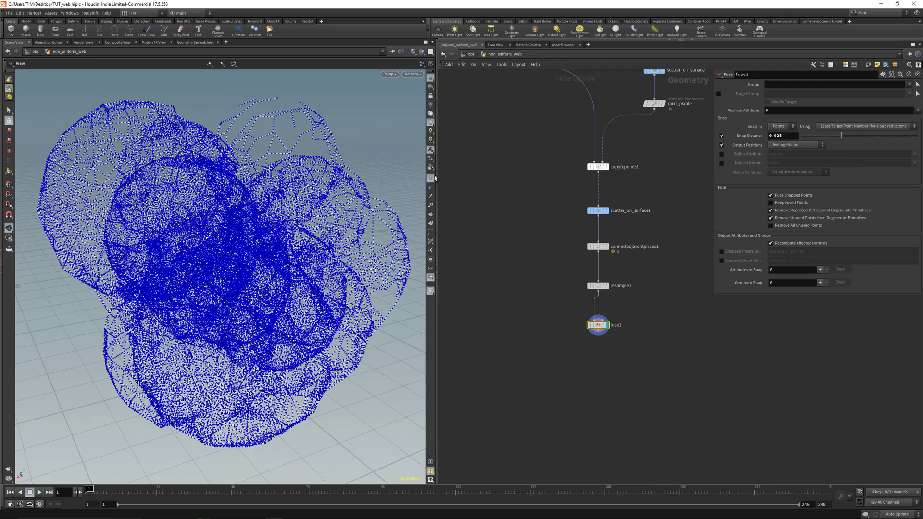
{"action": "left_click", "coordinate": [431, 179]}
{"action": "right_click_drag", "start_coordinate": [114, 186], "coordinate": [254, 200]}
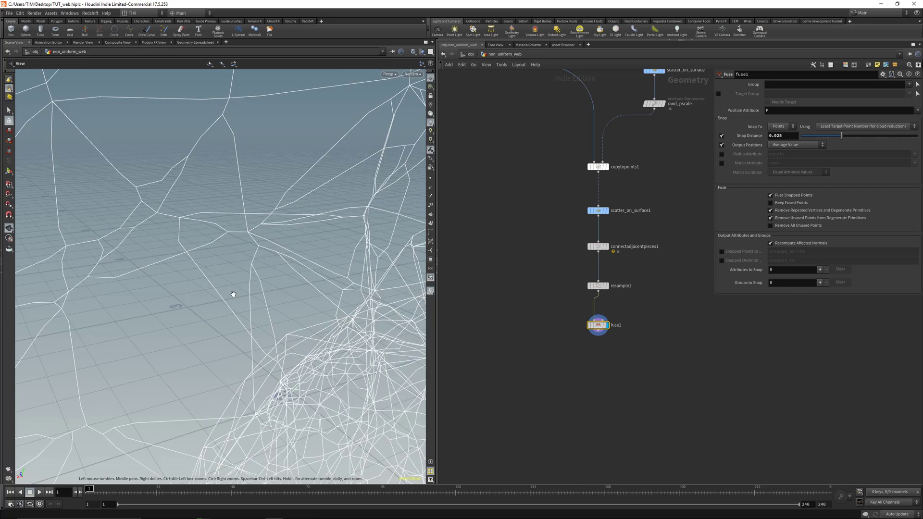
{"action": "scroll", "coordinate": [233, 295], "scroll_direction": "down", "scroll_amount": 5}
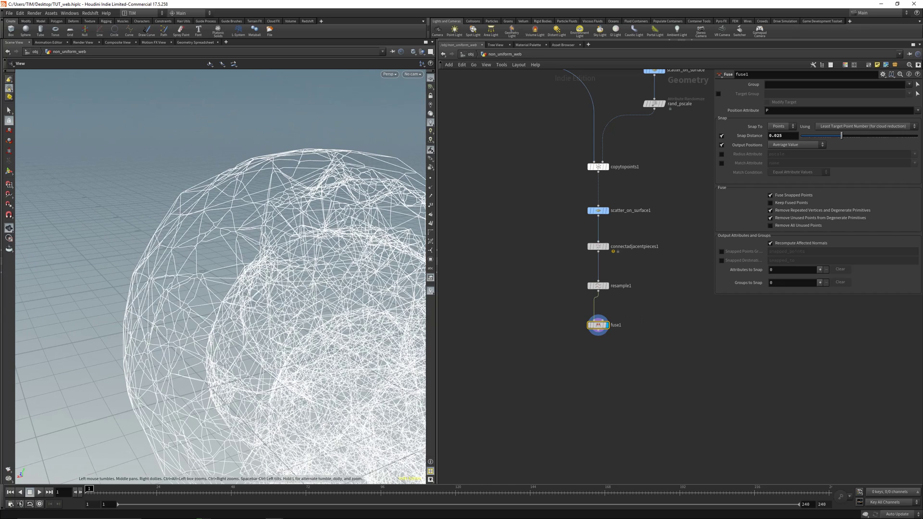
Step: Add smooth1 below fuse1 with Strength 50 and Filter Quality 1
{"action": "middle_click_drag", "start_coordinate": [535, 382], "coordinate": [548, 326]}
{"action": "key", "text": "Tab"}
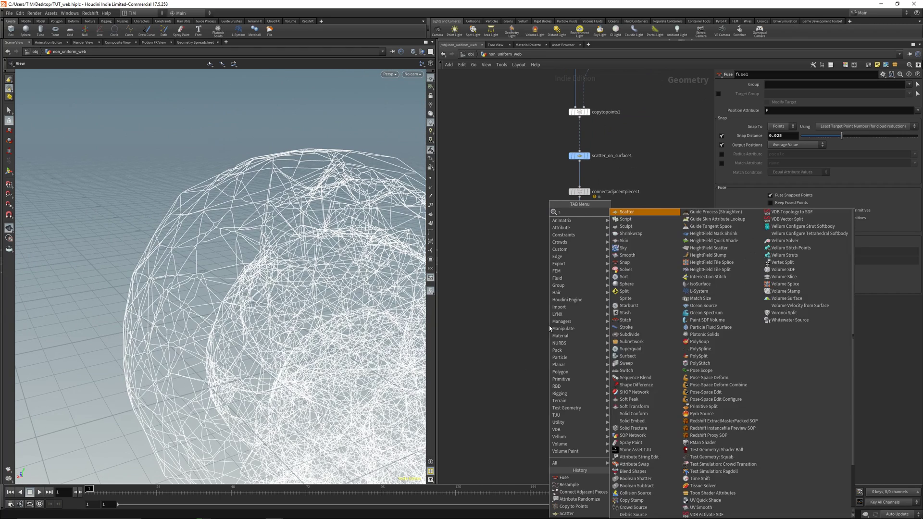
{"action": "type", "text": "sm"}
{"action": "left_click", "coordinate": [635, 216]}
{"action": "left_click", "coordinate": [580, 311]}
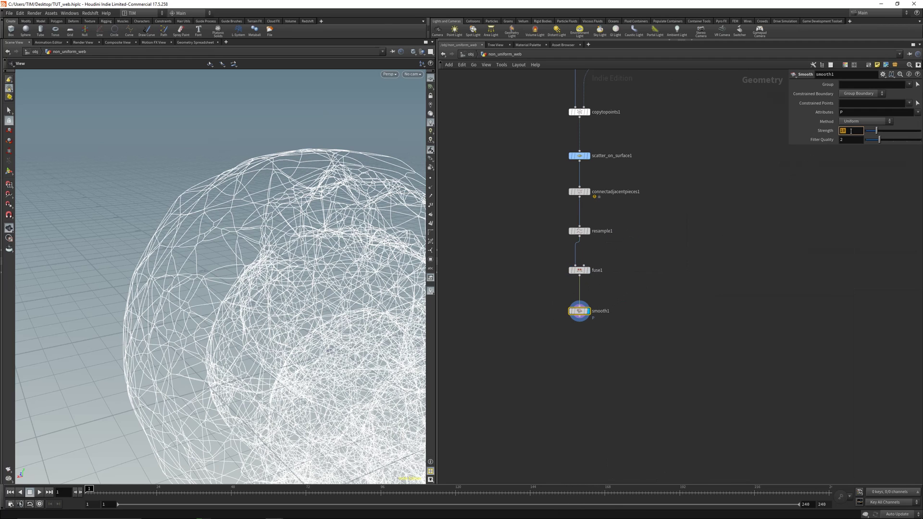
{"action": "type", "text": "50"}
{"action": "key", "text": "Return"}
{"action": "left_click_drag", "start_coordinate": [868, 145], "coordinate": [866, 144]}
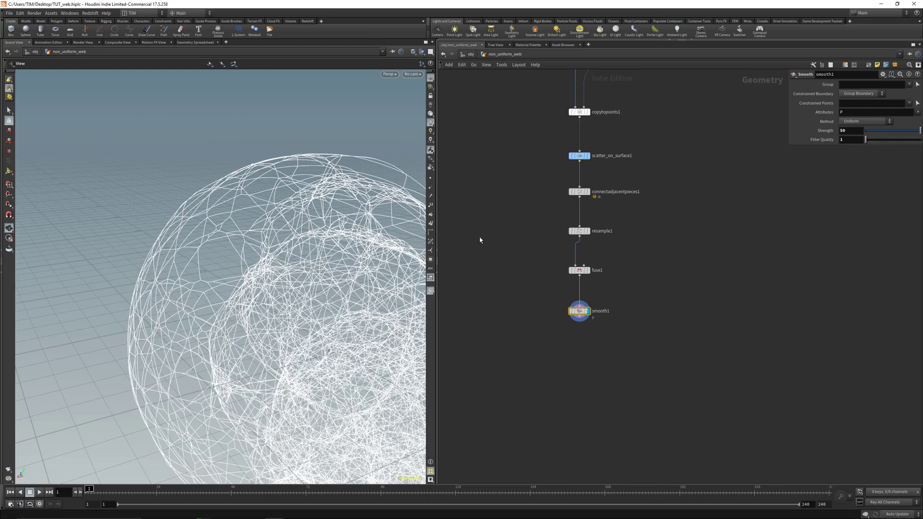
{"action": "left_click_drag", "start_coordinate": [337, 269], "coordinate": [259, 289]}
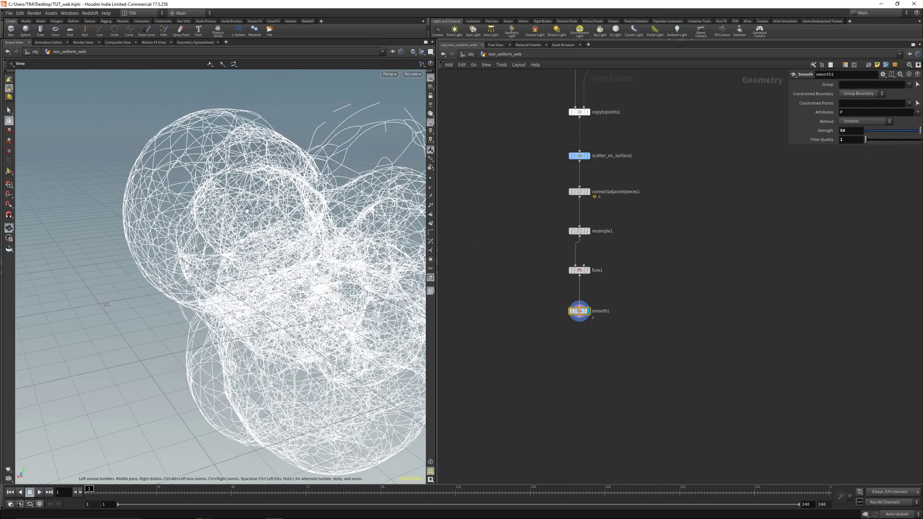
Step: Add a displayed smooth2 below smooth1 with Strength 500, and save the scene
{"action": "left_click", "coordinate": [580, 341]}
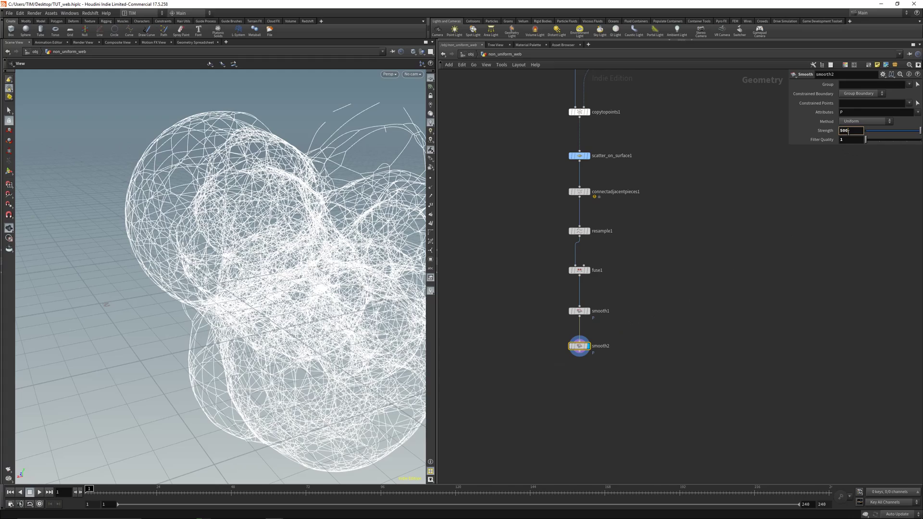
{"action": "key", "text": "Return"}
{"action": "left_click_drag", "start_coordinate": [298, 269], "coordinate": [212, 286]}
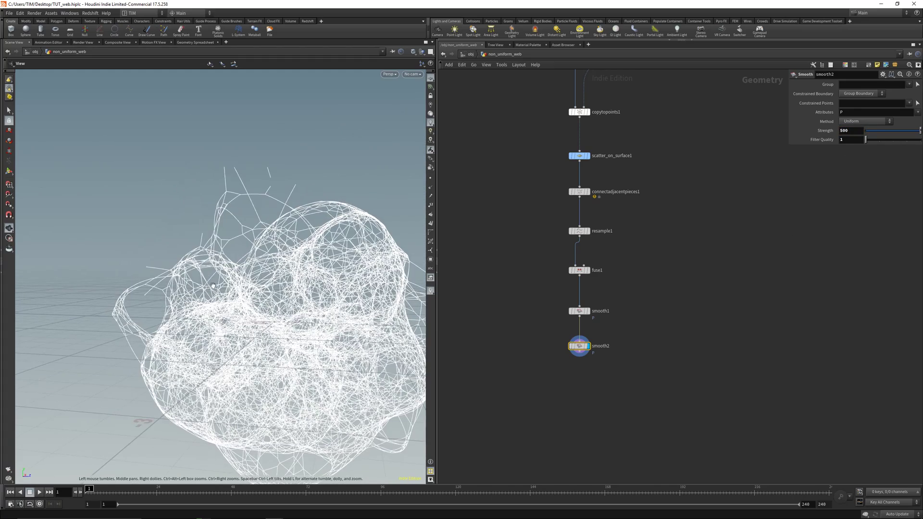
{"action": "key", "text": "ctrl+s"}
{"action": "right_click_drag", "start_coordinate": [236, 291], "coordinate": [210, 119]}
{"action": "key", "text": "h"}
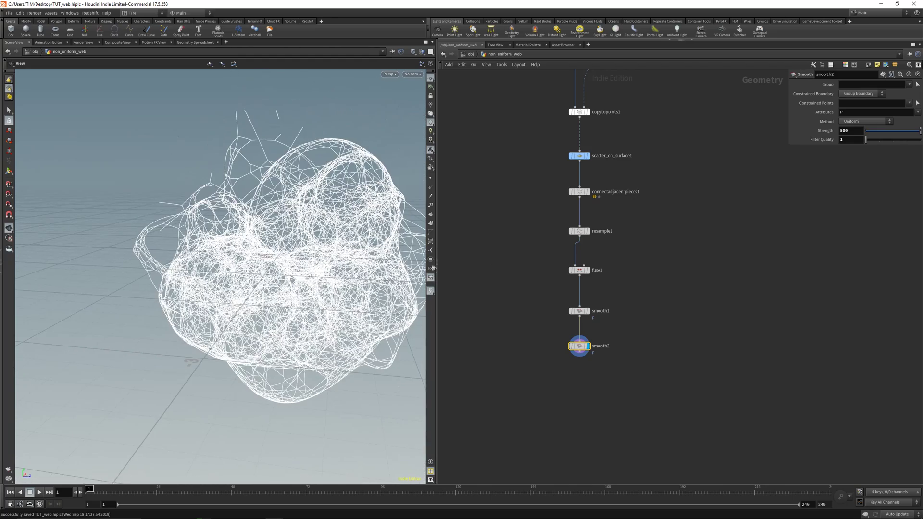
{"action": "left_click_drag", "start_coordinate": [265, 282], "coordinate": [425, 315]}
{"action": "scroll", "coordinate": [515, 304], "scroll_direction": "up", "scroll_amount": 1}
{"action": "scroll", "coordinate": [499, 263], "scroll_direction": "down", "scroll_amount": 3}
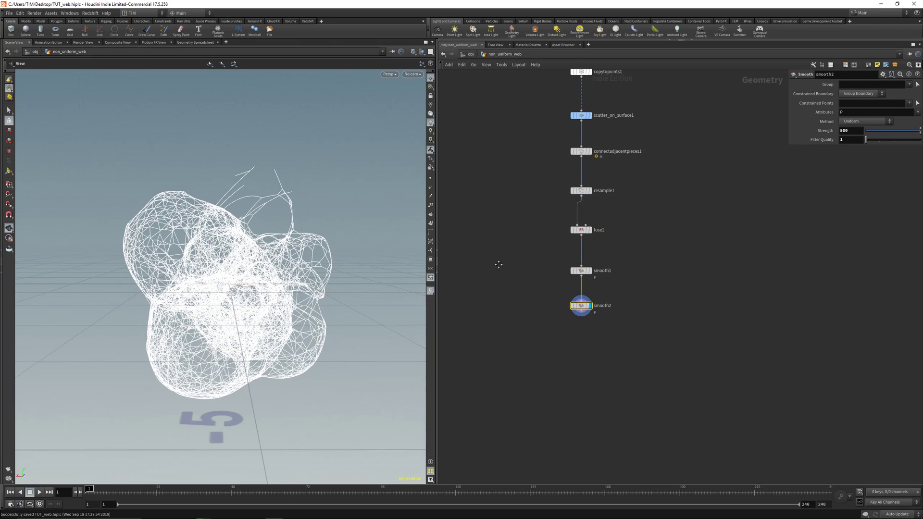
Step: Add a null named OUT_WEB below smooth2
{"action": "key", "text": "Tab"}
{"action": "type", "text": "null"}
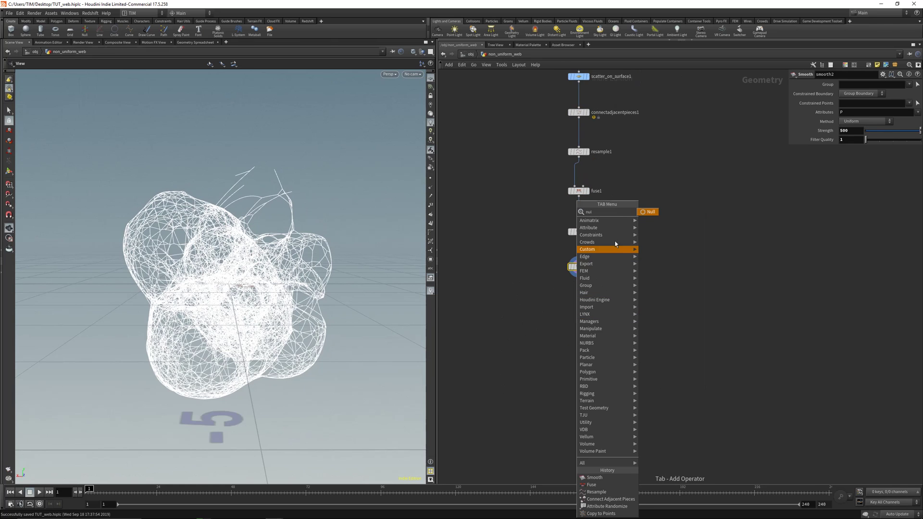
{"action": "key", "text": "Return"}
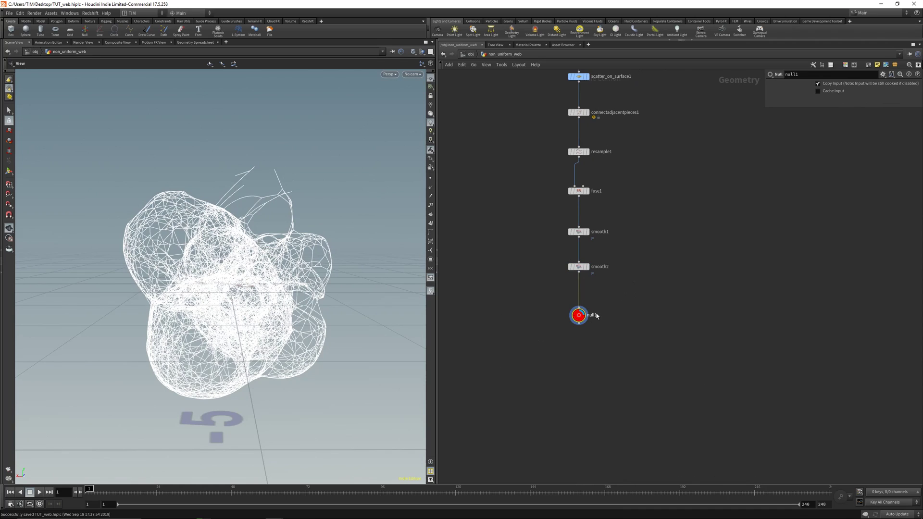
{"action": "key", "text": "F2"}
{"action": "type", "text": "OUT_WEB"}
{"action": "key", "text": "Return"}
Step: Move the sphere1 branch nodes, then add a rand_pscale ramp point at 0.444, value 0.4
{"action": "scroll", "coordinate": [546, 305], "scroll_direction": "down", "scroll_amount": 2}
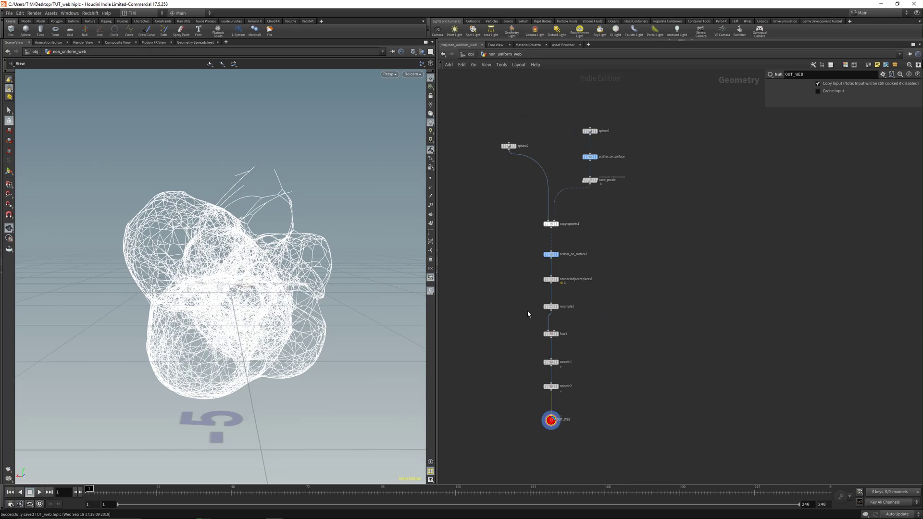
{"action": "scroll", "coordinate": [535, 207], "scroll_direction": "up", "scroll_amount": 4}
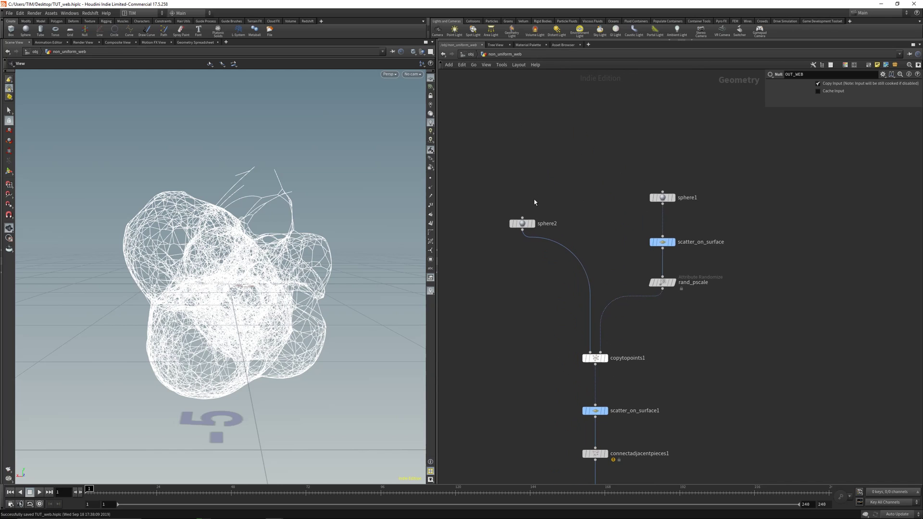
{"action": "left_click_drag", "start_coordinate": [651, 169], "coordinate": [680, 273]}
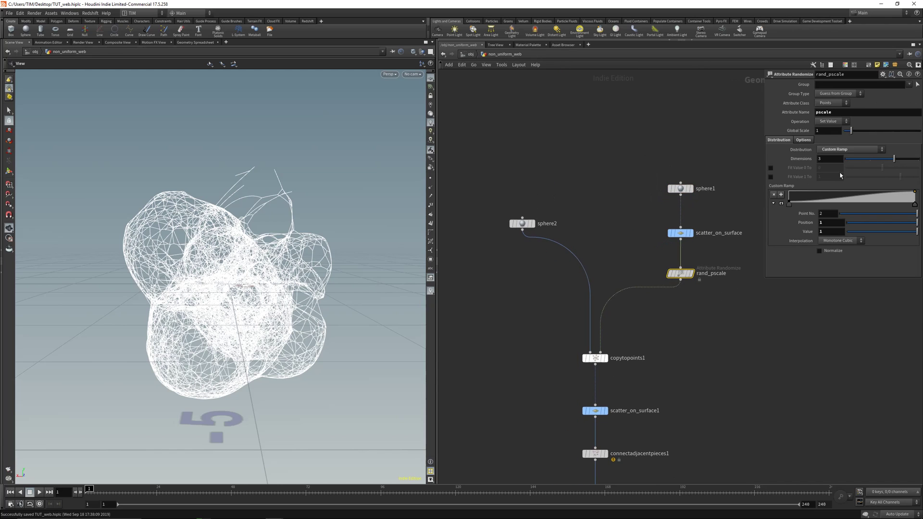
{"action": "left_click", "coordinate": [845, 200]}
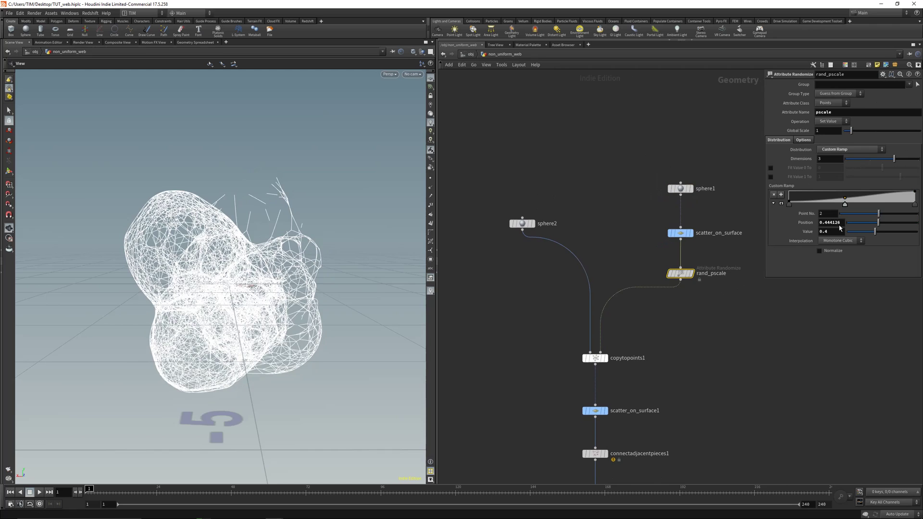
Step: Try sphere scatter counts of 5 and 10, then restore 25
{"action": "left_click", "coordinate": [680, 234]}
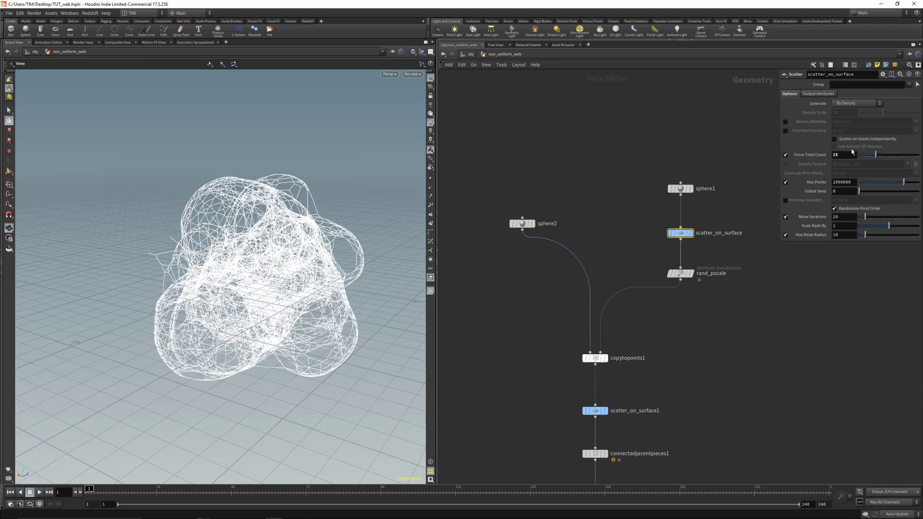
{"action": "left_click", "coordinate": [851, 153]}
{"action": "type", "text": "5"}
{"action": "key", "text": "Return"}
{"action": "scroll", "coordinate": [264, 274], "scroll_direction": "up", "scroll_amount": 3}
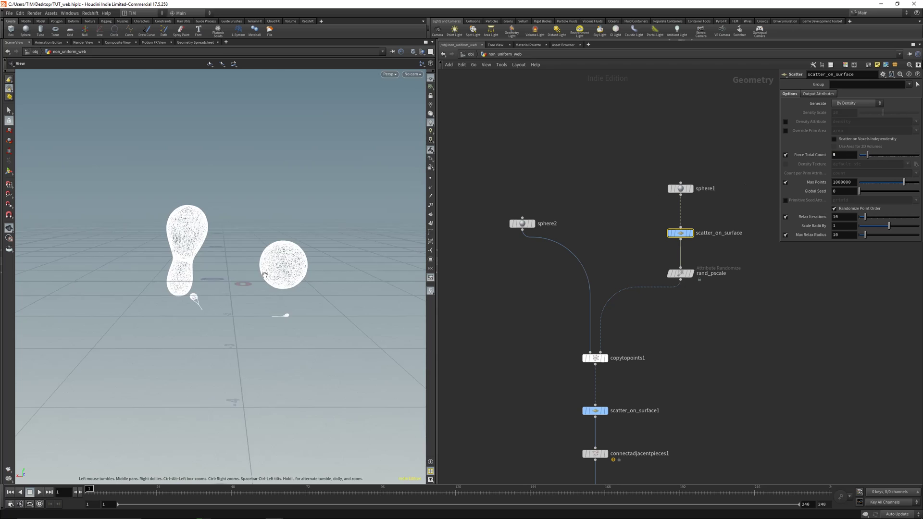
{"action": "scroll", "coordinate": [264, 274], "scroll_direction": "up", "scroll_amount": 2}
{"action": "type", "text": "10"}
{"action": "key", "text": "Return"}
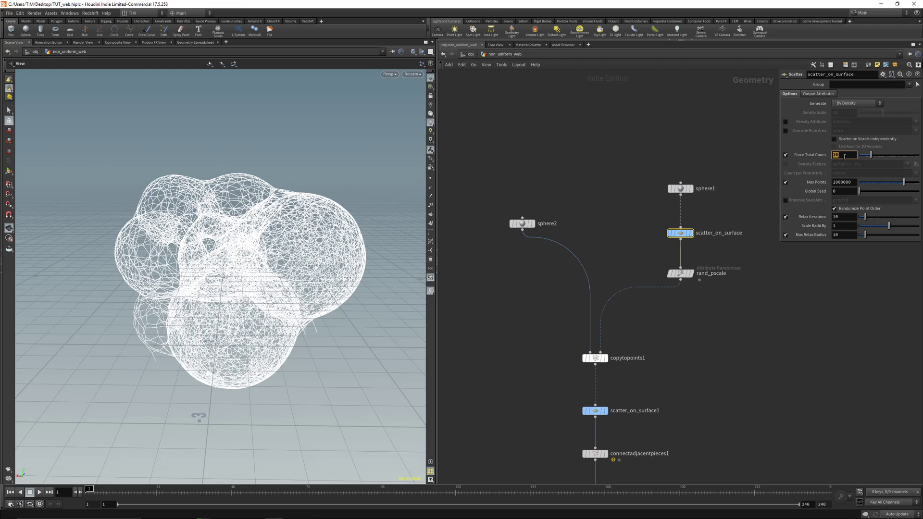
{"action": "key", "text": "Return"}
Step: Set sphere1's Uniform Scale to 1.5
{"action": "left_click_drag", "start_coordinate": [633, 173], "coordinate": [698, 224]}
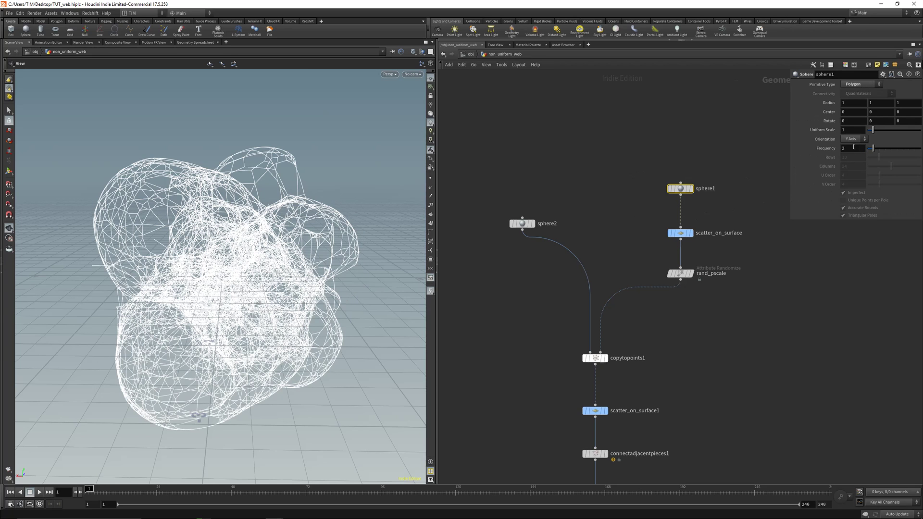
{"action": "type", "text": "5"}
{"action": "key", "text": "Return"}
{"action": "left_click_drag", "start_coordinate": [237, 222], "coordinate": [298, 307]}
Step: Turn off Relax Iterations on scatter_on_surface1 and set its Global Seed to 2.97
{"action": "left_click", "coordinate": [595, 411]}
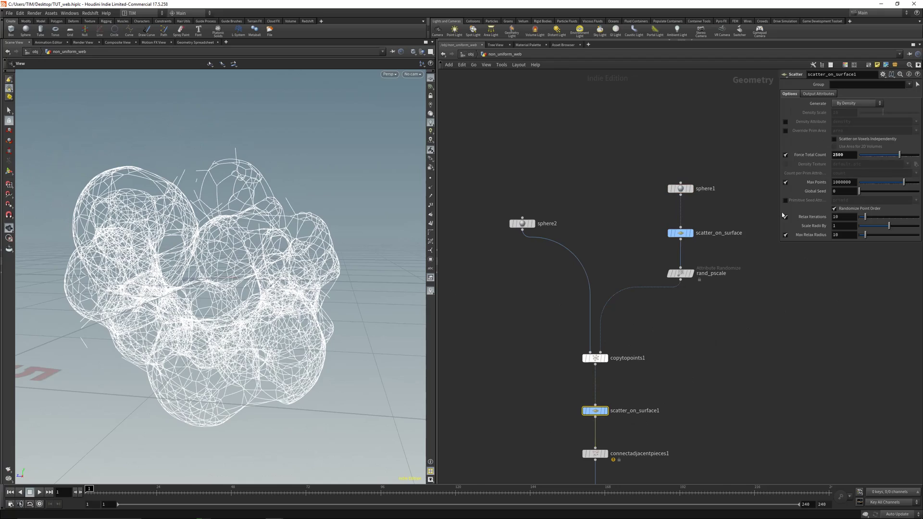
{"action": "left_click_drag", "start_coordinate": [296, 295], "coordinate": [409, 282]}
{"action": "middle_click_drag", "start_coordinate": [670, 386], "coordinate": [662, 317]}
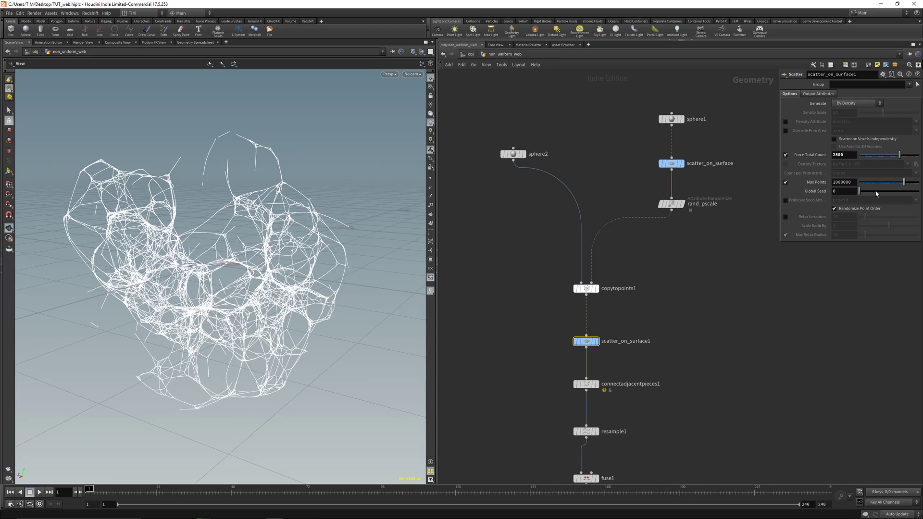
{"action": "left_click_drag", "start_coordinate": [876, 191], "coordinate": [872, 192]}
Step: Reseed the sphere scatter to about 2.24 and review the chain down to OUT_WEB
{"action": "left_click", "coordinate": [671, 163]}
{"action": "left_click_drag", "start_coordinate": [344, 270], "coordinate": [194, 288]}
{"action": "middle_click_drag", "start_coordinate": [687, 485], "coordinate": [662, 320]}
{"action": "key", "text": "Tab"}
{"action": "type", "text": "de"}
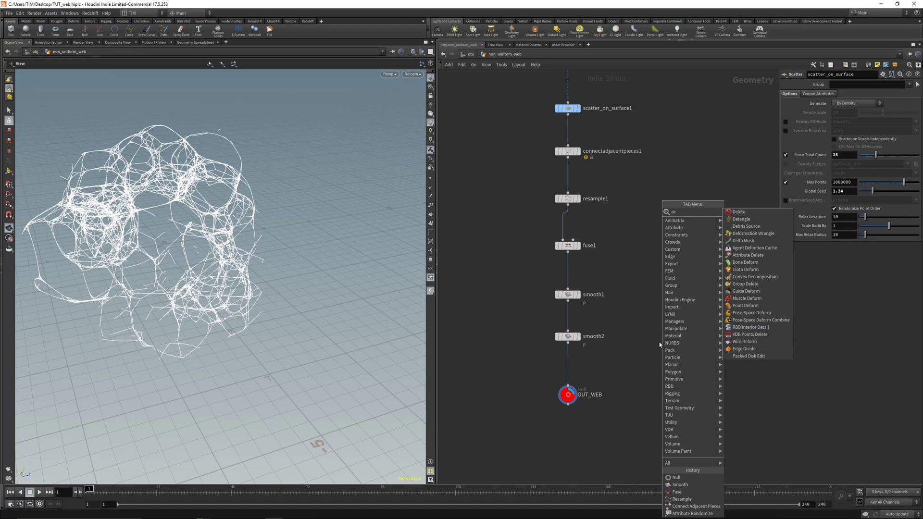
{"action": "key", "text": "Escape"}
{"action": "left_click", "coordinate": [568, 395]}
{"action": "middle_click_drag", "start_coordinate": [617, 445], "coordinate": [614, 398]}
{"action": "key", "text": "Tab"}
{"action": "type", "text": "m"}
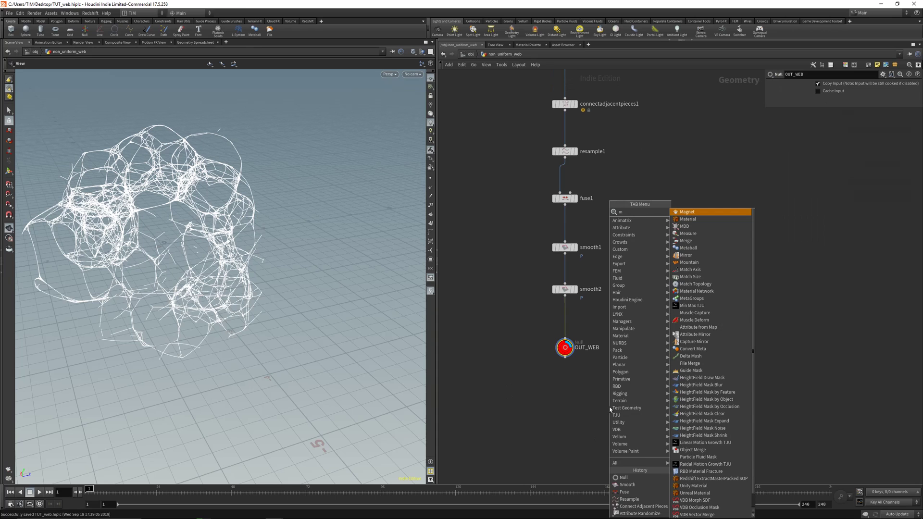
{"action": "key", "text": "Escape"}
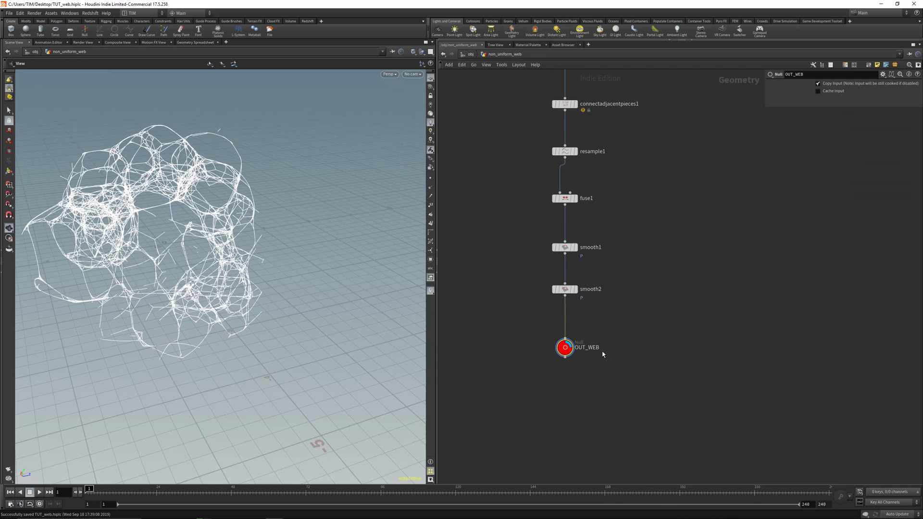
Step: Re-enter the non_uniform_web network and move sphere2 up and to the right
{"action": "key", "text": "u"}
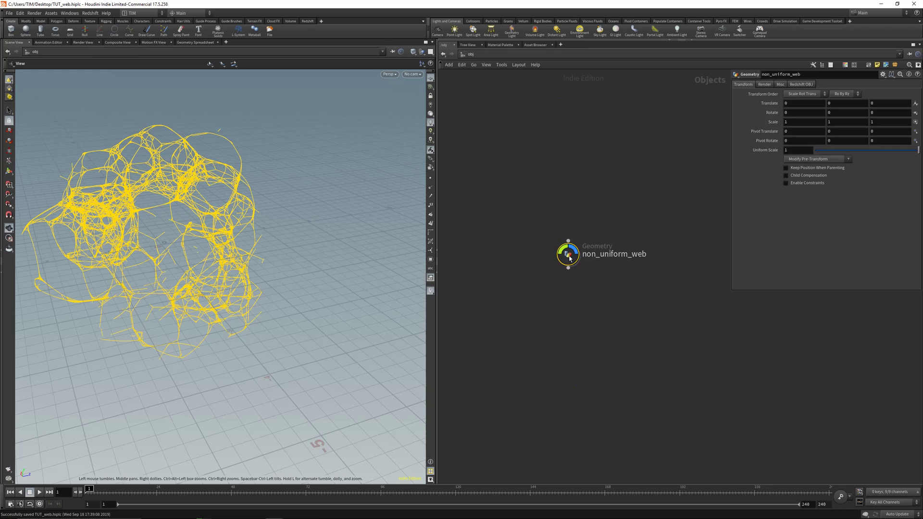
{"action": "double_click", "coordinate": [568, 255]}
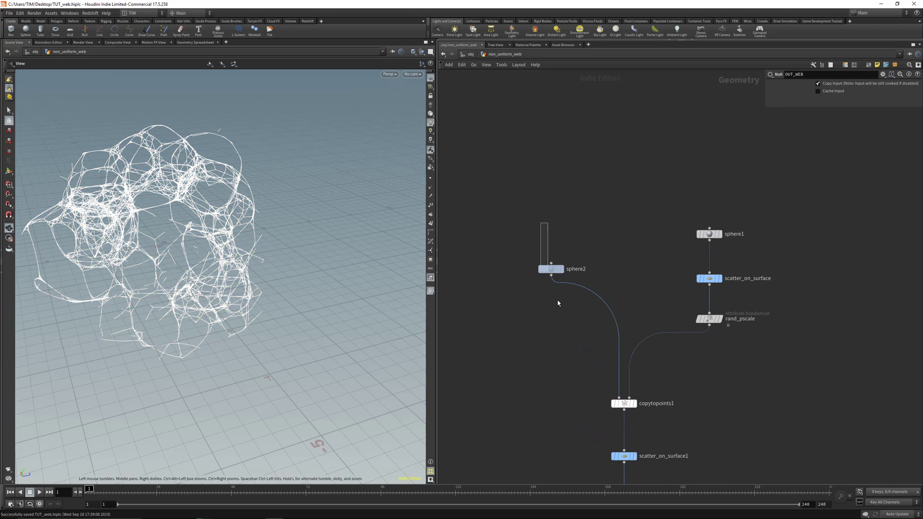
{"action": "left_click", "coordinate": [553, 269]}
{"action": "left_click_drag", "start_coordinate": [558, 270], "coordinate": [596, 240]}
Step: Add a Platonic Solids node set to Icosahedron and wire it into copytopoints1 in place of sphere2
{"action": "key", "text": "Tab"}
{"action": "type", "text": "pla"}
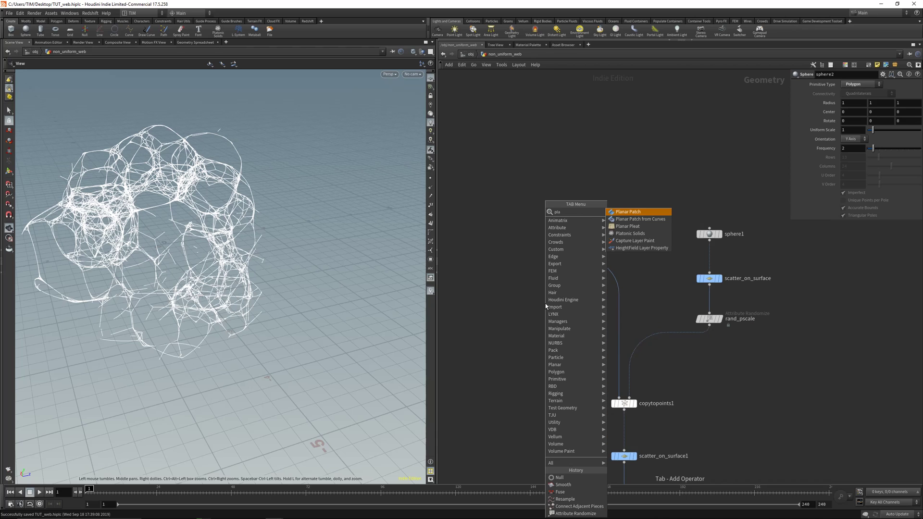
{"action": "key", "text": "Down"}
{"action": "key", "text": "Down"}
{"action": "key", "text": "Down"}
{"action": "key", "text": "Return"}
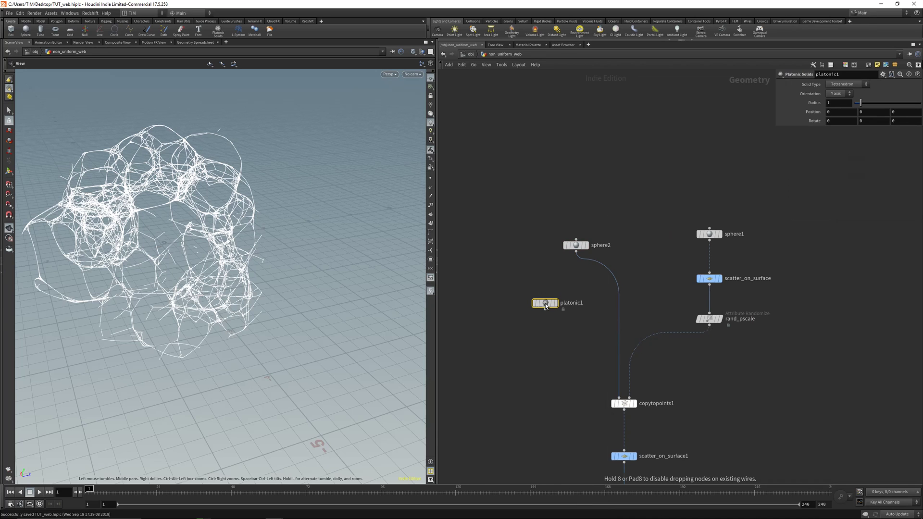
{"action": "left_click", "coordinate": [534, 303]}
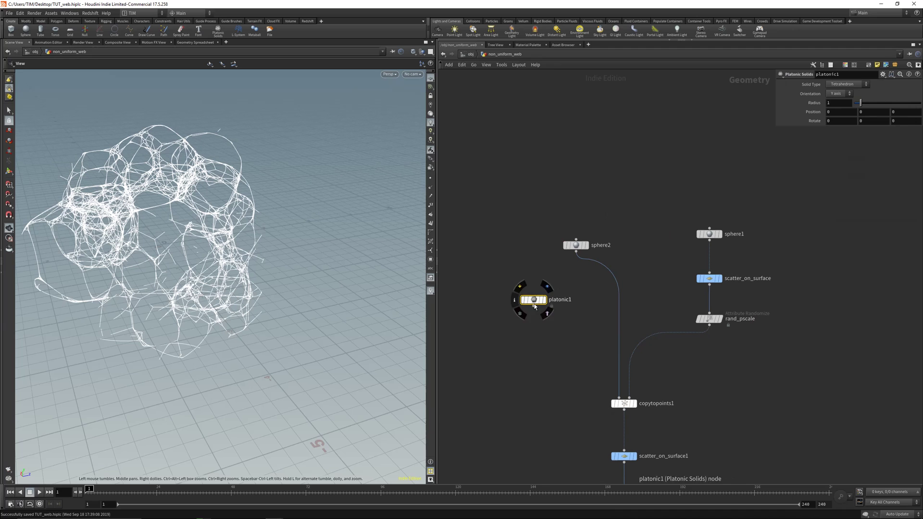
{"action": "left_click", "coordinate": [540, 335]}
{"action": "left_click", "coordinate": [534, 306]}
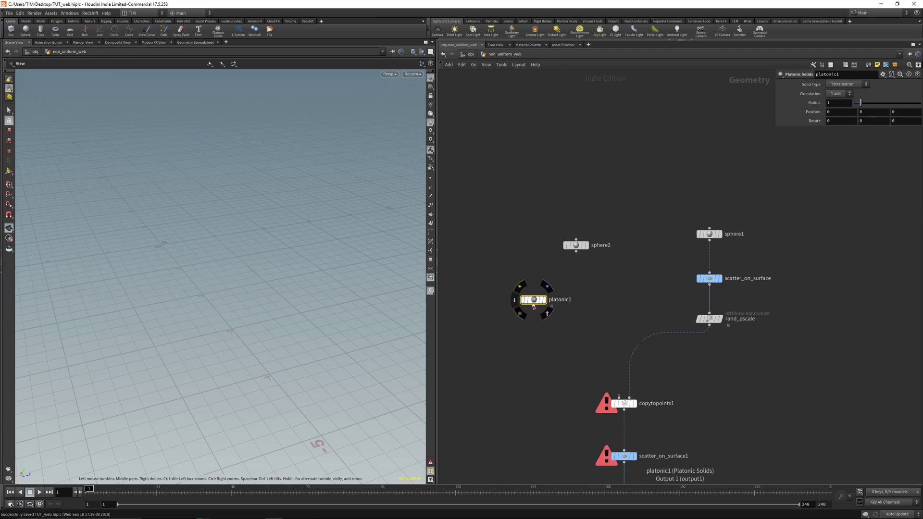
{"action": "left_click", "coordinate": [498, 347]}
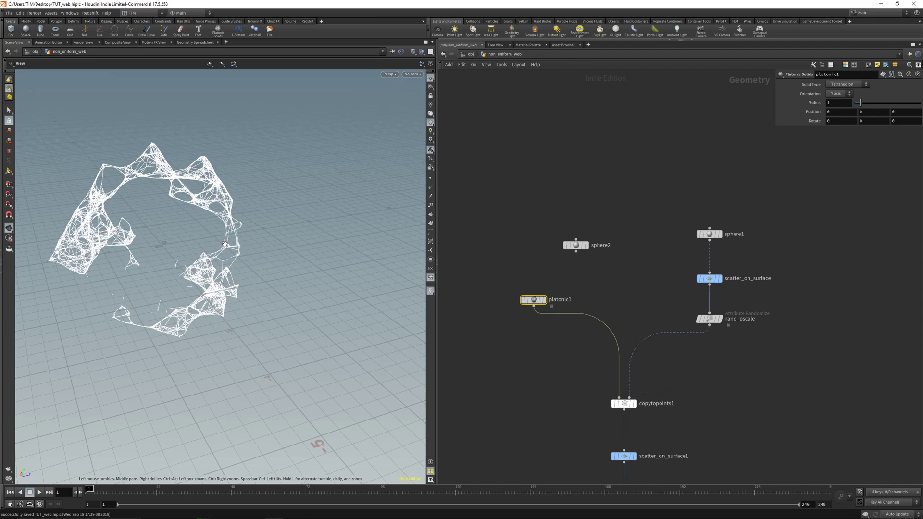
{"action": "left_click_drag", "start_coordinate": [224, 244], "coordinate": [293, 237]}
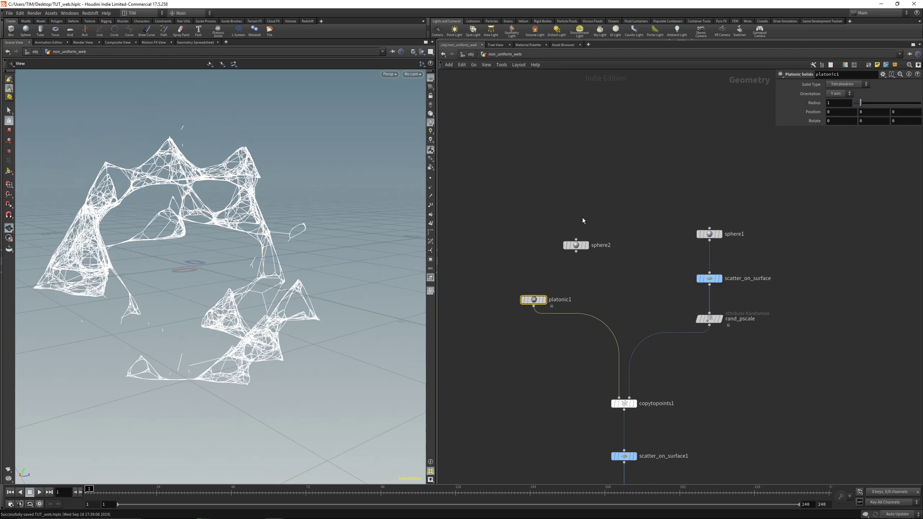
{"action": "left_click", "coordinate": [544, 300]}
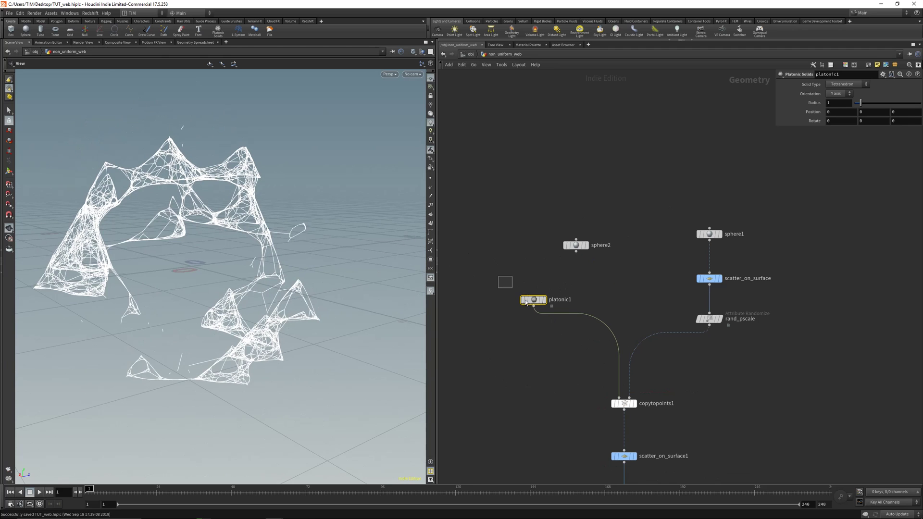
{"action": "left_click", "coordinate": [839, 85]}
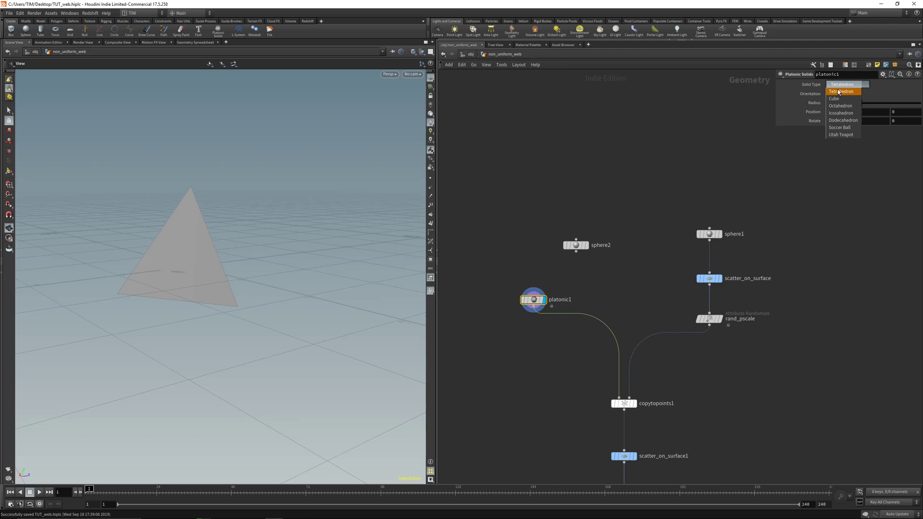
{"action": "left_click", "coordinate": [844, 114]}
Step: Display the OUT_WEB output again and save the scene
{"action": "scroll", "coordinate": [624, 315], "scroll_direction": "down", "scroll_amount": 3}
{"action": "left_click_drag", "start_coordinate": [568, 320], "coordinate": [633, 345]}
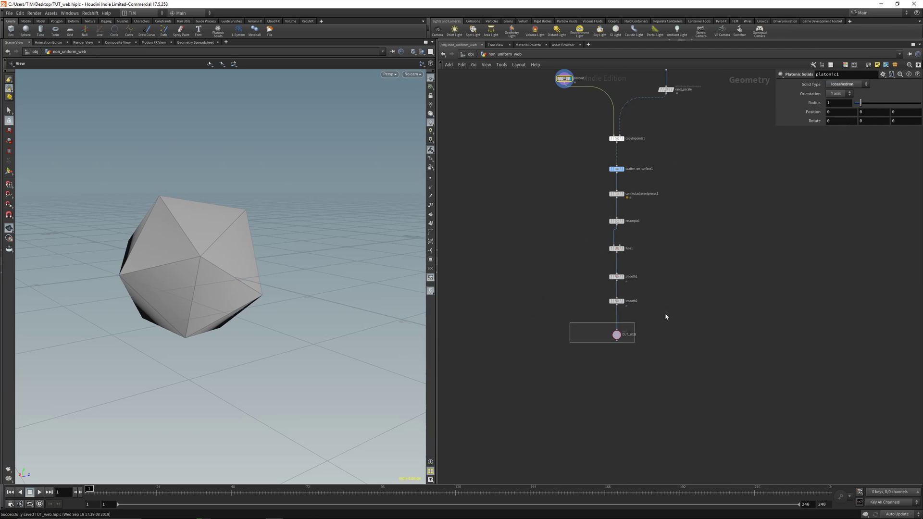
{"action": "key", "text": "r"}
{"action": "left_click_drag", "start_coordinate": [196, 247], "coordinate": [260, 252]}
{"action": "key", "text": "ctrl+s"}
{"action": "middle_click_drag", "start_coordinate": [568, 184], "coordinate": [578, 370]}
{"action": "scroll", "coordinate": [573, 219], "scroll_direction": "up", "scroll_amount": 2}
Step: Add a Box node and wire it into copytopoints1, replacing platonic1
{"action": "key", "text": "Tab"}
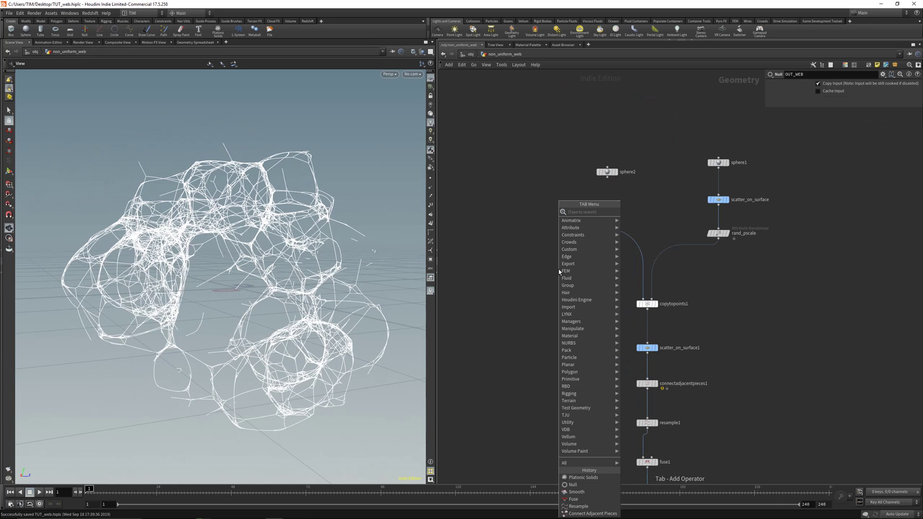
{"action": "type", "text": "box"}
{"action": "key", "text": "Return"}
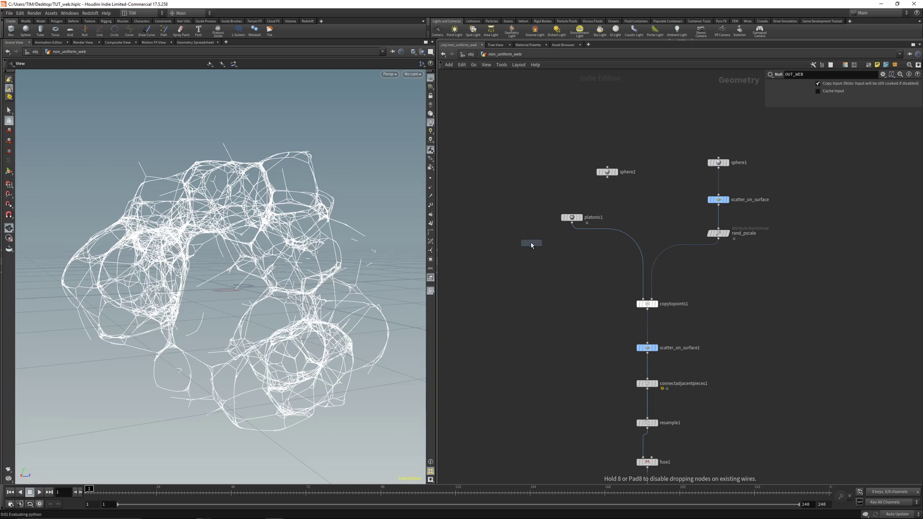
{"action": "left_click", "coordinate": [531, 242]}
{"action": "left_click", "coordinate": [529, 246]}
{"action": "left_click_drag", "start_coordinate": [293, 274], "coordinate": [261, 343]}
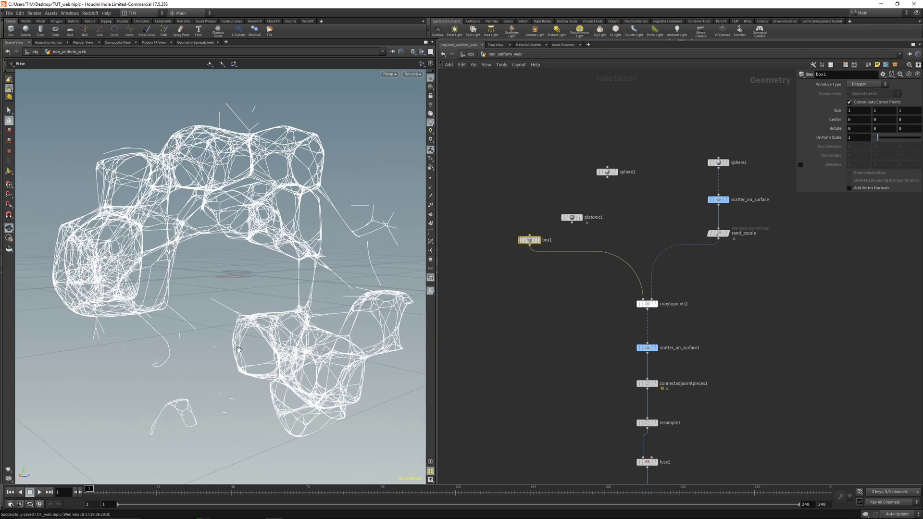
Step: Move OUT_WEB slightly lower in the network and inspect the boxy web from a lower angle
{"action": "left_click_drag", "start_coordinate": [265, 259], "coordinate": [264, 315]}
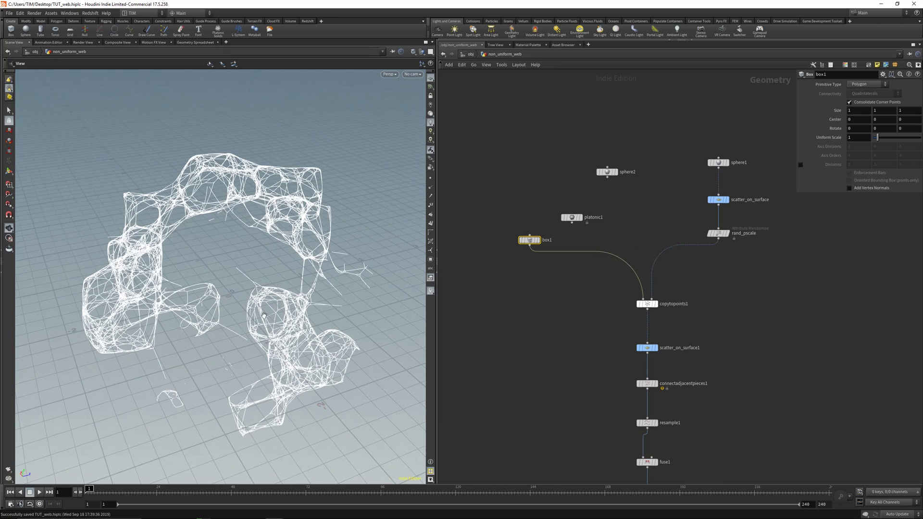
{"action": "scroll", "coordinate": [584, 261], "scroll_direction": "down", "scroll_amount": 1}
{"action": "middle_click_drag", "start_coordinate": [584, 260], "coordinate": [562, 185]}
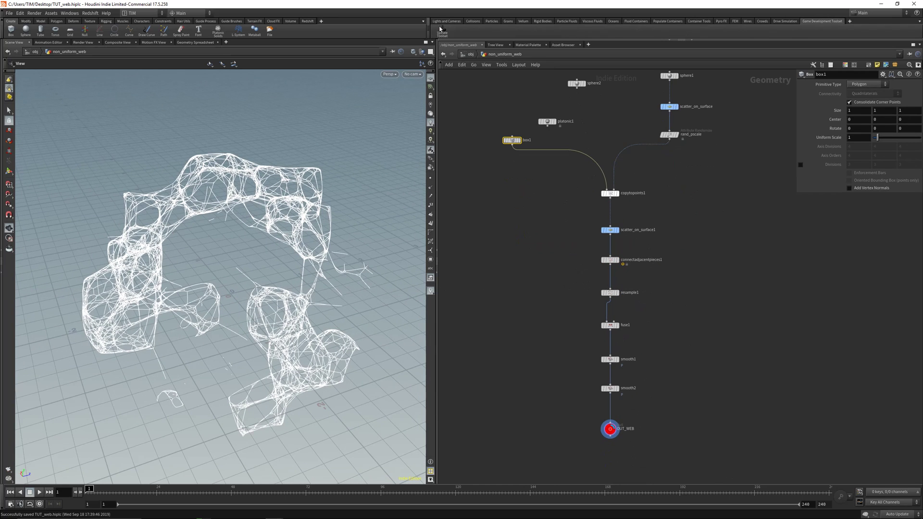
{"action": "scroll", "coordinate": [539, 317], "scroll_direction": "up", "scroll_amount": 2}
{"action": "mouse_move", "coordinate": [608, 353]}
{"action": "left_click_drag", "start_coordinate": [608, 352], "coordinate": [608, 366]}
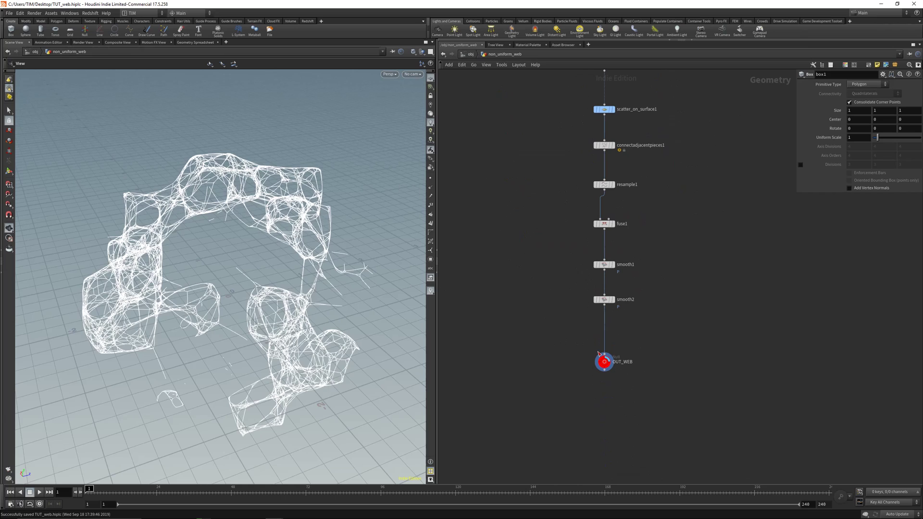
{"action": "left_click_drag", "start_coordinate": [253, 270], "coordinate": [253, 302]}
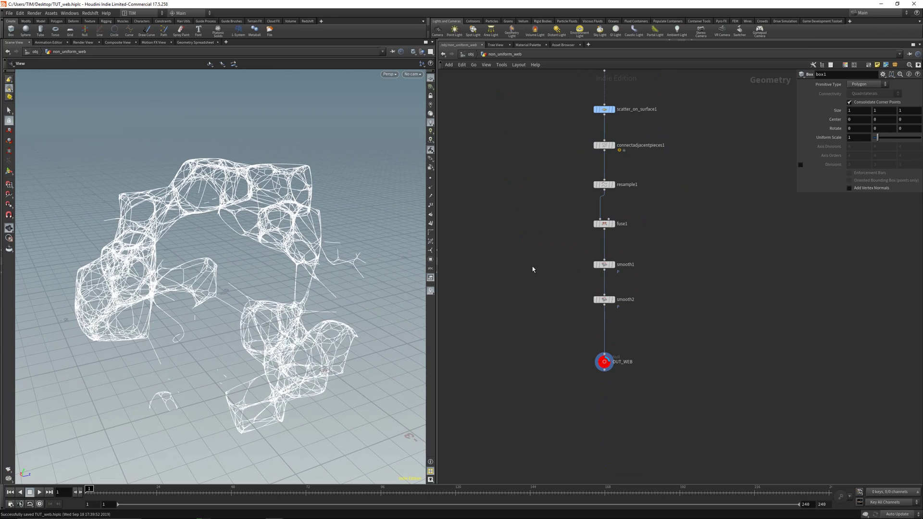
{"action": "middle_click_drag", "start_coordinate": [536, 264], "coordinate": [529, 401]}
{"action": "scroll", "coordinate": [581, 256], "scroll_direction": "up", "scroll_amount": 1}
Step: Set the web scatter node's Force Total Count to 500 and inspect the resulting web
{"action": "left_click_drag", "start_coordinate": [607, 327], "coordinate": [608, 328]}
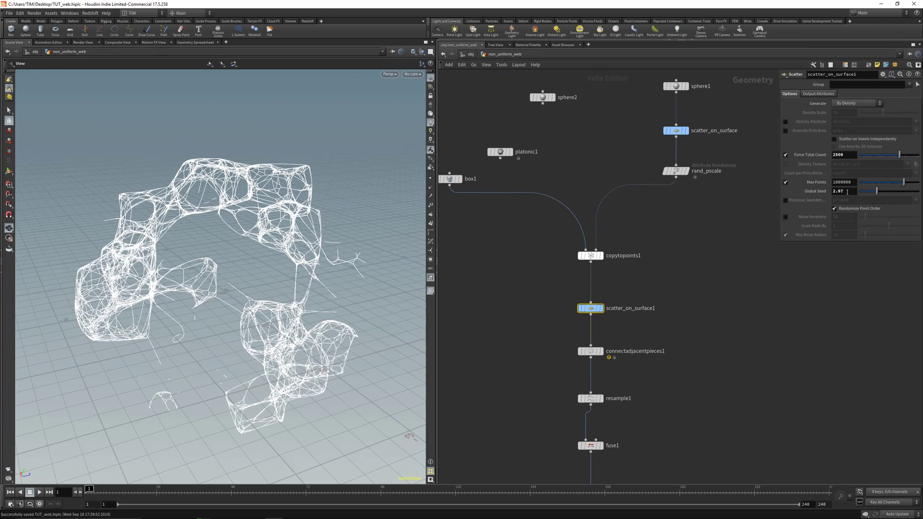
{"action": "double_click", "coordinate": [847, 154]}
{"action": "type", "text": "500"}
{"action": "key", "text": "Return"}
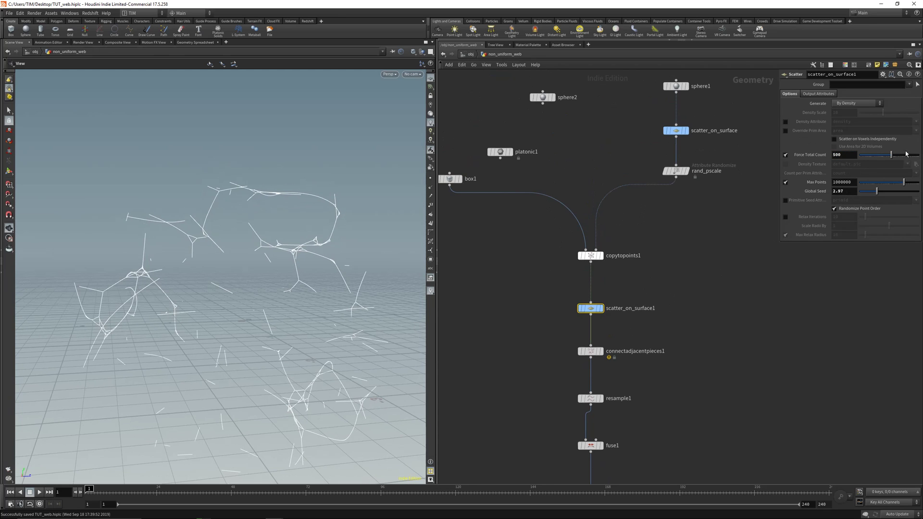
{"action": "left_click_drag", "start_coordinate": [893, 156], "coordinate": [900, 156]}
{"action": "left_click", "coordinate": [847, 155]}
{"action": "type", "text": "50"}
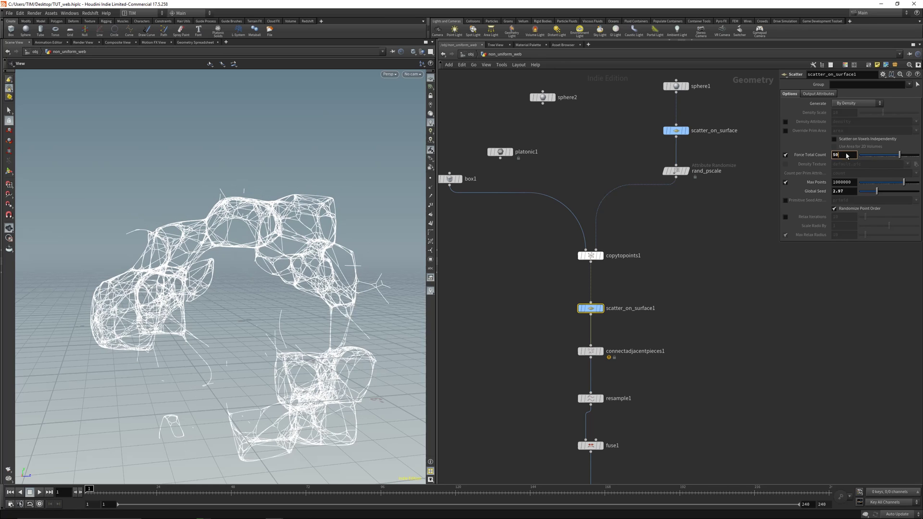
{"action": "type", "text": "0"}
{"action": "key", "text": "Return"}
{"action": "key", "text": "Return"}
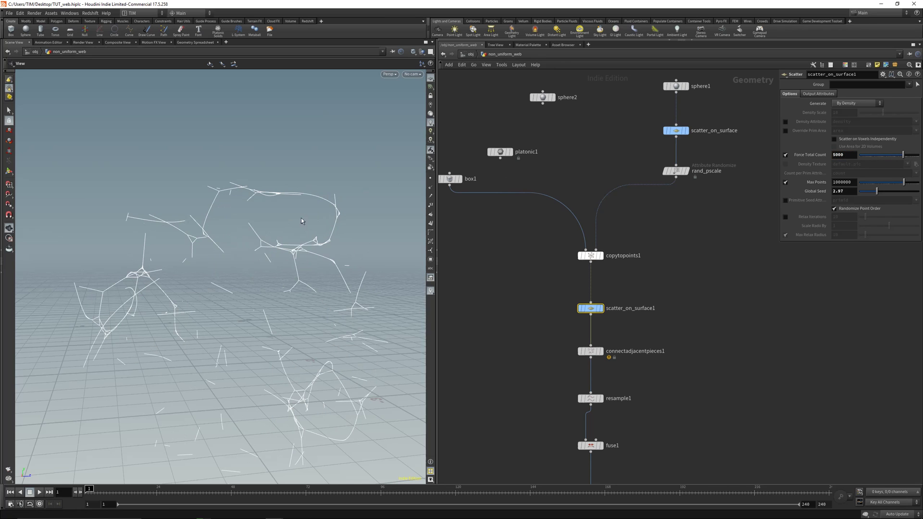
{"action": "scroll", "coordinate": [279, 269], "scroll_direction": "up", "scroll_amount": 5}
{"action": "left_click_drag", "start_coordinate": [242, 299], "coordinate": [288, 288]}
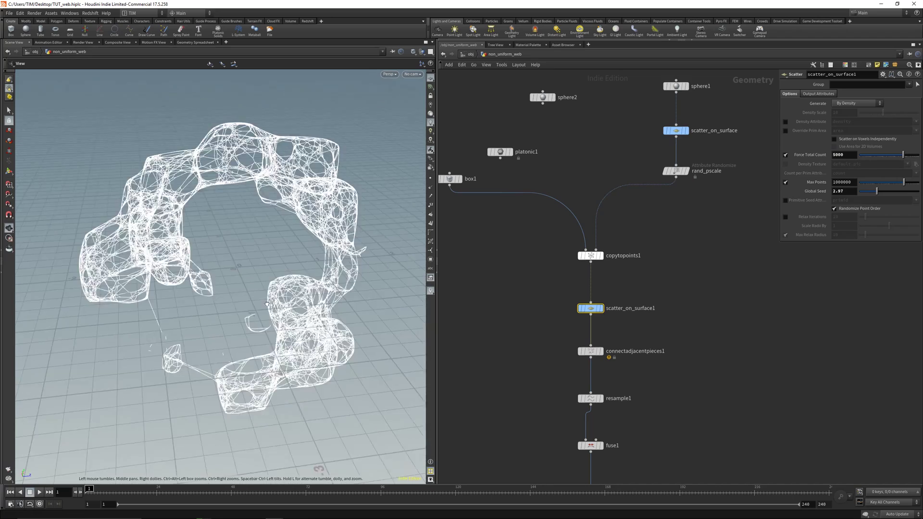
Step: Raise the scatter count to 2500 with Global Seed 3.7, and begin wiring platonic1
{"action": "double_click", "coordinate": [842, 154]}
{"action": "type", "text": "25"}
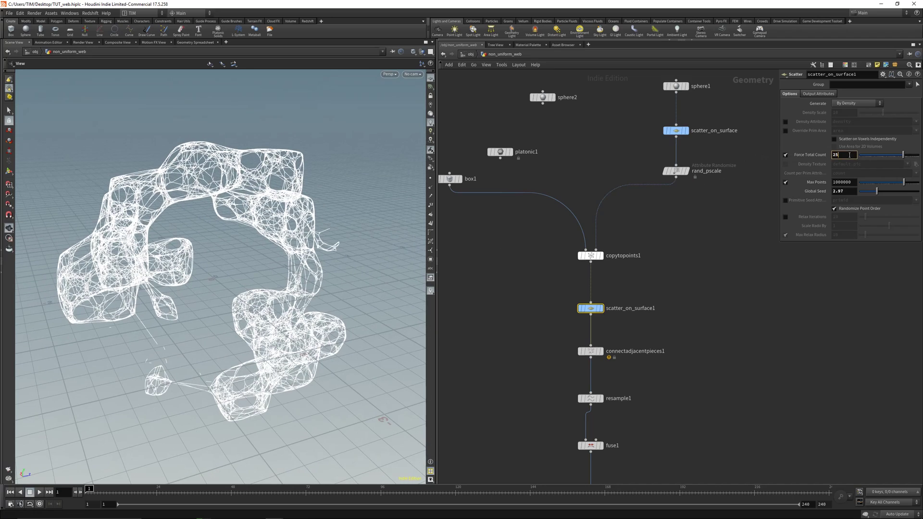
{"action": "type", "text": "00"}
{"action": "key", "text": "Return"}
{"action": "left_click_drag", "start_coordinate": [329, 216], "coordinate": [336, 252]}
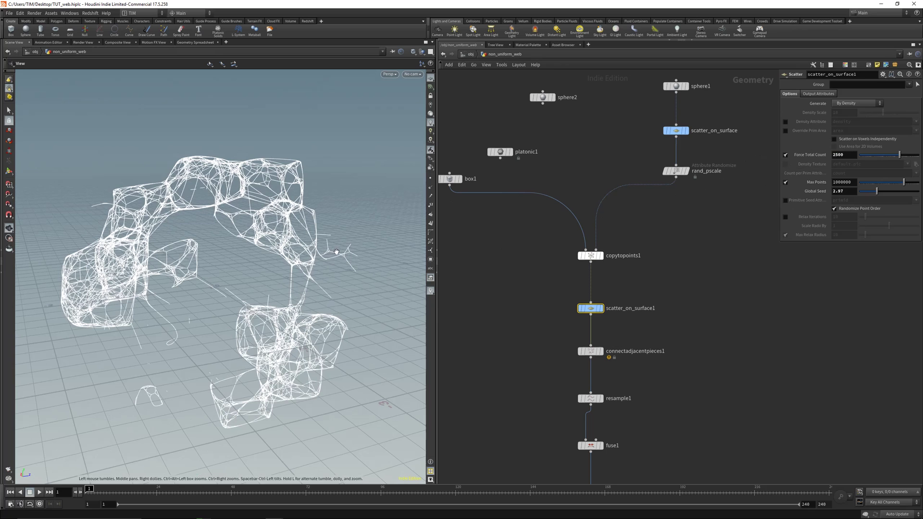
{"action": "left_click_drag", "start_coordinate": [877, 191], "coordinate": [882, 191]}
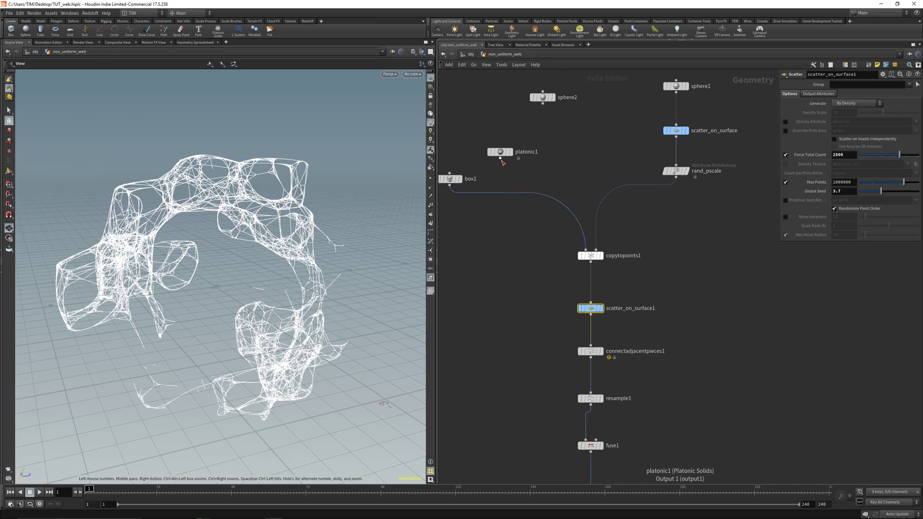
{"action": "left_click", "coordinate": [501, 160]}
Step: Connect platonic1 into copytopoints1's first input and display the copied solids
{"action": "left_click", "coordinate": [586, 250]}
{"action": "left_click", "coordinate": [602, 255]}
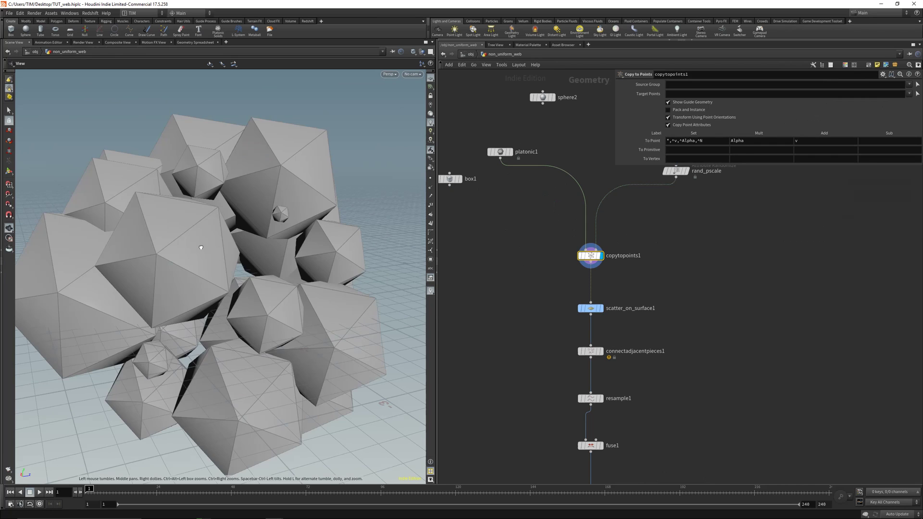
{"action": "middle_click_drag", "start_coordinate": [656, 313], "coordinate": [612, 381]}
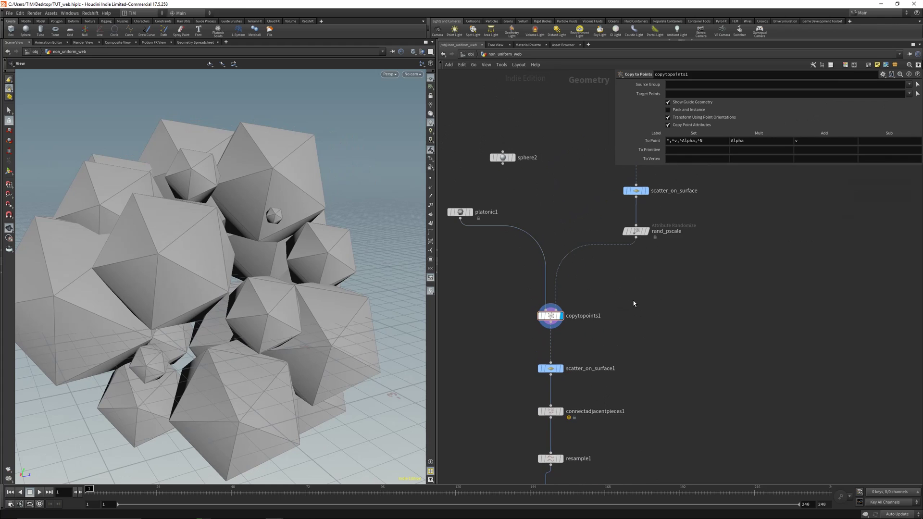
Step: Insert an Attribute Randomize node between rand_pscale and copytopoints1, named rand_rot
{"action": "key", "text": "Tab"}
{"action": "type", "text": "ra"}
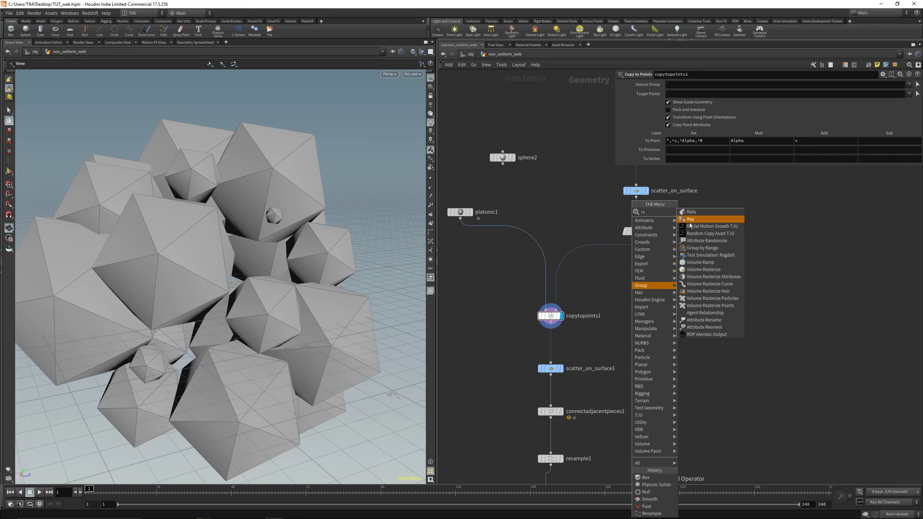
{"action": "left_click", "coordinate": [707, 240]}
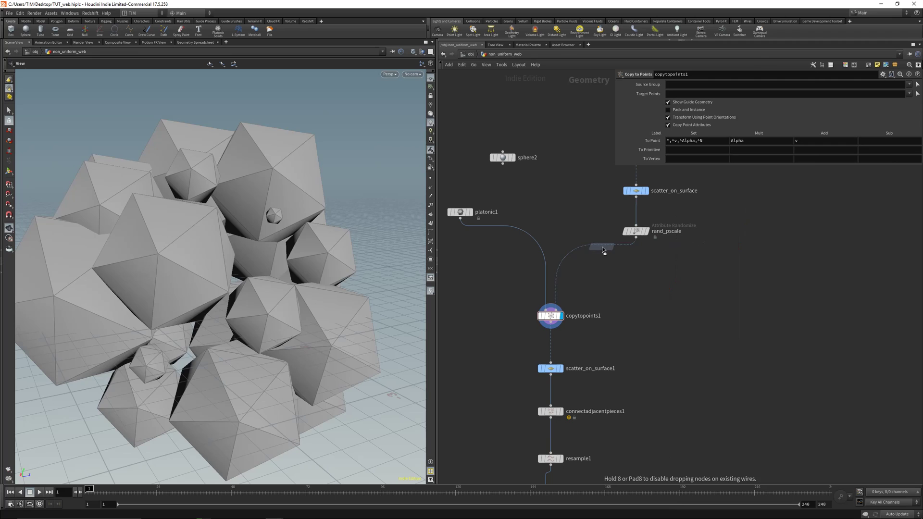
{"action": "left_click", "coordinate": [607, 259]}
{"action": "left_click_drag", "start_coordinate": [607, 258], "coordinate": [743, 256]}
{"action": "double_click", "coordinate": [673, 261]}
{"action": "type", "text": "rand"}
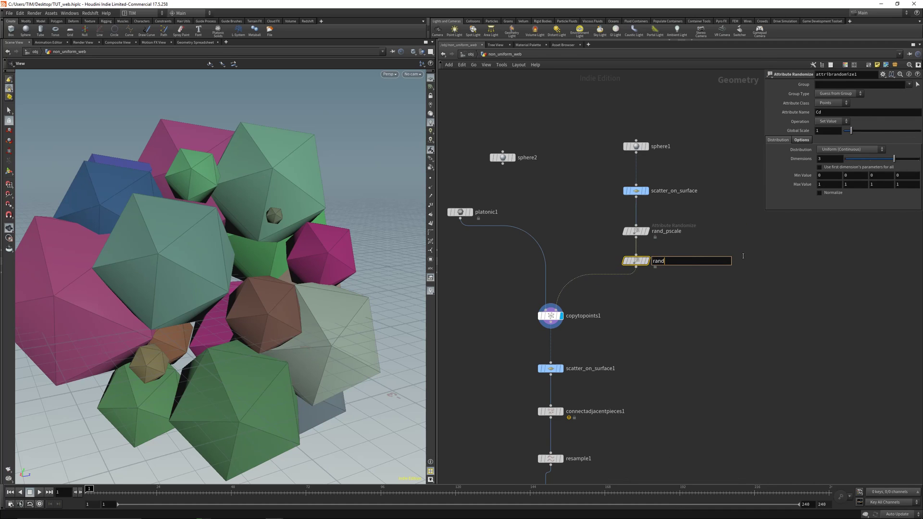
{"action": "type", "text": "_rot"}
{"action": "key", "text": "Return"}
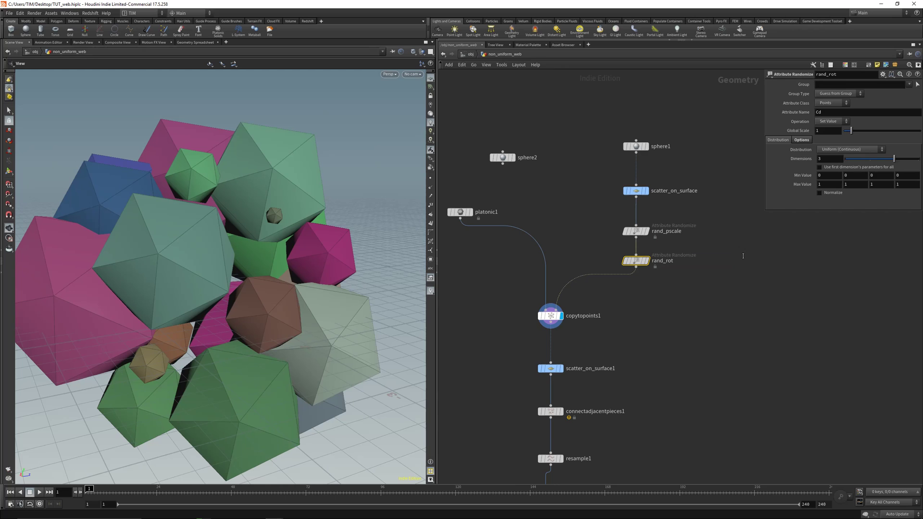
Step: Make rand_rot randomize the N attribute and turn on point normal display
{"action": "key", "text": "r"}
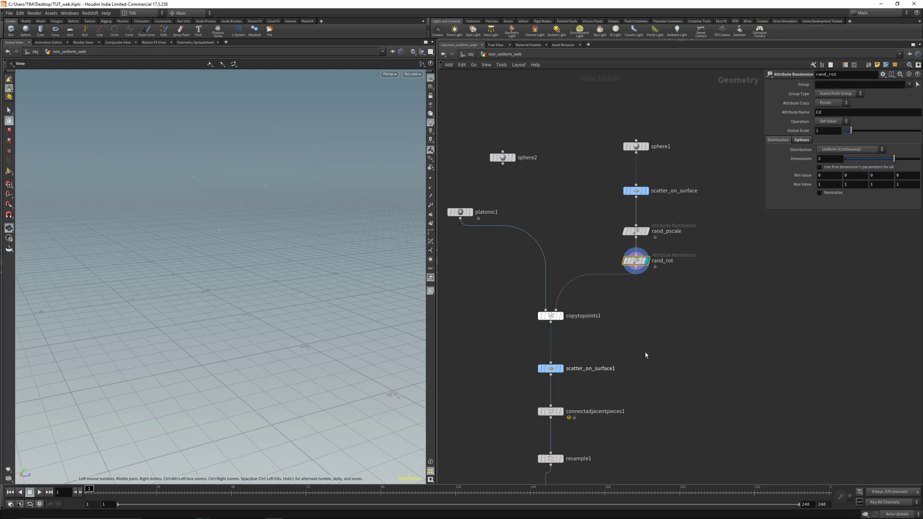
{"action": "key", "text": "Down"}
{"action": "key", "text": "r"}
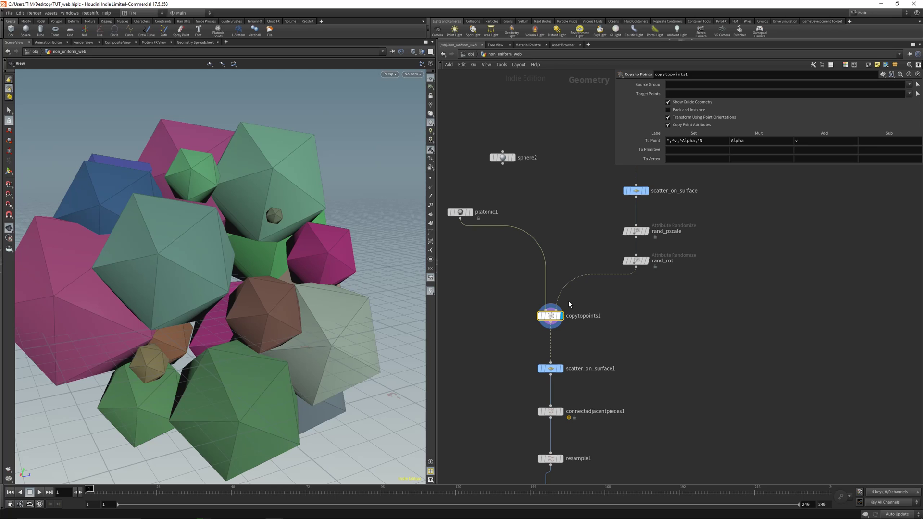
{"action": "left_click", "coordinate": [635, 261]}
{"action": "key", "text": "r"}
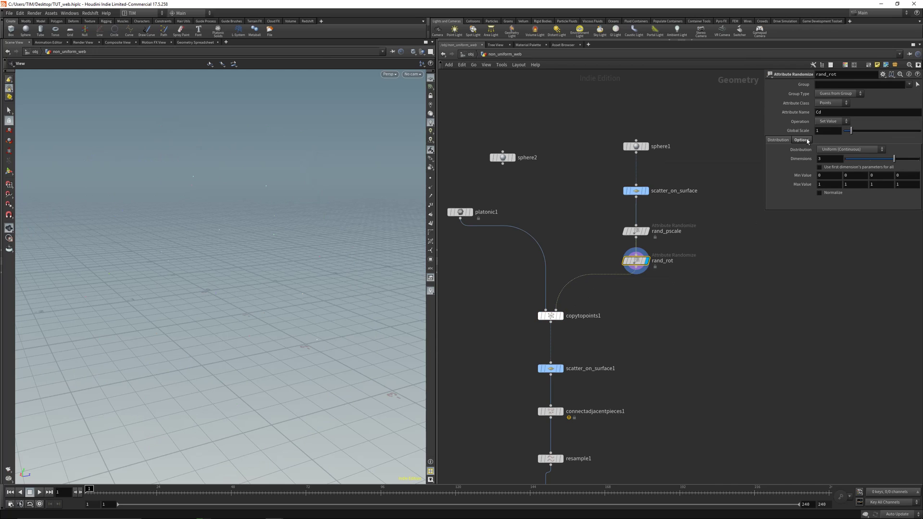
{"action": "double_click", "coordinate": [819, 113]}
{"action": "key", "text": "Return"}
{"action": "left_click", "coordinate": [430, 187]}
{"action": "left_click_drag", "start_coordinate": [263, 264], "coordinate": [270, 245]}
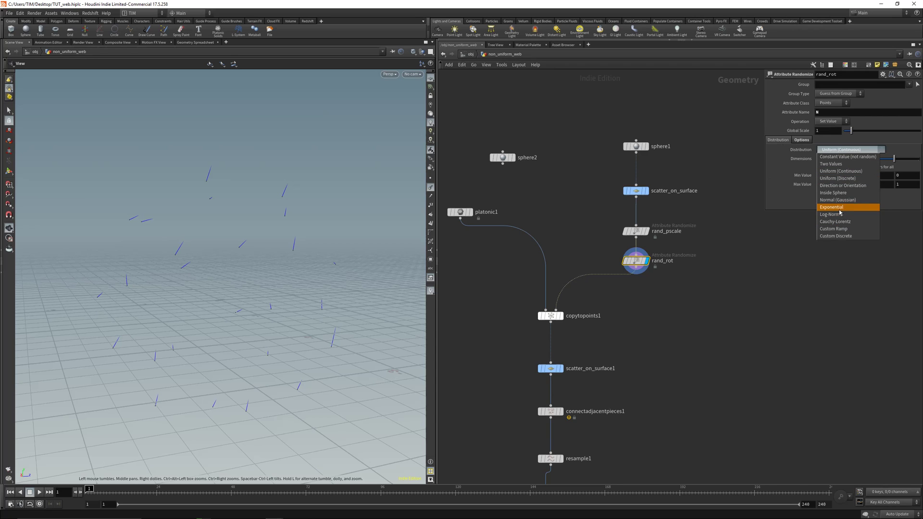
Step: Give rand_rot an Inside Sphere distribution with Global Seed 3.1 and view the rotated icosahedra
{"action": "left_click", "coordinate": [833, 192]}
{"action": "left_click_drag", "start_coordinate": [365, 282], "coordinate": [291, 301]}
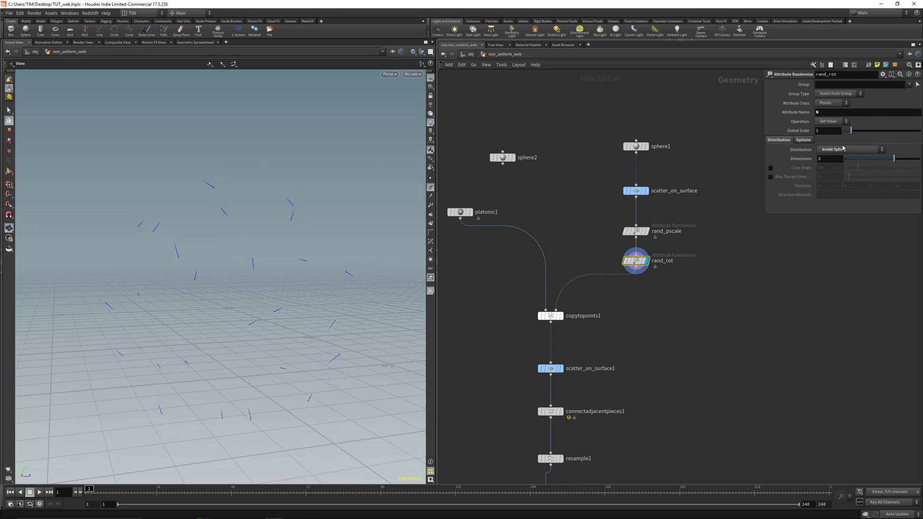
{"action": "left_click", "coordinate": [808, 141]}
{"action": "left_click", "coordinate": [868, 168]}
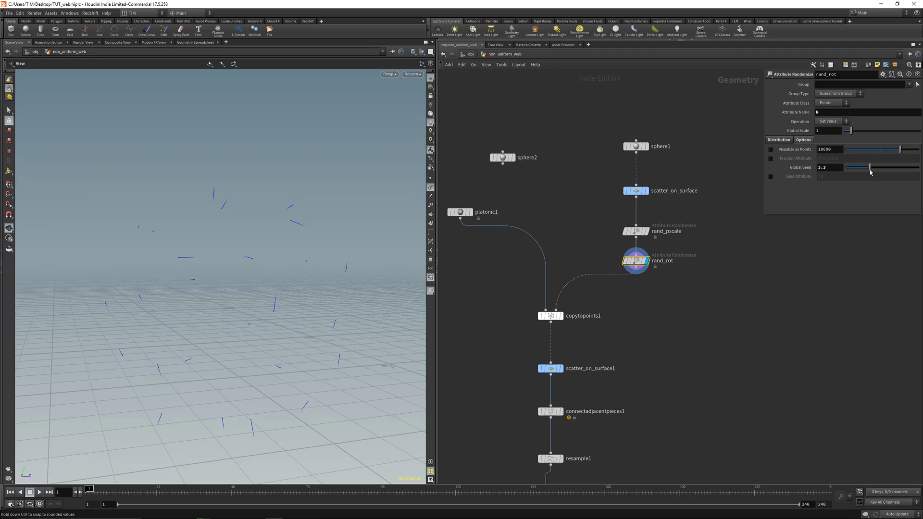
{"action": "left_click", "coordinate": [561, 316]}
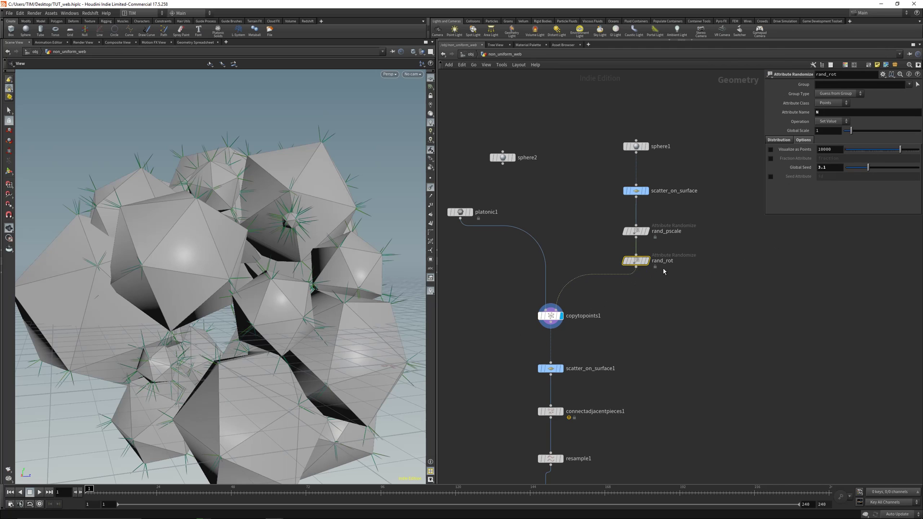
{"action": "left_click_drag", "start_coordinate": [408, 211], "coordinate": [308, 238]}
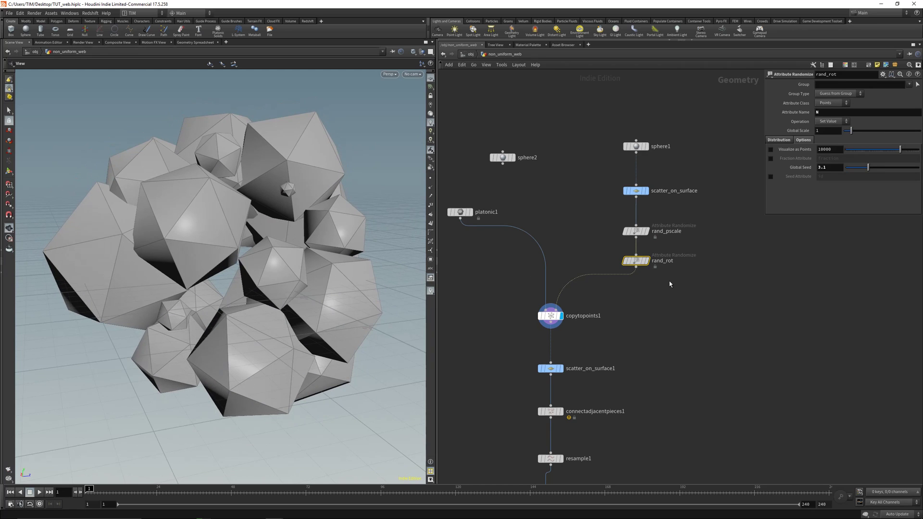
Step: Bypass rand_rot, display the final OUT_WEB output and save the scene
{"action": "key", "text": "q"}
{"action": "scroll", "coordinate": [669, 284], "scroll_direction": "down", "scroll_amount": 5}
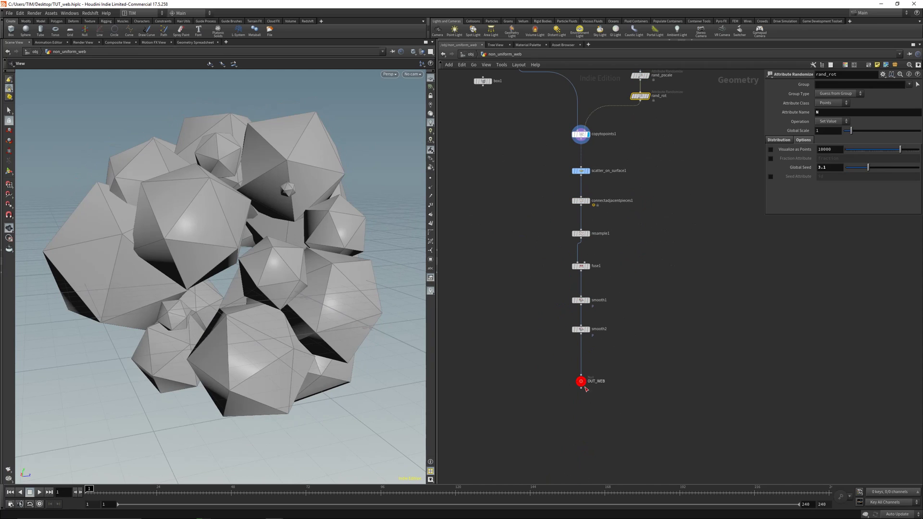
{"action": "left_click", "coordinate": [583, 382]}
{"action": "left_click_drag", "start_coordinate": [273, 272], "coordinate": [208, 262]}
{"action": "key", "text": "ctrl+s"}
Step: Switch the viewport background to the Dark colour scheme and return to /obj
{"action": "key", "text": "d"}
{"action": "left_click", "coordinate": [346, 194]}
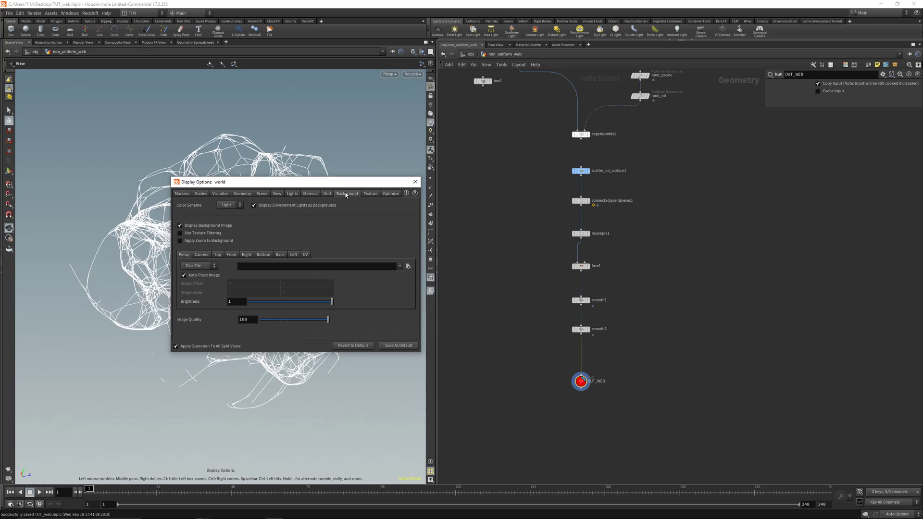
{"action": "left_click", "coordinate": [234, 205]}
{"action": "left_click", "coordinate": [227, 217]}
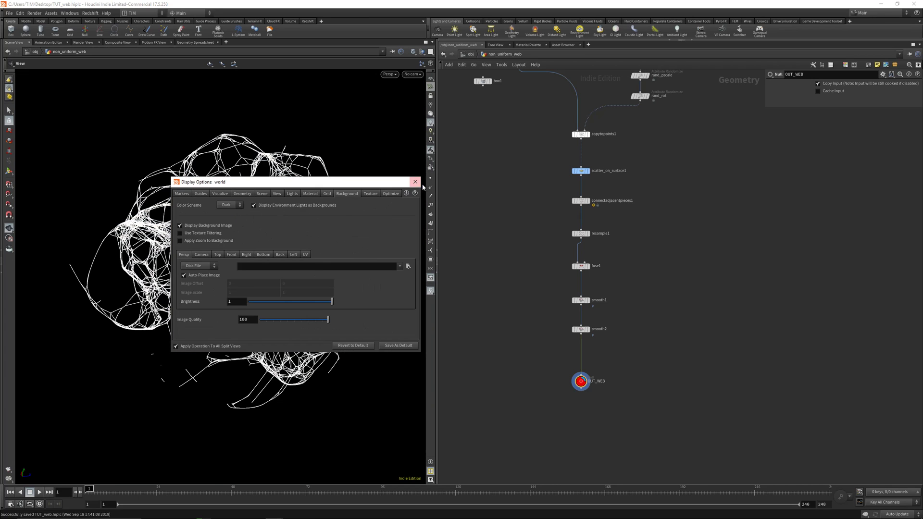
{"action": "left_click", "coordinate": [415, 182]}
{"action": "left_click_drag", "start_coordinate": [336, 217], "coordinate": [216, 240]}
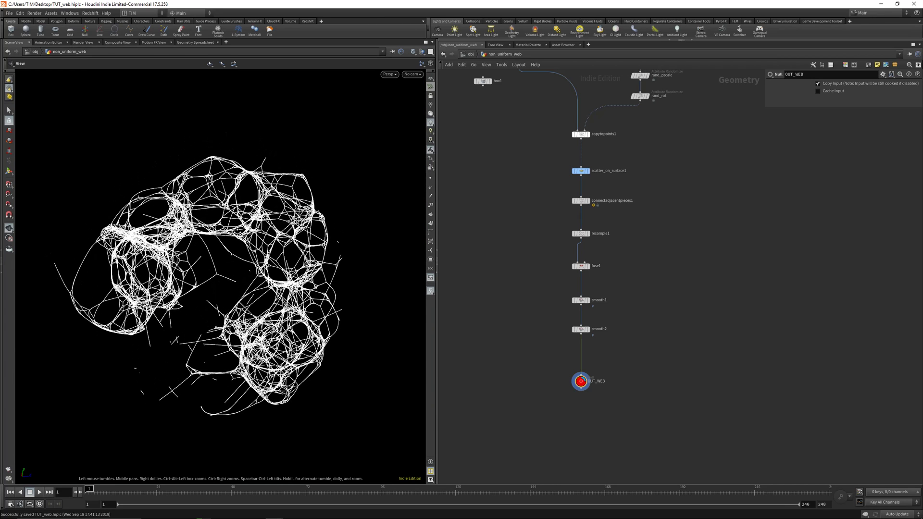
{"action": "left_click", "coordinate": [471, 56]}
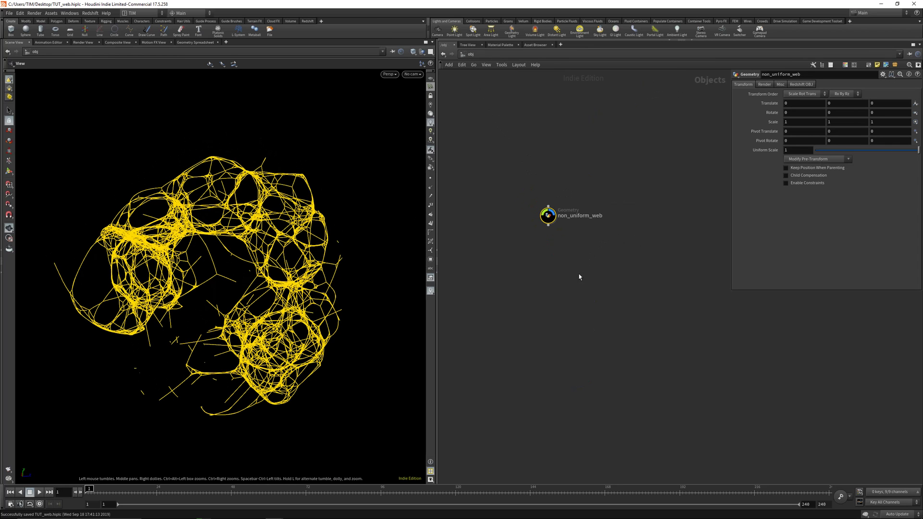
Step: Add a Redshift dome light, rslightdome1, at the object level
{"action": "key", "text": "Tab"}
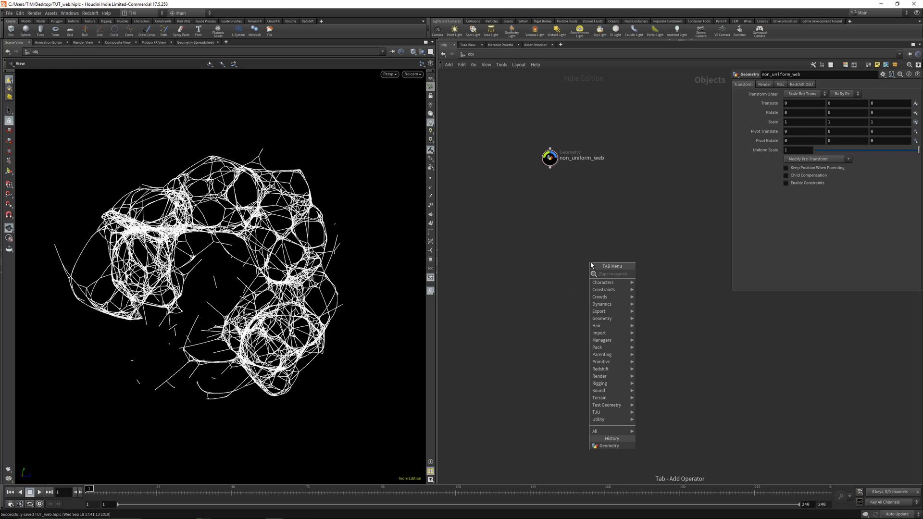
{"action": "type", "text": "ri"}
{"action": "key", "text": "Escape"}
{"action": "key", "text": "Tab"}
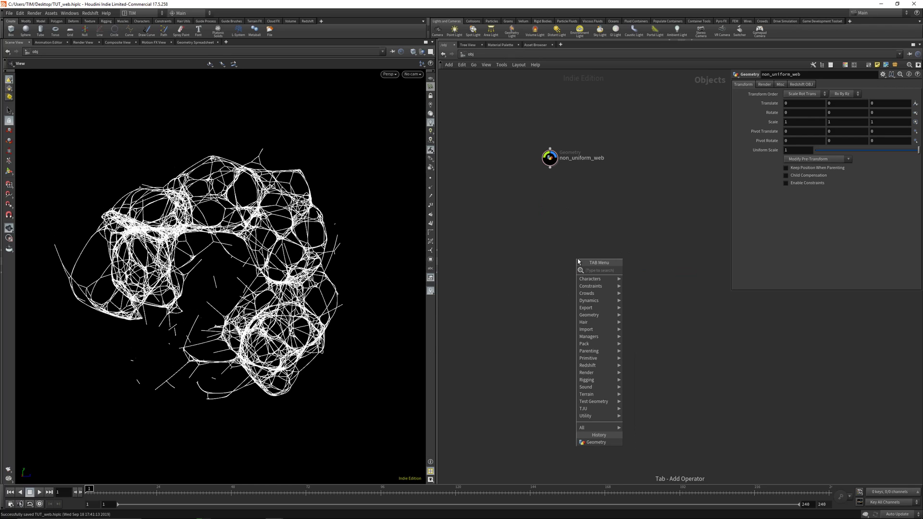
{"action": "type", "text": "rs"}
{"action": "left_click", "coordinate": [644, 277]}
{"action": "left_click", "coordinate": [635, 304]}
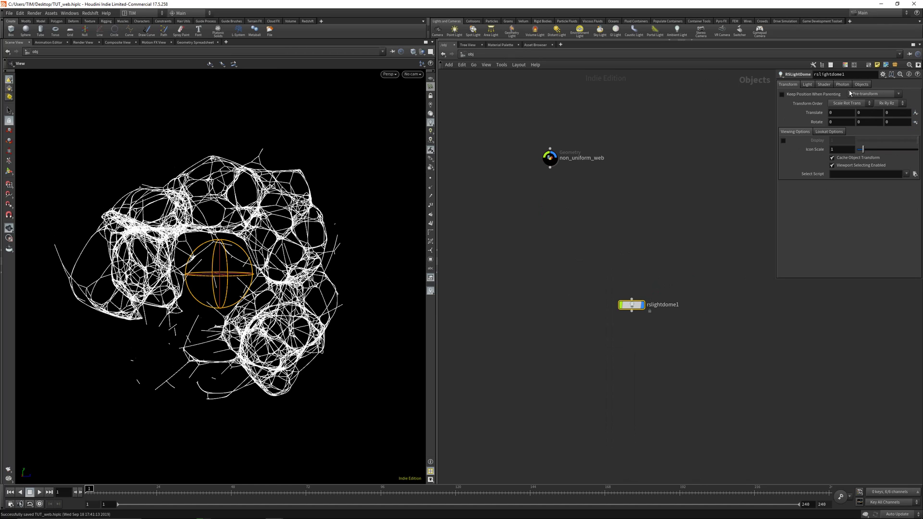
{"action": "left_click", "coordinate": [808, 84]}
Step: Load an .exr from the 07_Pro Studios Metal HDRI folder as the Dome Map
{"action": "left_click", "coordinate": [915, 111]}
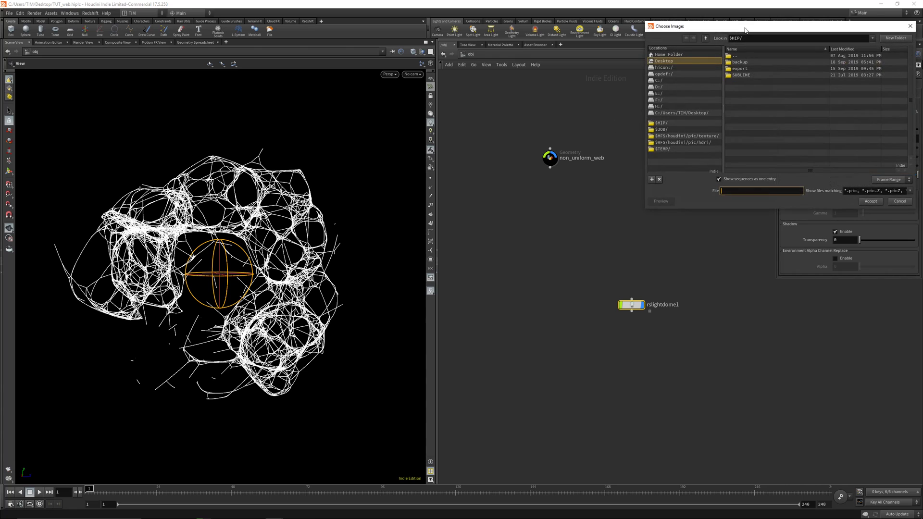
{"action": "left_click", "coordinate": [381, 195]}
{"action": "double_click", "coordinate": [476, 197]}
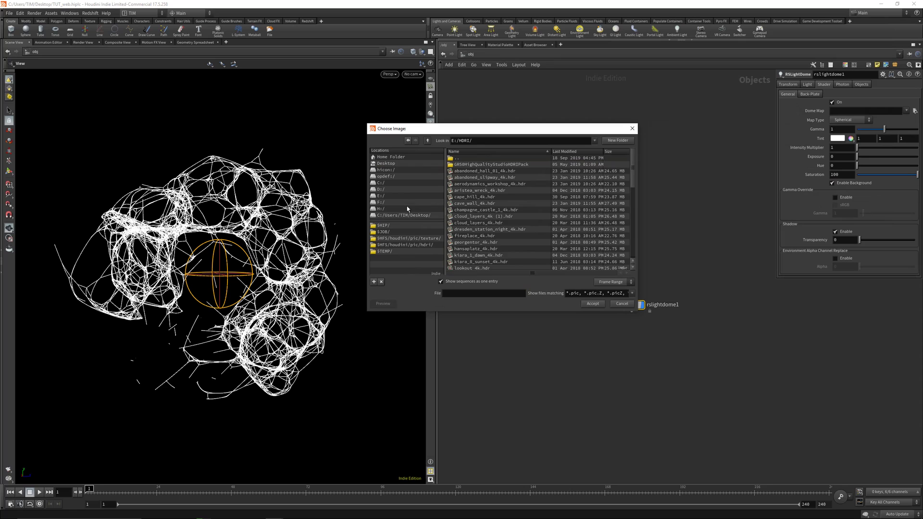
{"action": "left_click", "coordinate": [381, 202]}
{"action": "double_click", "coordinate": [494, 178]}
{"action": "double_click", "coordinate": [483, 164]}
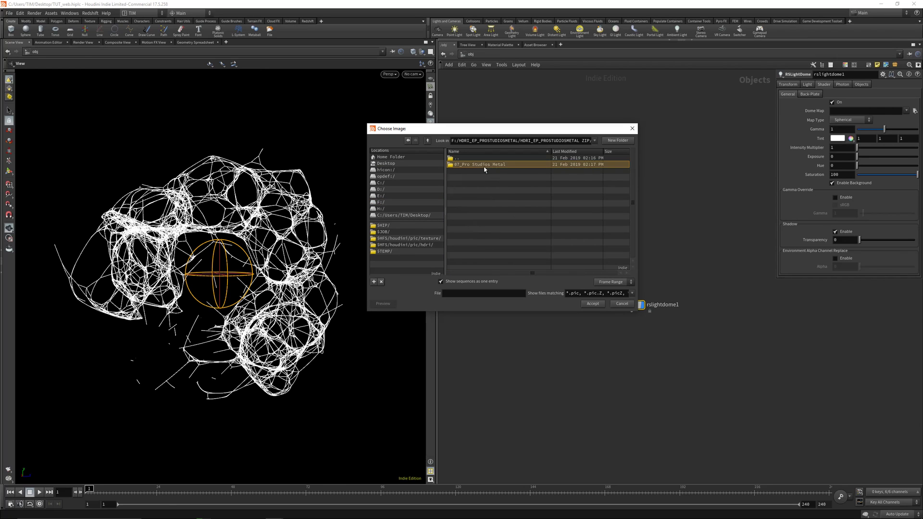
{"action": "double_click", "coordinate": [484, 165]}
{"action": "left_click", "coordinate": [450, 279]}
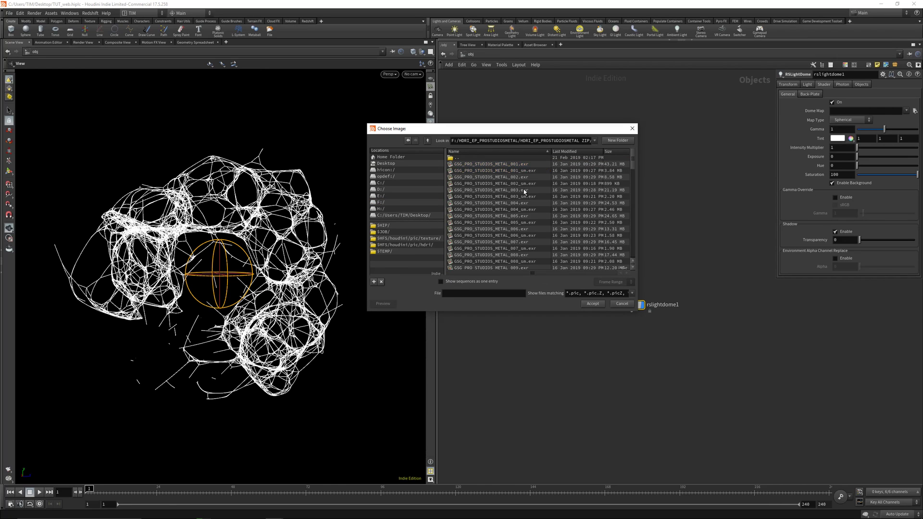
{"action": "double_click", "coordinate": [513, 174]}
{"action": "left_click_drag", "start_coordinate": [606, 352], "coordinate": [548, 377]}
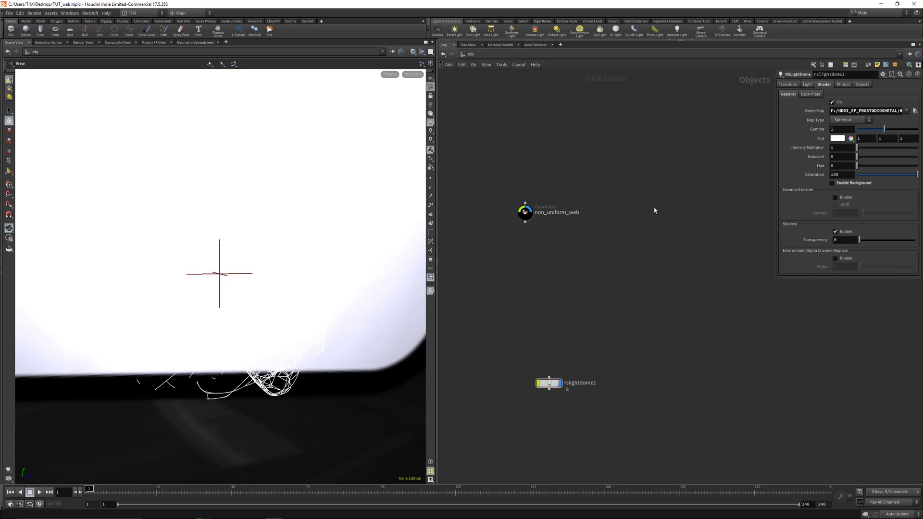
{"action": "left_click_drag", "start_coordinate": [256, 252], "coordinate": [207, 240]}
Step: Save, create camera cam1 from the current view, and show its View settings
{"action": "key", "text": "ctrl+s"}
{"action": "left_click", "coordinate": [412, 74]}
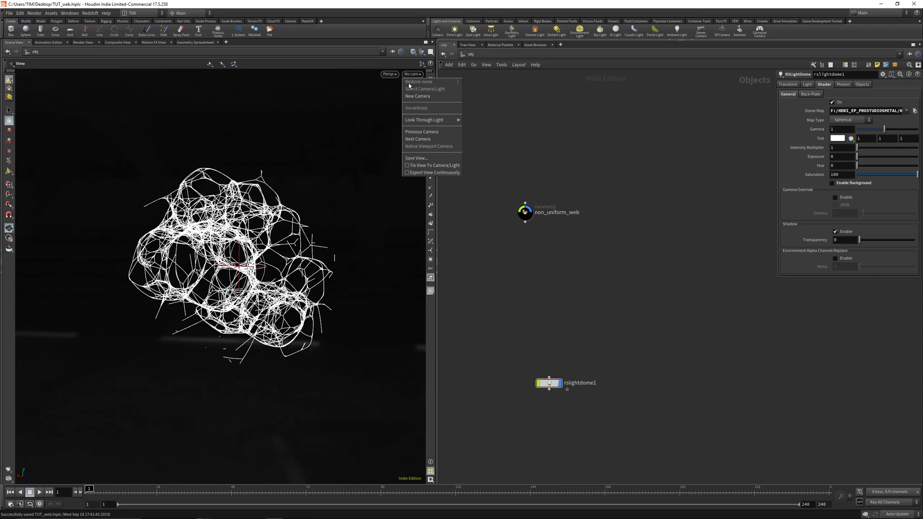
{"action": "left_click", "coordinate": [417, 96]}
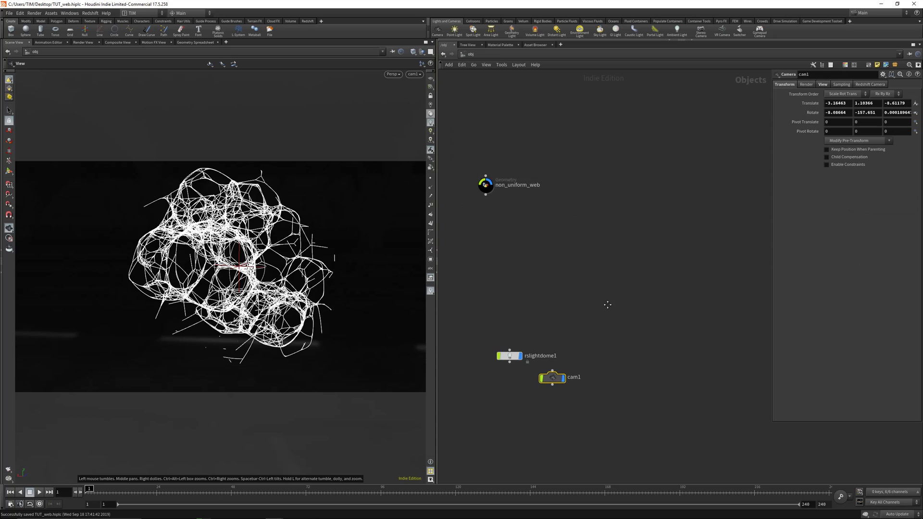
{"action": "left_click", "coordinate": [823, 85]}
{"action": "middle_click_drag", "start_coordinate": [602, 126], "coordinate": [655, 181]}
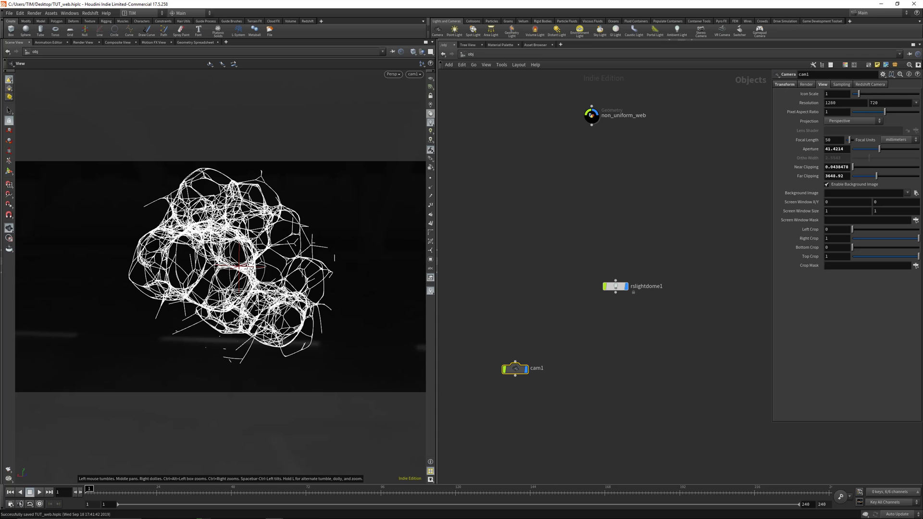
{"action": "left_click", "coordinate": [222, 512]}
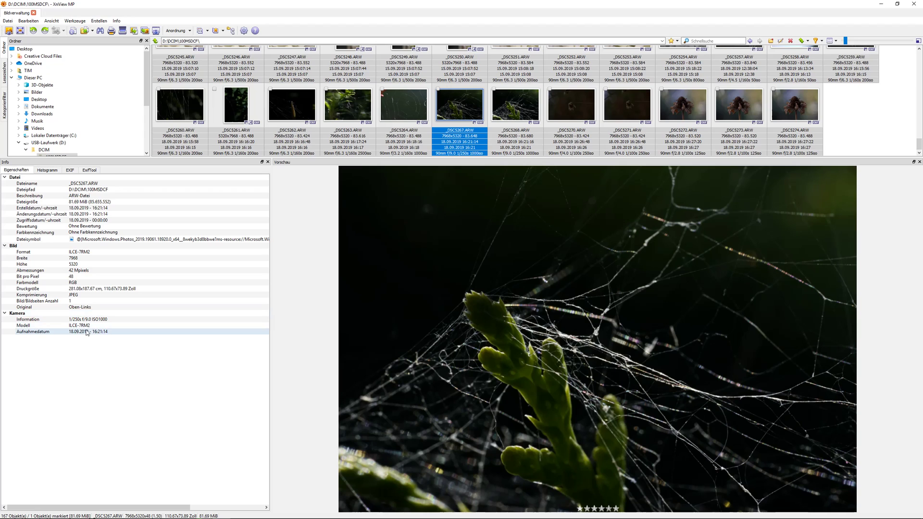
Step: Review EXIF, histogram and properties of web photos _DSC5264–_DSC5268, noting the 90 mm lens
{"action": "left_click", "coordinate": [71, 170]}
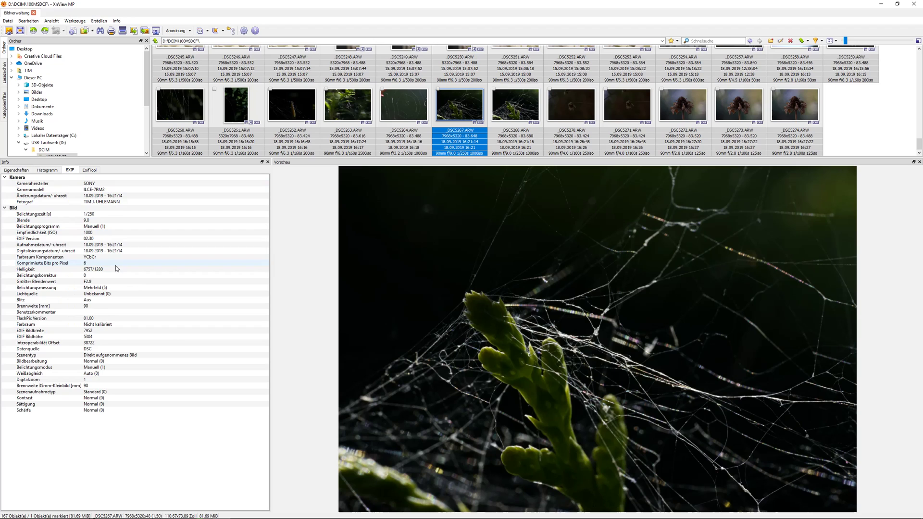
{"action": "left_click", "coordinate": [57, 172]}
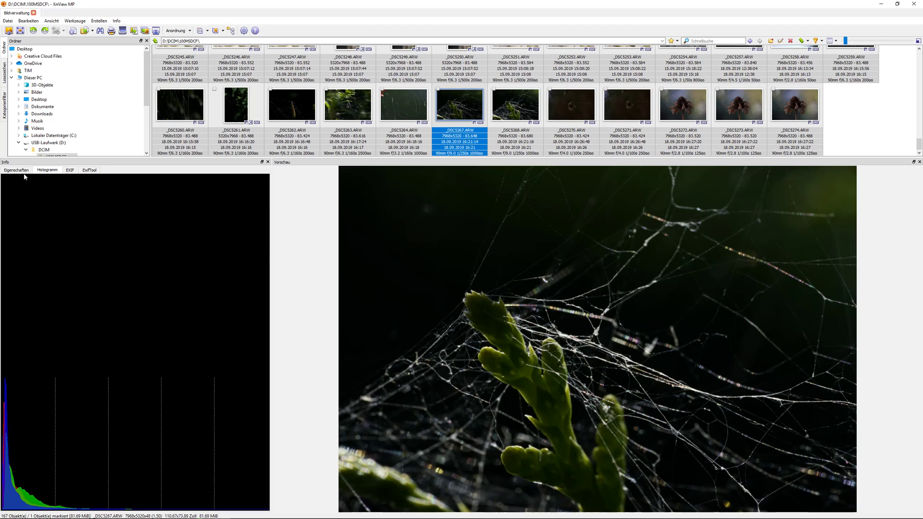
{"action": "left_click", "coordinate": [32, 172]}
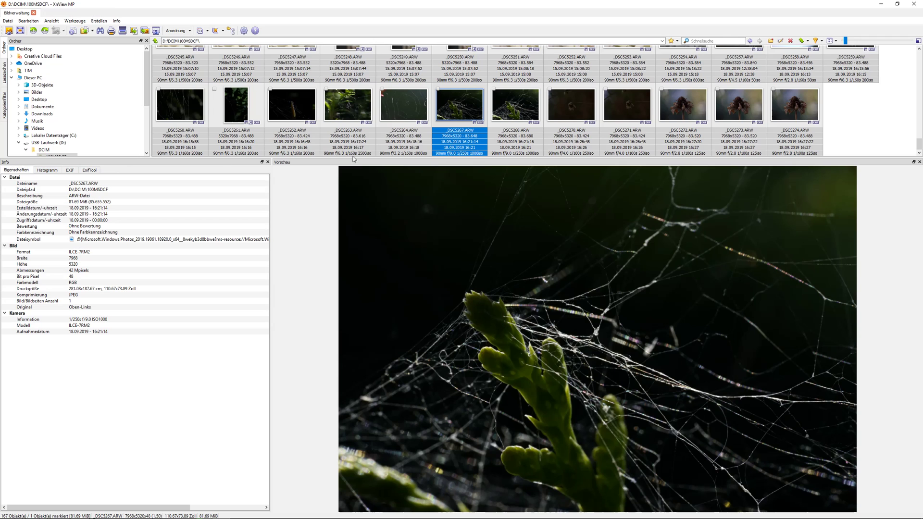
{"action": "left_click", "coordinate": [404, 113]}
{"action": "left_click", "coordinate": [460, 118]}
{"action": "left_click", "coordinate": [516, 122]}
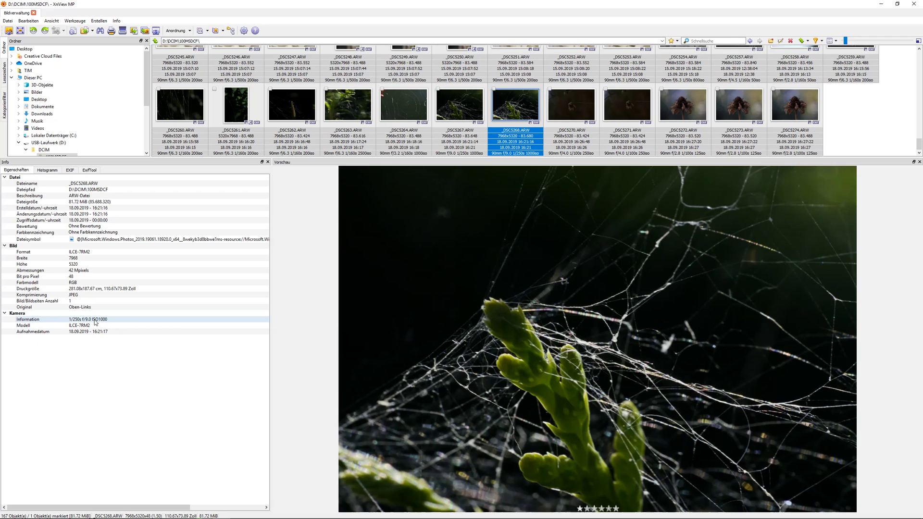
{"action": "left_click", "coordinate": [919, 3]}
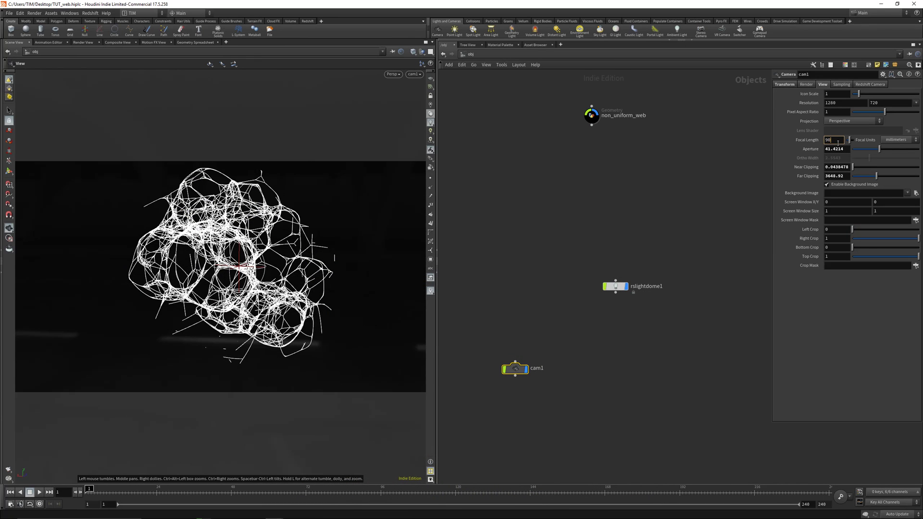
Step: Confirm cam1's 90 mm focal length, frame a web close-up, save, and unlock the camera
{"action": "key", "text": "Return"}
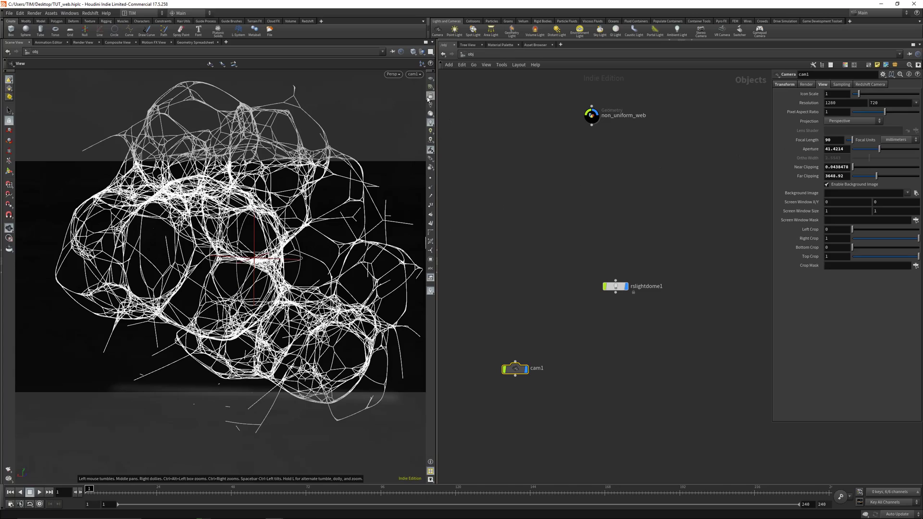
{"action": "left_click_drag", "start_coordinate": [308, 202], "coordinate": [299, 244]}
{"action": "key", "text": "ctrl+s"}
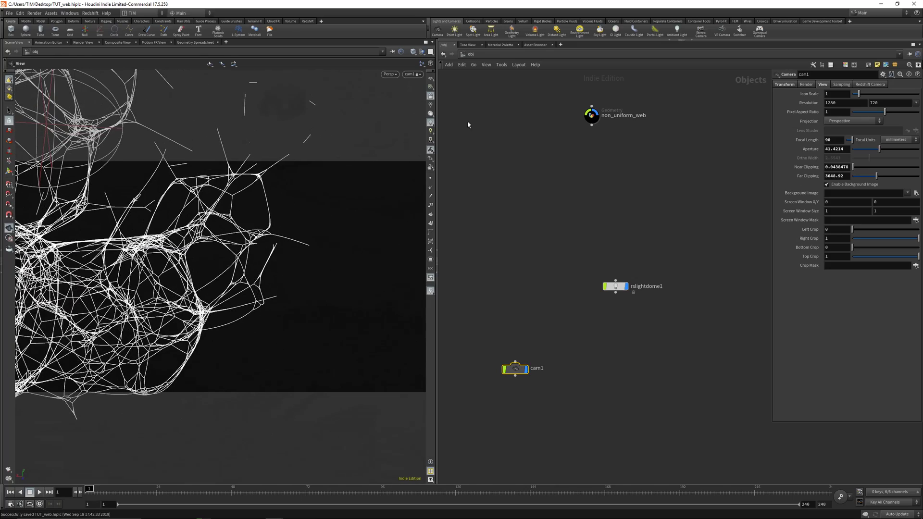
{"action": "left_click", "coordinate": [430, 97]}
{"action": "left_click_drag", "start_coordinate": [446, 293], "coordinate": [542, 436]}
{"action": "left_click", "coordinate": [916, 103]}
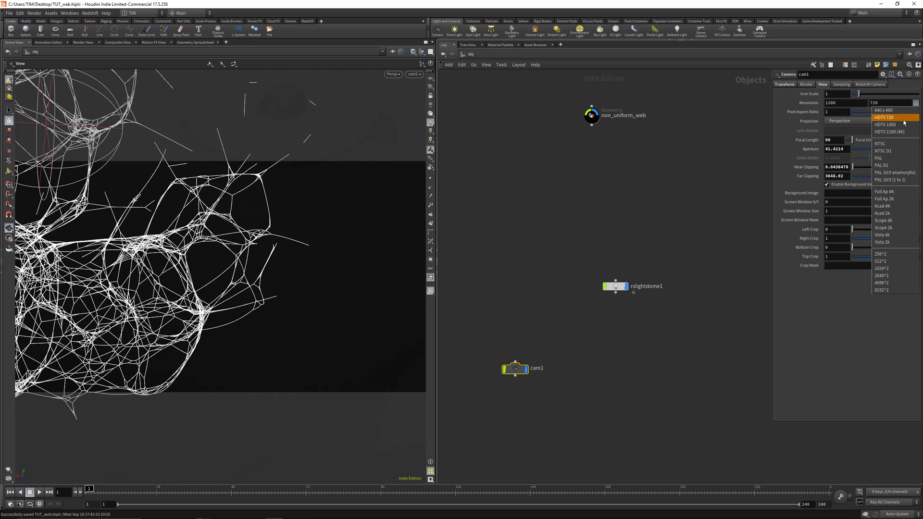
{"action": "left_click", "coordinate": [900, 129]}
Step: Paste cam1's Focus Distance (5) as a relative reference into Redshift DOF Focus Distance, and save
{"action": "left_click", "coordinate": [849, 85]}
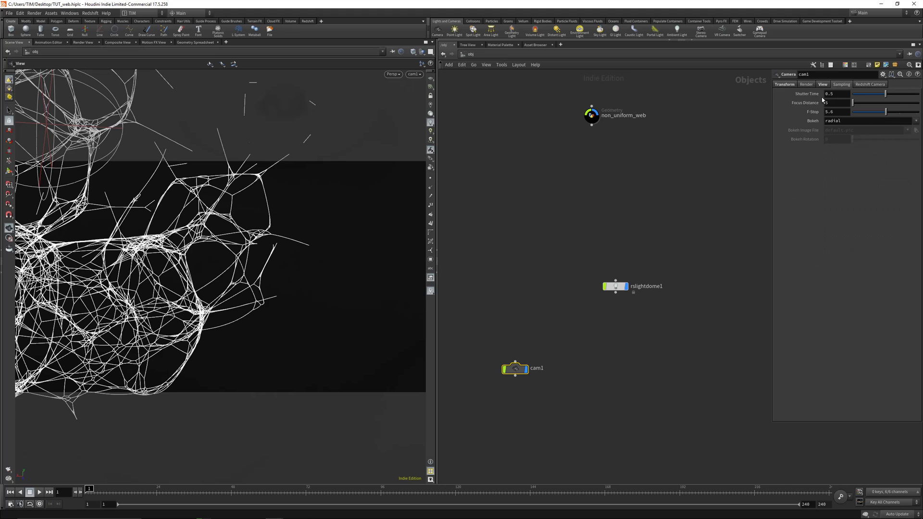
{"action": "right_click", "coordinate": [798, 105]}
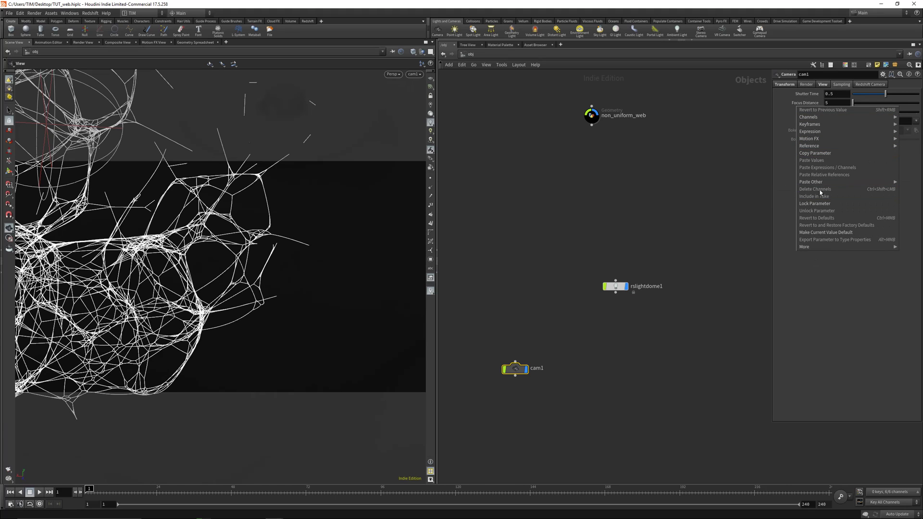
{"action": "left_click", "coordinate": [815, 152]}
{"action": "left_click", "coordinate": [870, 84]}
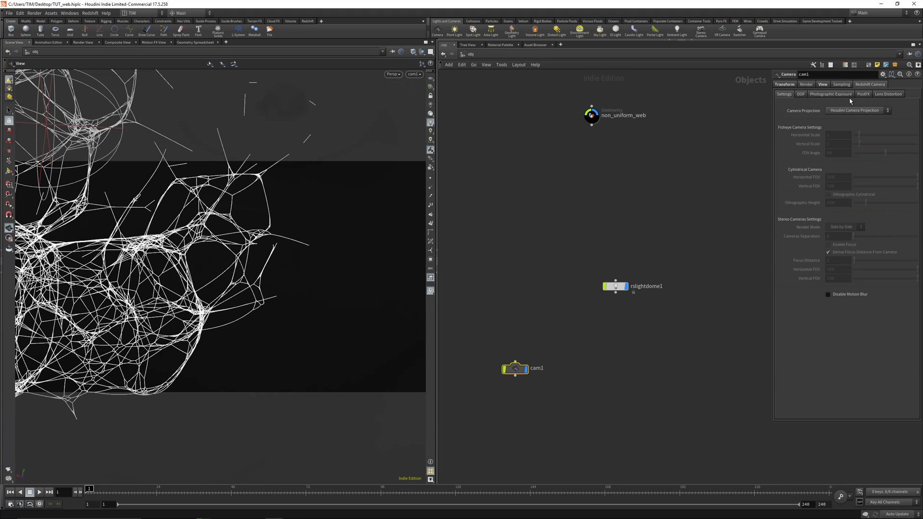
{"action": "left_click", "coordinate": [799, 95]}
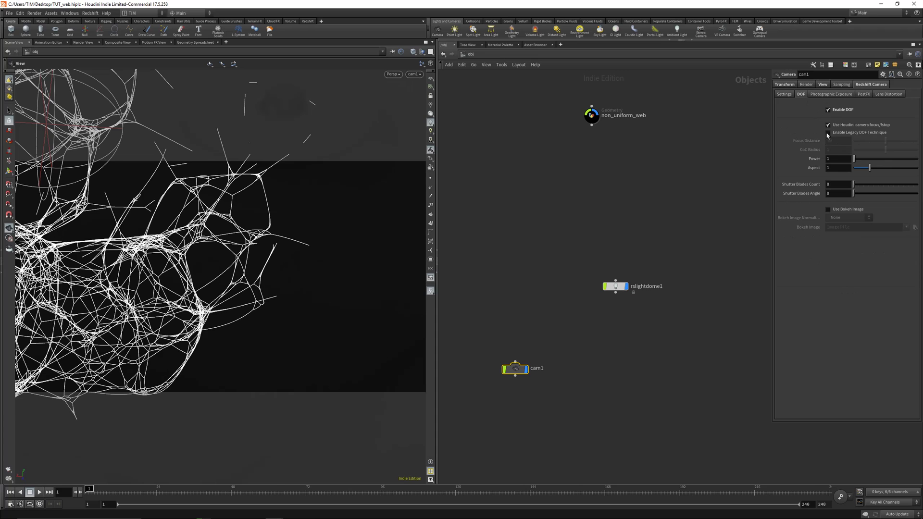
{"action": "left_click", "coordinate": [828, 125]}
{"action": "right_click", "coordinate": [813, 143]}
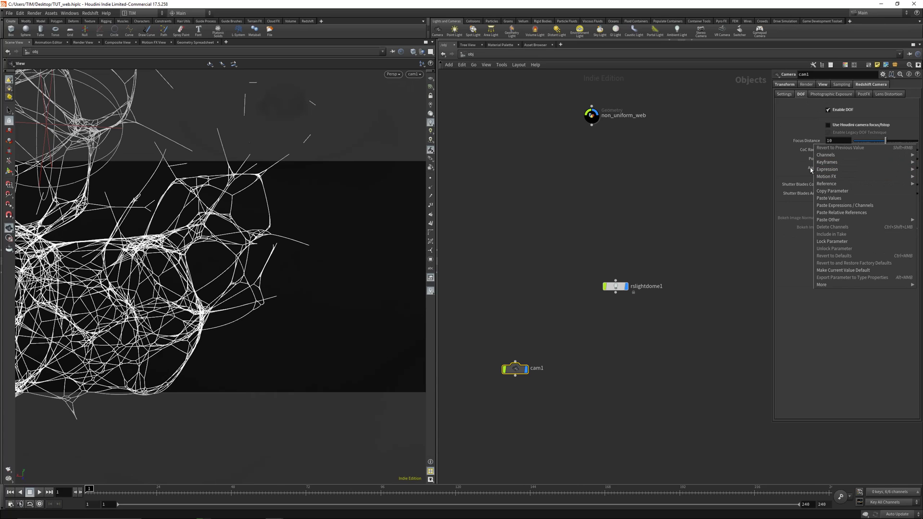
{"action": "mouse_move", "coordinate": [827, 221]}
{"action": "left_click", "coordinate": [834, 213]}
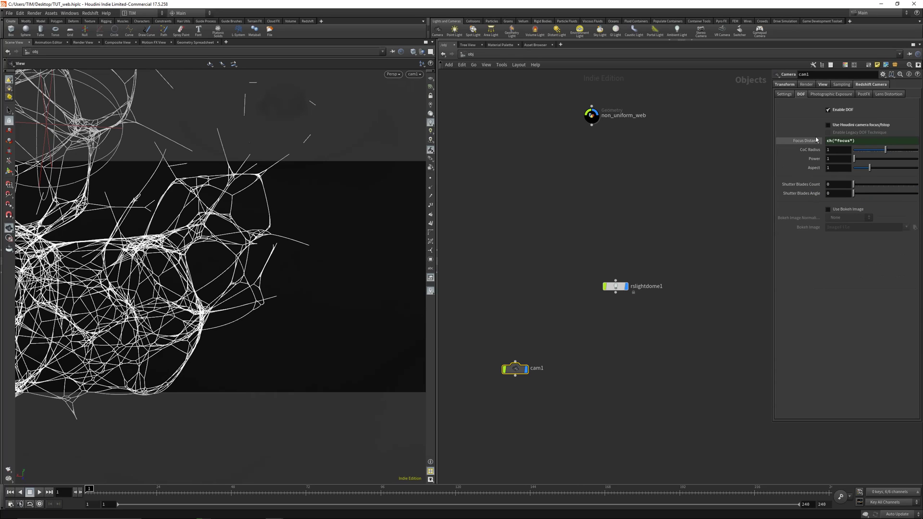
{"action": "key", "text": "ctrl+s"}
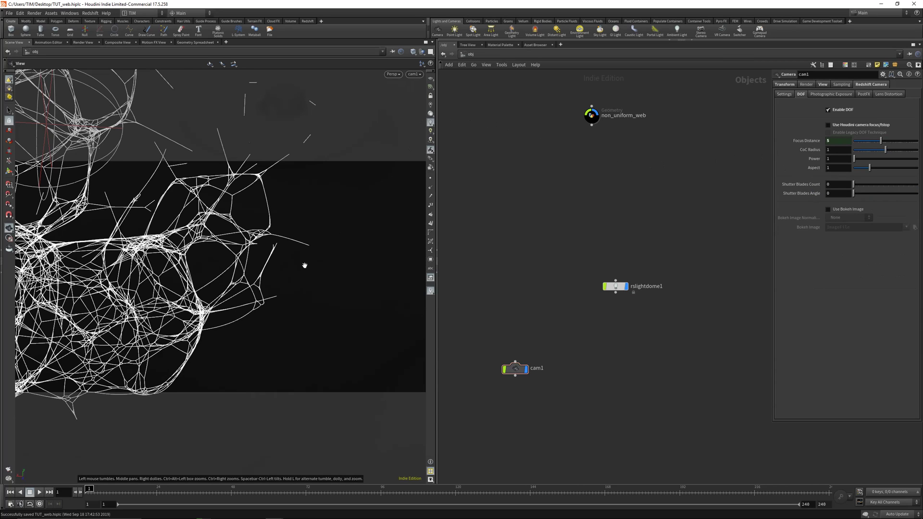
Step: Drag cam1's focus handle onto the web, bringing the focus distance to about 5.33
{"action": "left_click_drag", "start_coordinate": [229, 188], "coordinate": [187, 207]}
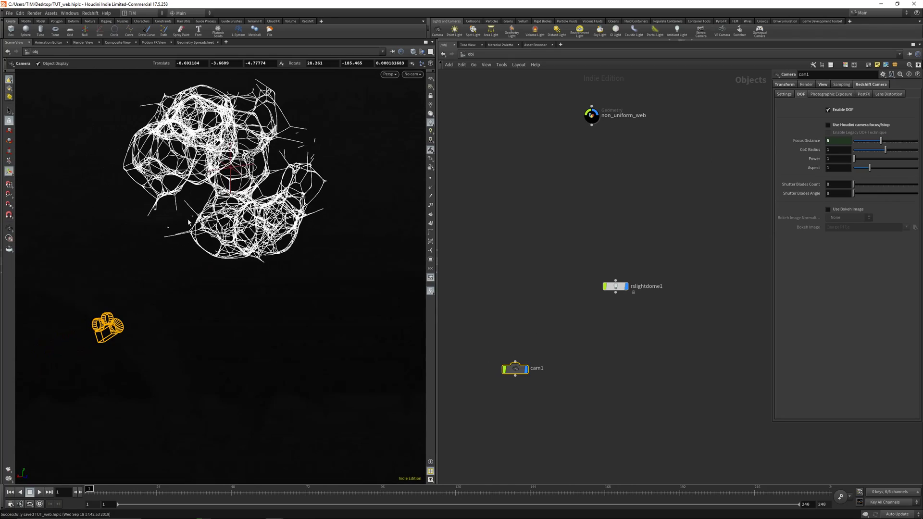
{"action": "left_click_drag", "start_coordinate": [202, 288], "coordinate": [289, 267]}
{"action": "key", "text": "Return"}
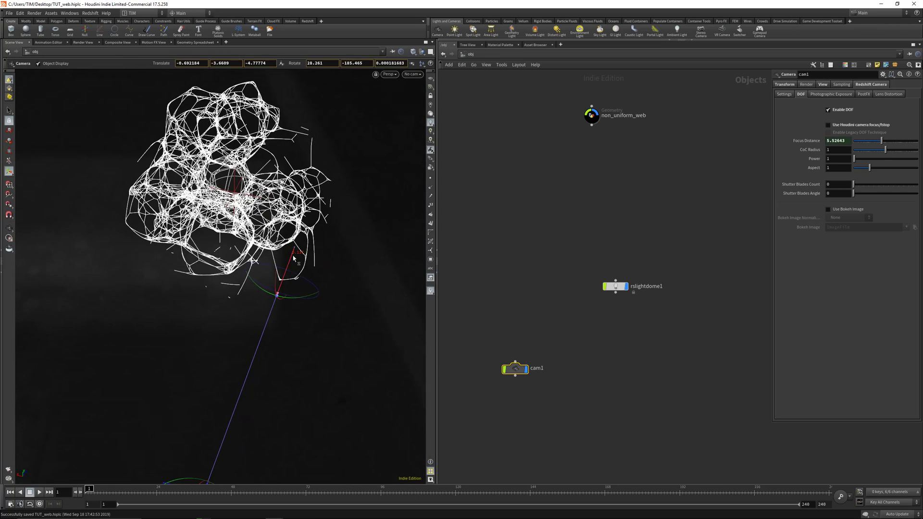
{"action": "left_click_drag", "start_coordinate": [275, 302], "coordinate": [279, 275]}
Step: Fine-tune the focus distance, then add a red SHOP Network named REDSHIFT
{"action": "middle_click_drag", "start_coordinate": [712, 255], "coordinate": [644, 247]}
{"action": "key", "text": "Tab"}
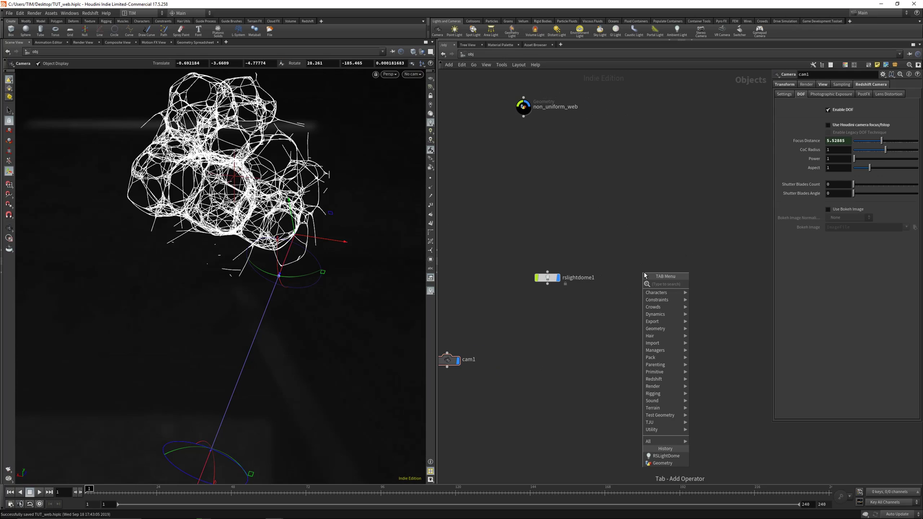
{"action": "type", "text": "shop"}
{"action": "key", "text": "Return"}
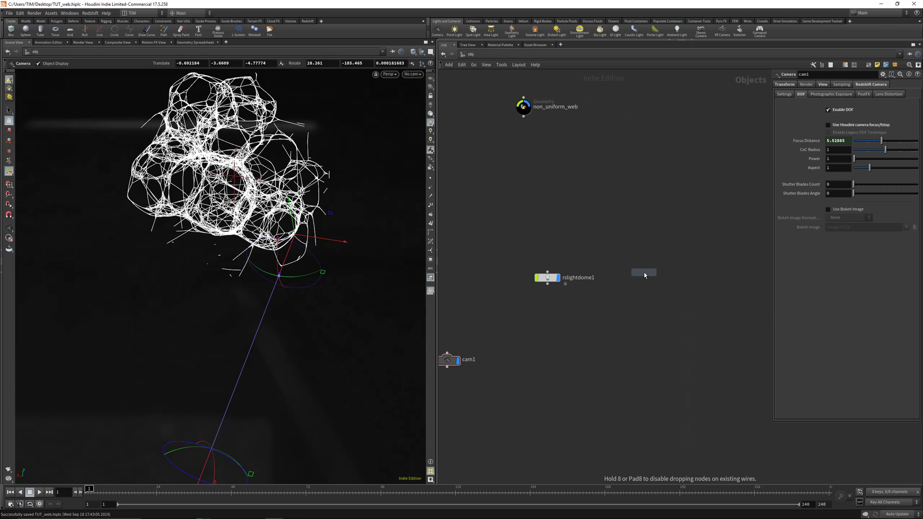
{"action": "left_click", "coordinate": [644, 272]}
{"action": "double_click", "coordinate": [661, 272]}
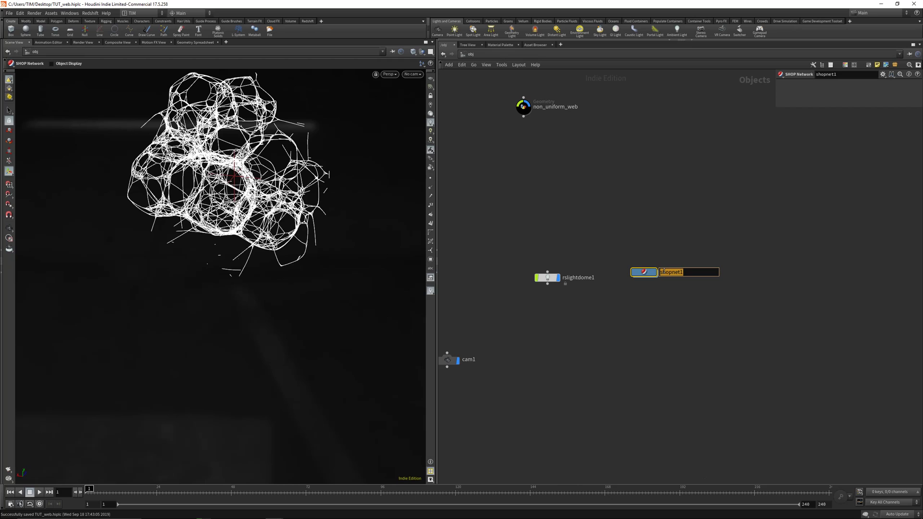
{"action": "type", "text": "REDSHIFT"}
{"action": "key", "text": "Return"}
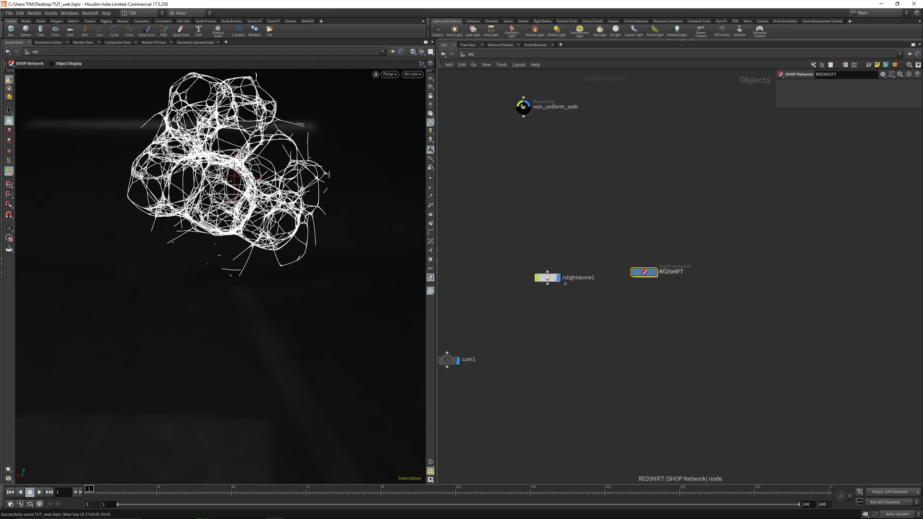
{"action": "key", "text": "c"}
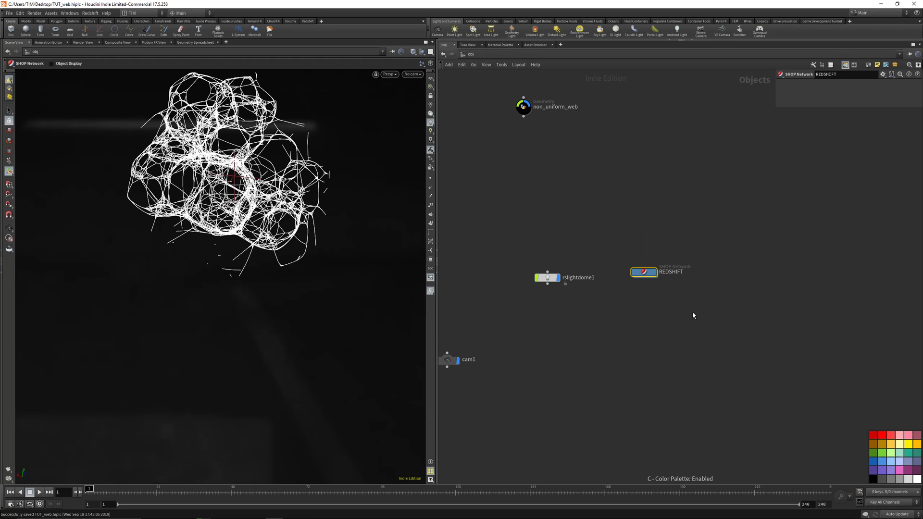
{"action": "left_click", "coordinate": [882, 435]}
{"action": "left_click_drag", "start_coordinate": [644, 272], "coordinate": [649, 315]}
Step: Add a ROP Network beside REDSHIFT, rename it OUT and colour it red
{"action": "scroll", "coordinate": [650, 316], "scroll_direction": "up", "scroll_amount": 2}
{"action": "key", "text": "Tab"}
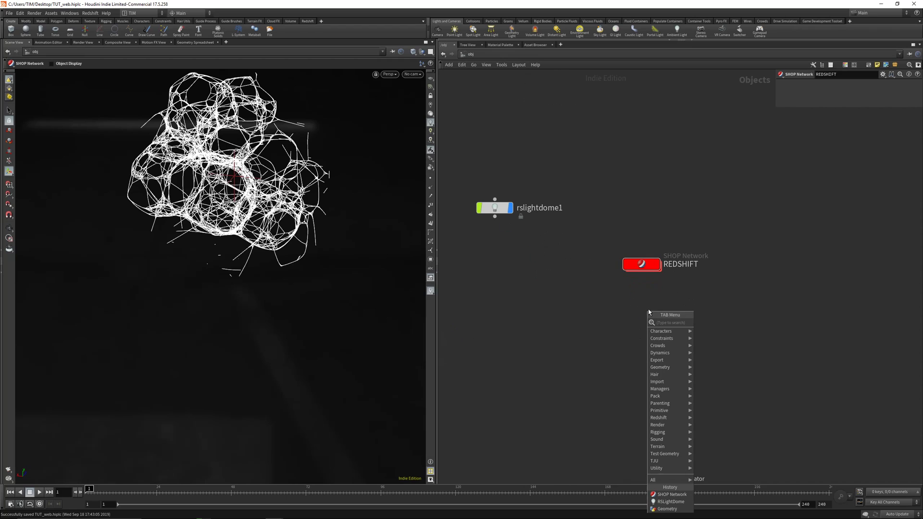
{"action": "type", "text": "r"}
{"action": "key", "text": "BackSpace"}
{"action": "key", "text": "BackSpace"}
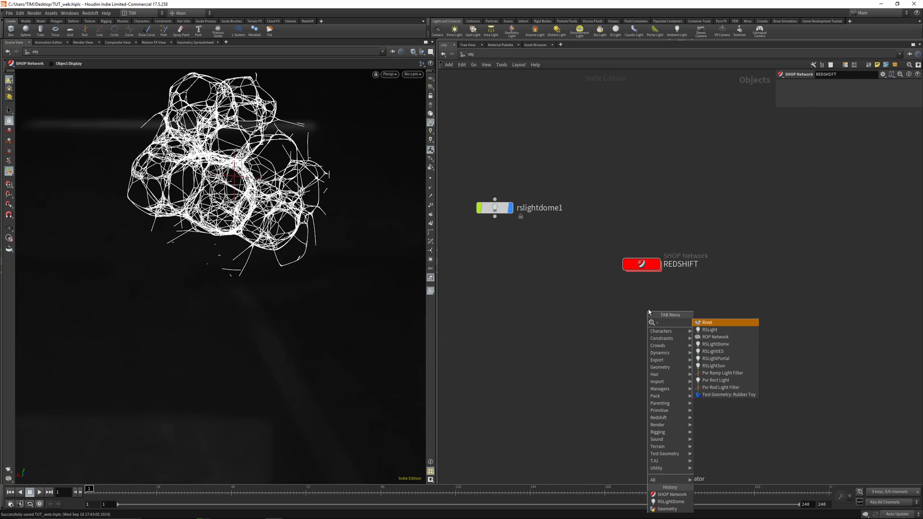
{"action": "key", "text": "Down"}
{"action": "key", "text": "Down"}
{"action": "key", "text": "Return"}
{"action": "left_click", "coordinate": [648, 310]}
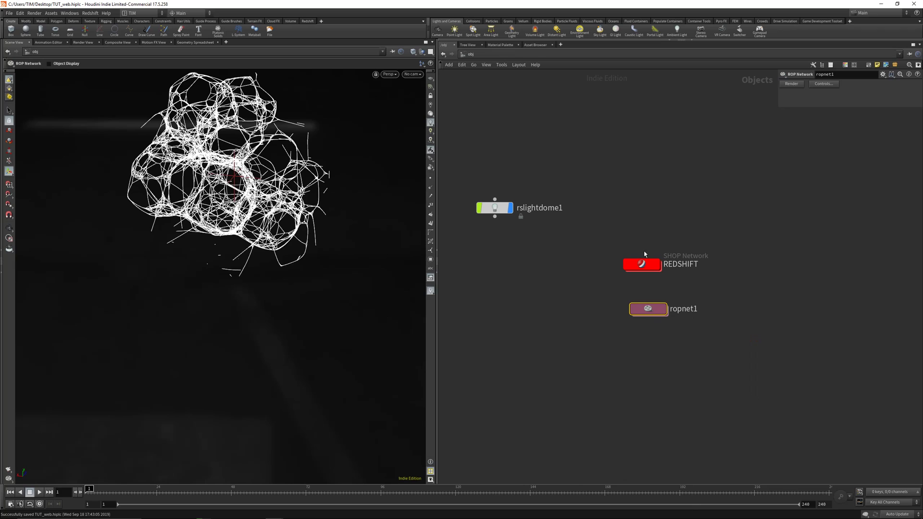
{"action": "left_click_drag", "start_coordinate": [649, 312], "coordinate": [642, 304]}
{"action": "double_click", "coordinate": [665, 305]}
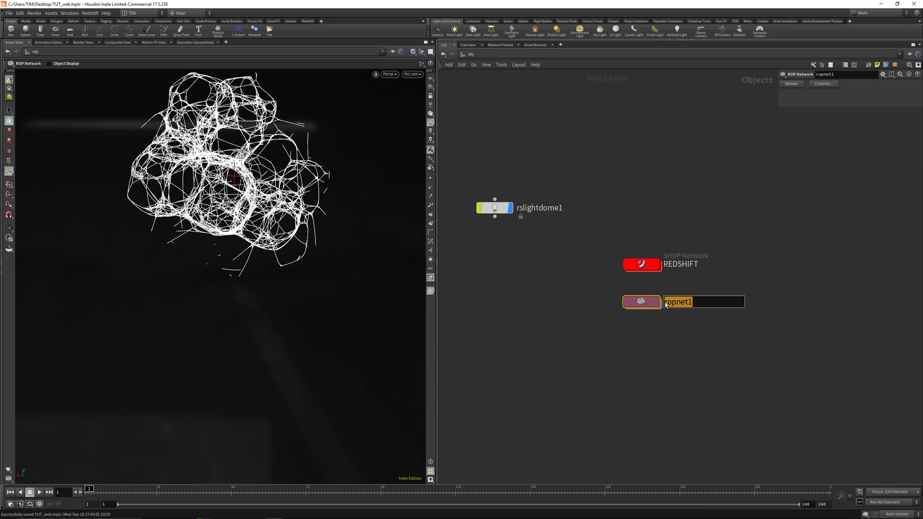
{"action": "type", "text": "OUT"}
{"action": "key", "text": "Return"}
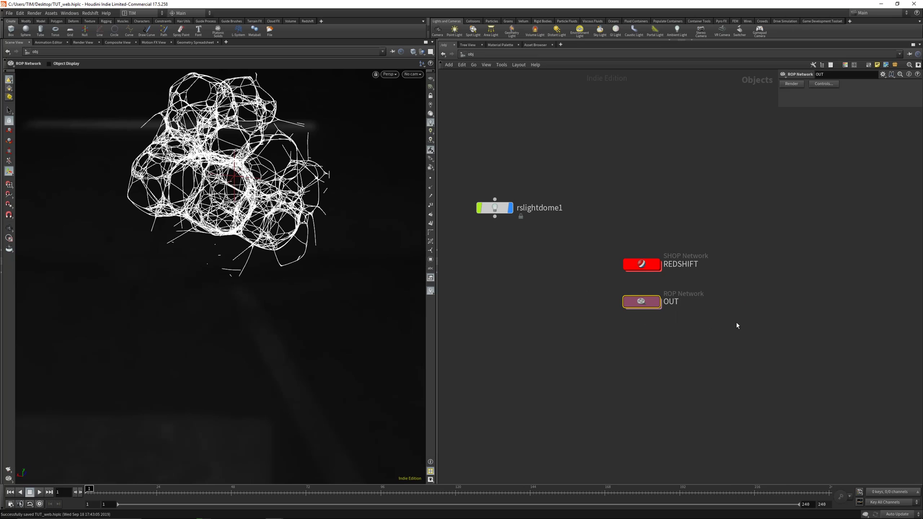
{"action": "key", "text": "c"}
{"action": "left_click", "coordinate": [883, 436]}
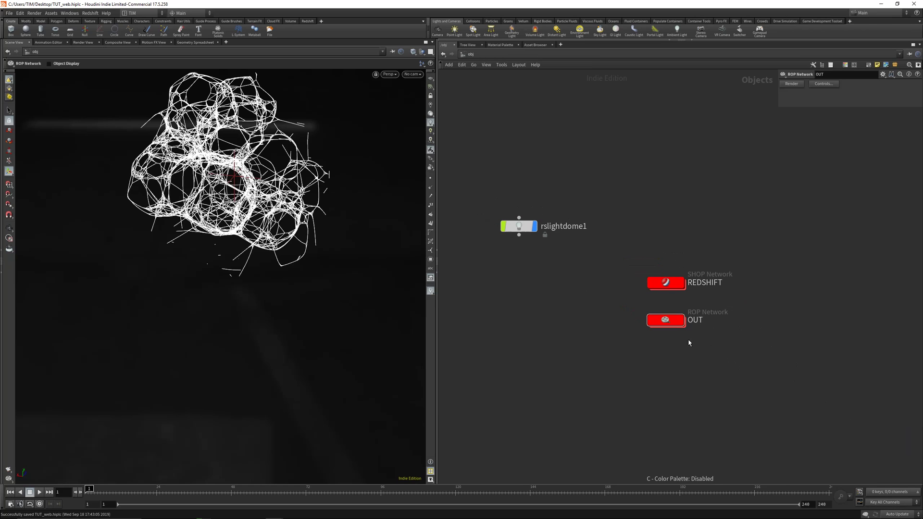
Step: Inside the OUT network, add a Redshift render node, Redshift_ROP1
{"action": "double_click", "coordinate": [663, 320]}
{"action": "key", "text": "Tab"}
{"action": "mouse_move", "coordinate": [665, 331]}
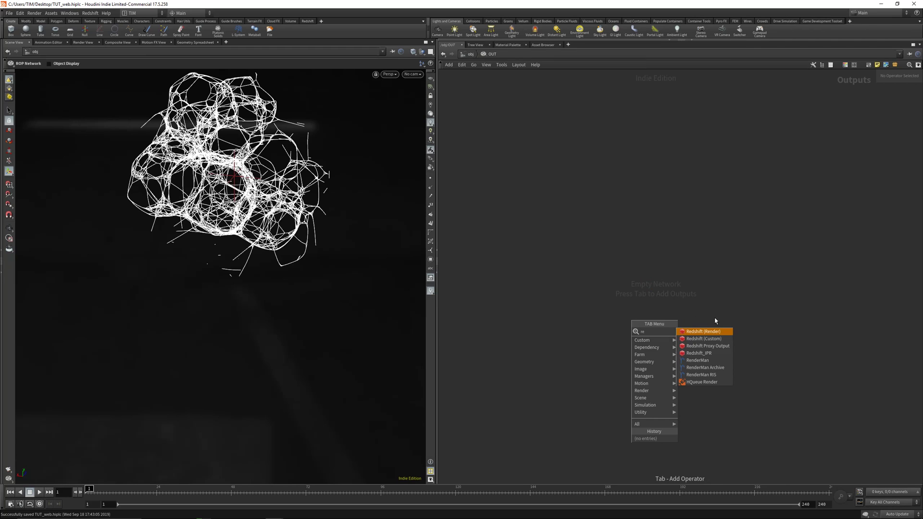
{"action": "left_click", "coordinate": [706, 331]}
{"action": "left_click", "coordinate": [609, 306]}
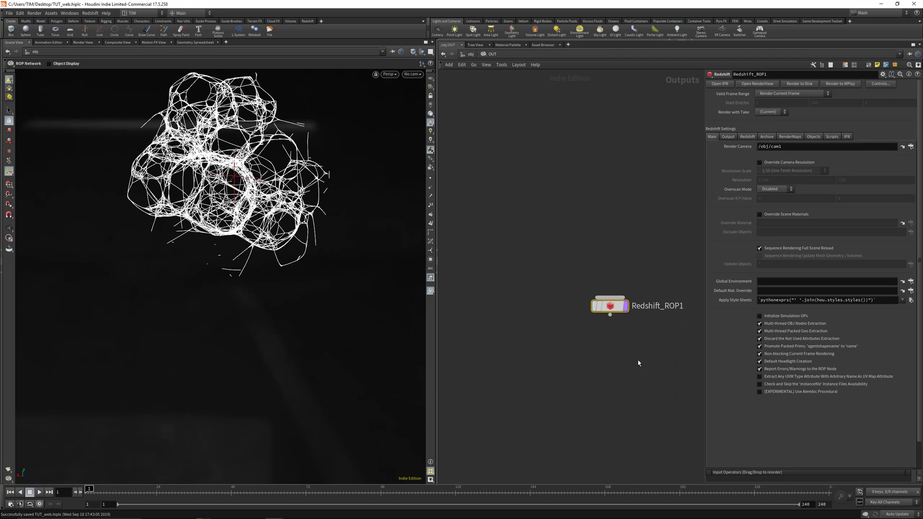
Step: Review Redshift_ROP1's Output, Main and Redshift tabs, then return to /obj
{"action": "left_click", "coordinate": [729, 137]}
{"action": "left_click", "coordinate": [717, 138]}
{"action": "left_click", "coordinate": [747, 137]}
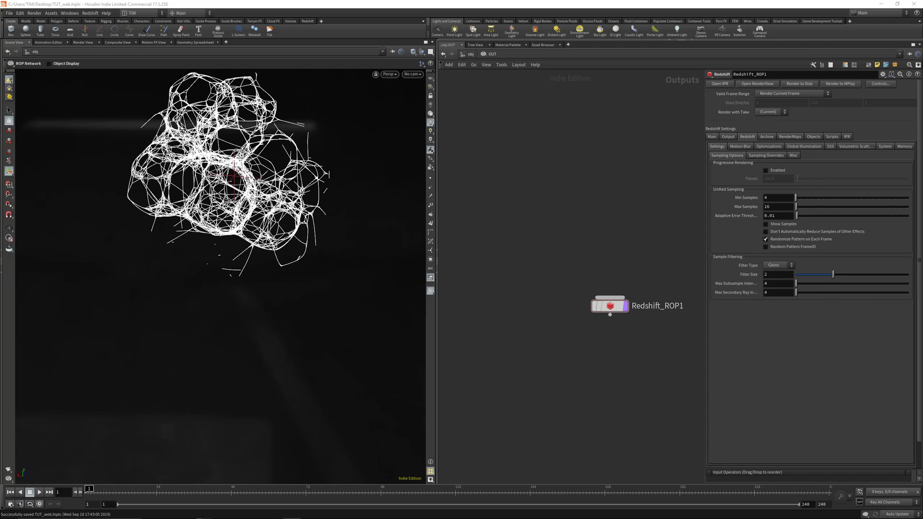
{"action": "left_click", "coordinate": [469, 54]}
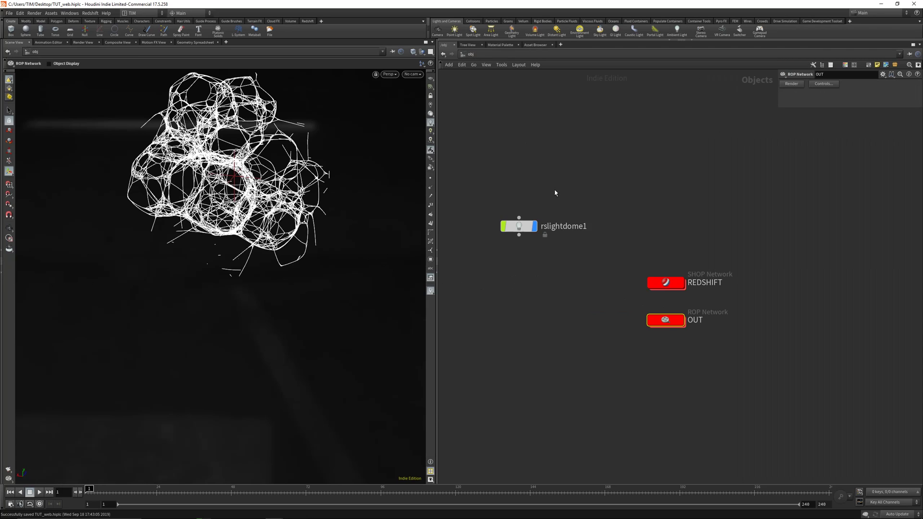
Step: Inside REDSHIFT, create a Redshift Network named MAT_WEB and go back up
{"action": "double_click", "coordinate": [639, 279]}
{"action": "key", "text": "Tab"}
{"action": "type", "text": "re"}
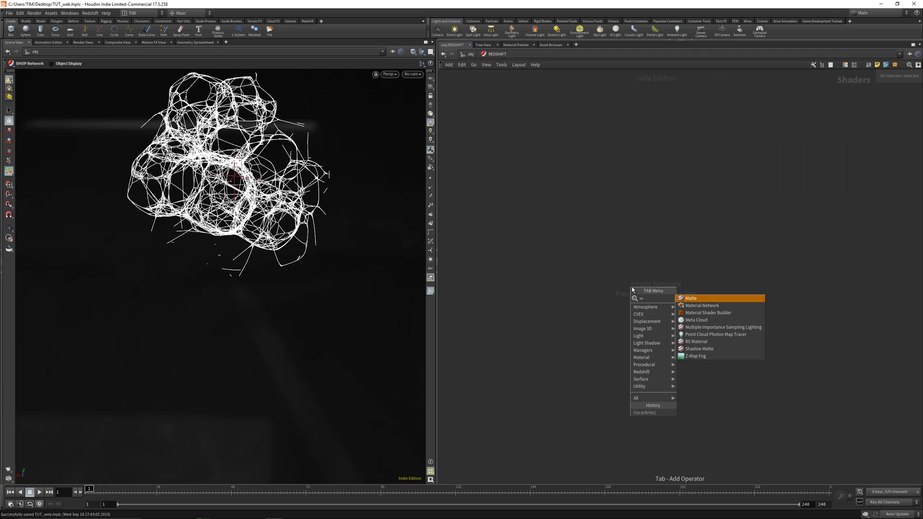
{"action": "left_click", "coordinate": [663, 282]}
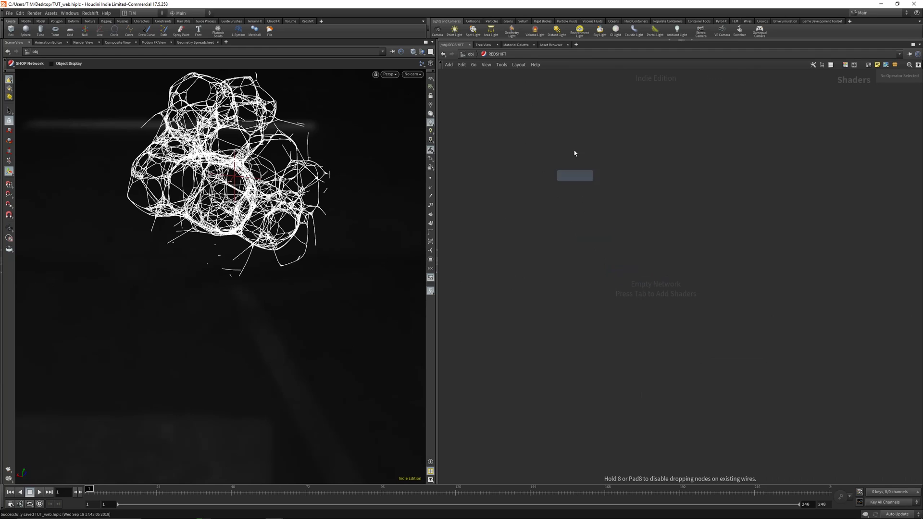
{"action": "left_click", "coordinate": [595, 306]}
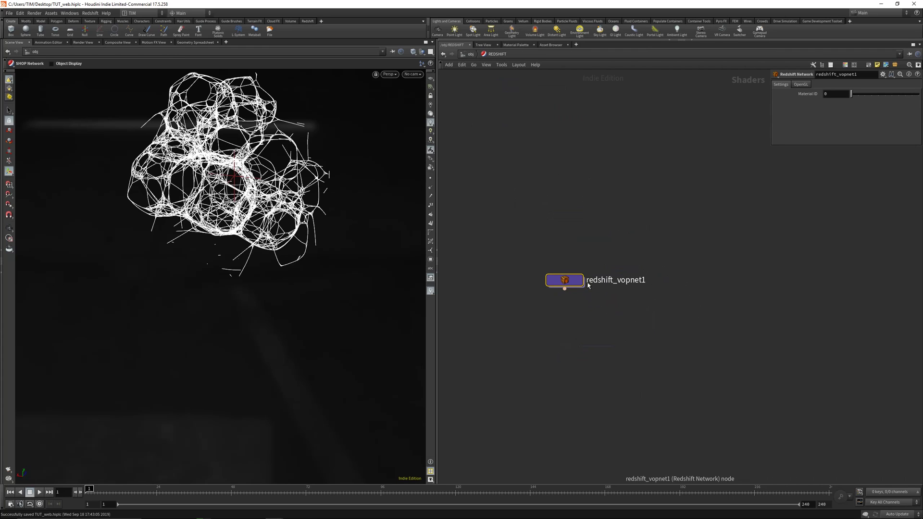
{"action": "double_click", "coordinate": [589, 283]}
{"action": "key", "text": "BackSpace"}
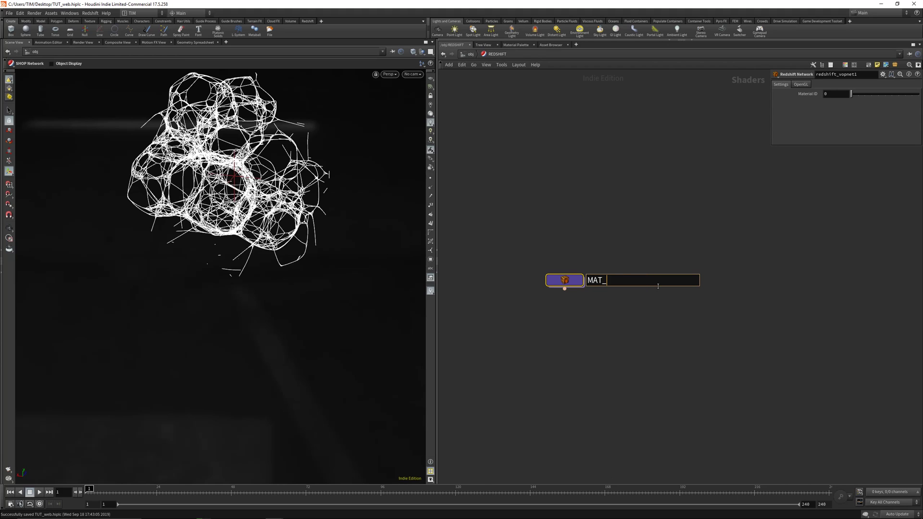
{"action": "key", "text": "Return"}
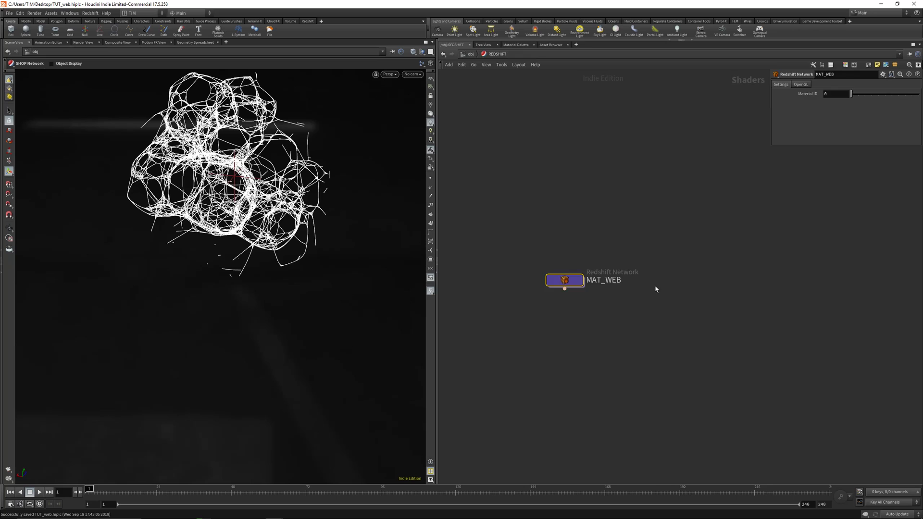
{"action": "key", "text": "u"}
Step: Select the non_uniform_web node and show its Redshift OBJ options
{"action": "key", "text": "h"}
{"action": "left_click_drag", "start_coordinate": [633, 97], "coordinate": [689, 195]}
{"action": "middle_click_drag", "start_coordinate": [689, 195], "coordinate": [604, 243]}
{"action": "left_click", "coordinate": [799, 86]}
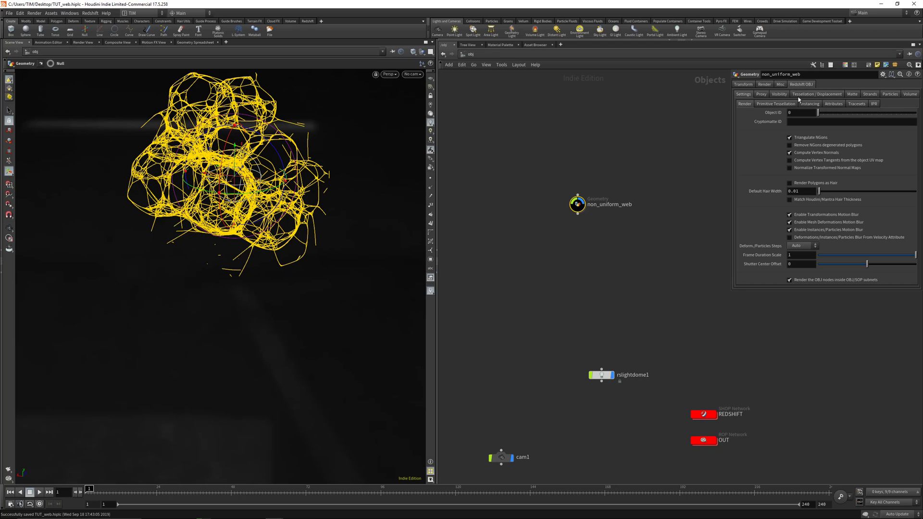
Step: Render non_uniform_web as strands with Max Tessellation 0 and Cylinder strand type
{"action": "left_click", "coordinate": [810, 95]}
{"action": "left_click", "coordinate": [870, 94]}
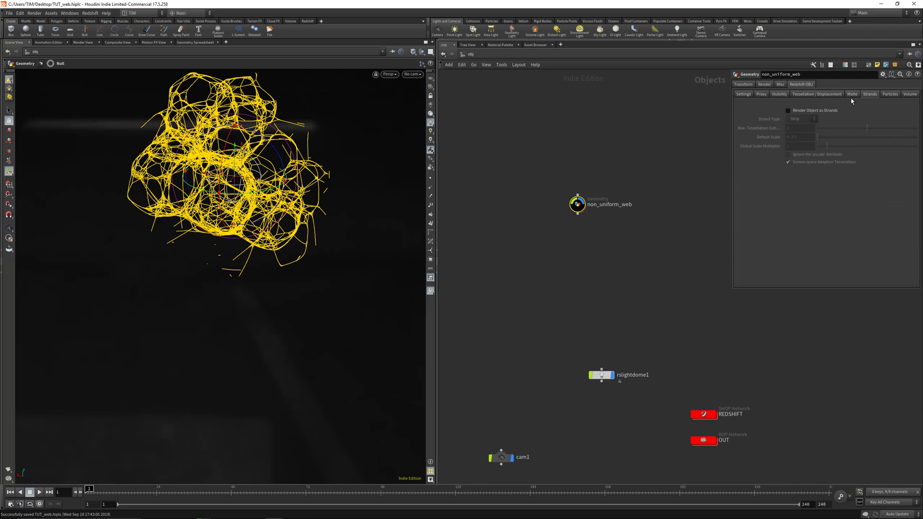
{"action": "left_click", "coordinate": [801, 114]}
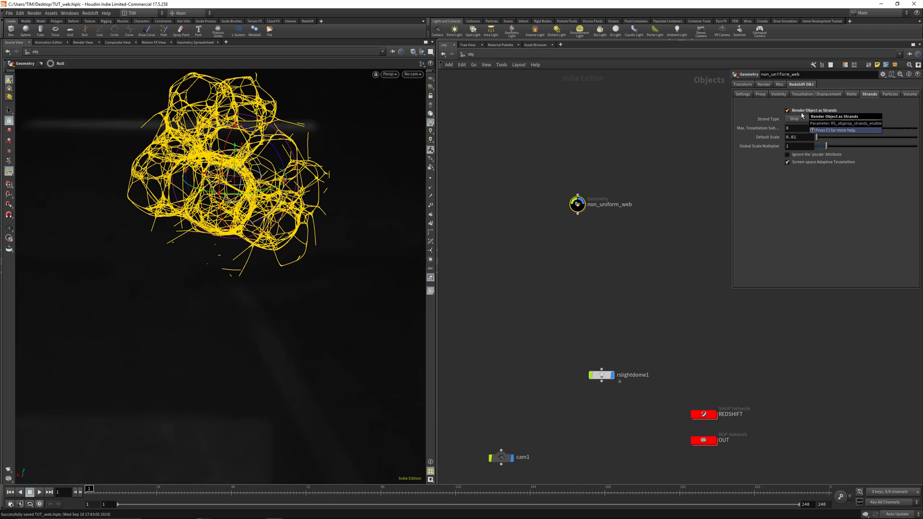
{"action": "double_click", "coordinate": [795, 127]}
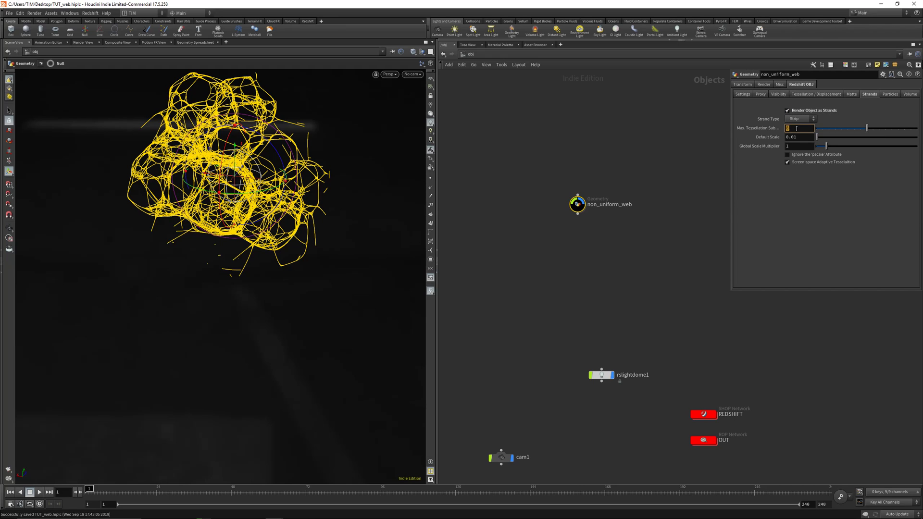
{"action": "type", "text": "0"}
{"action": "key", "text": "Return"}
{"action": "left_click", "coordinate": [797, 124]}
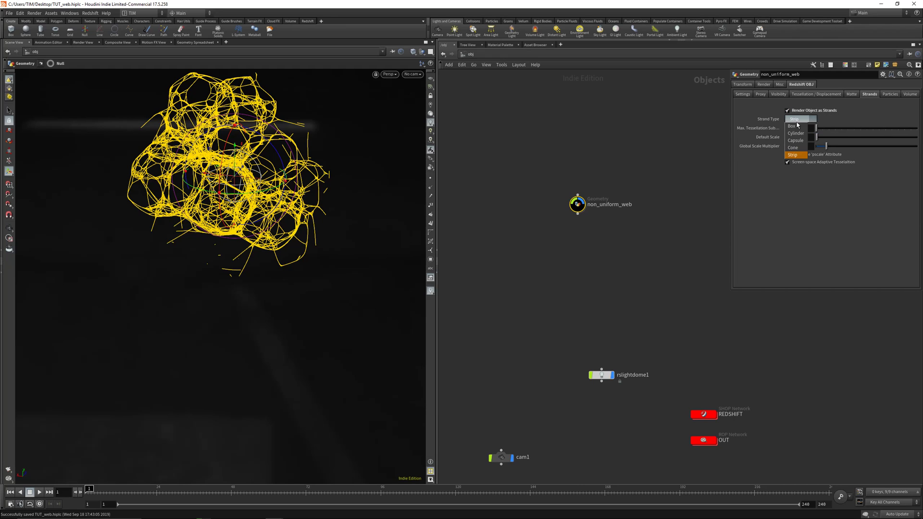
{"action": "left_click", "coordinate": [796, 136]}
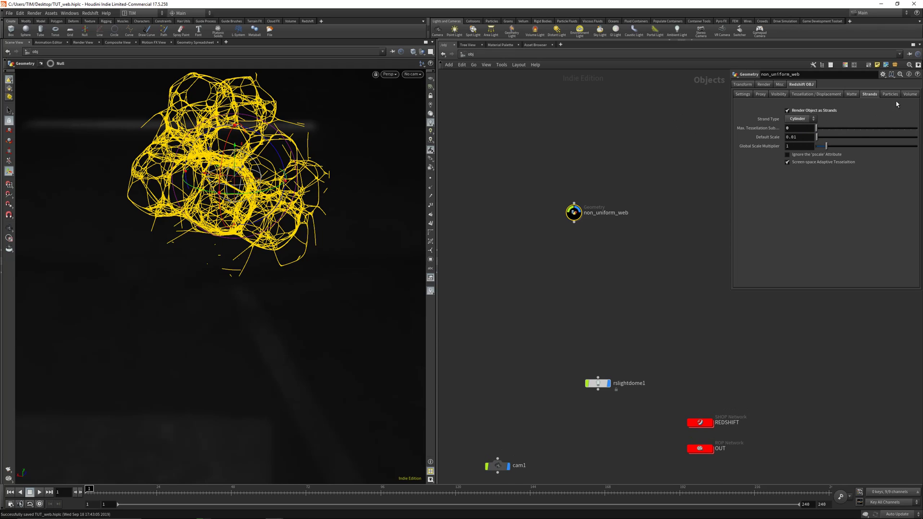
Step: Assign /obj/REDSHIFT/MAT_WEB as the web object's material
{"action": "left_click", "coordinate": [764, 84]}
{"action": "left_click", "coordinate": [916, 94]}
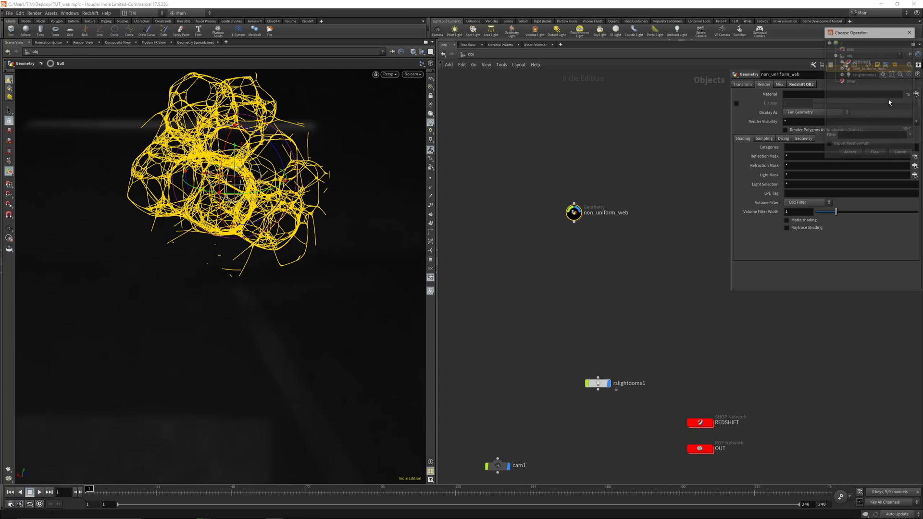
{"action": "left_click", "coordinate": [842, 61]}
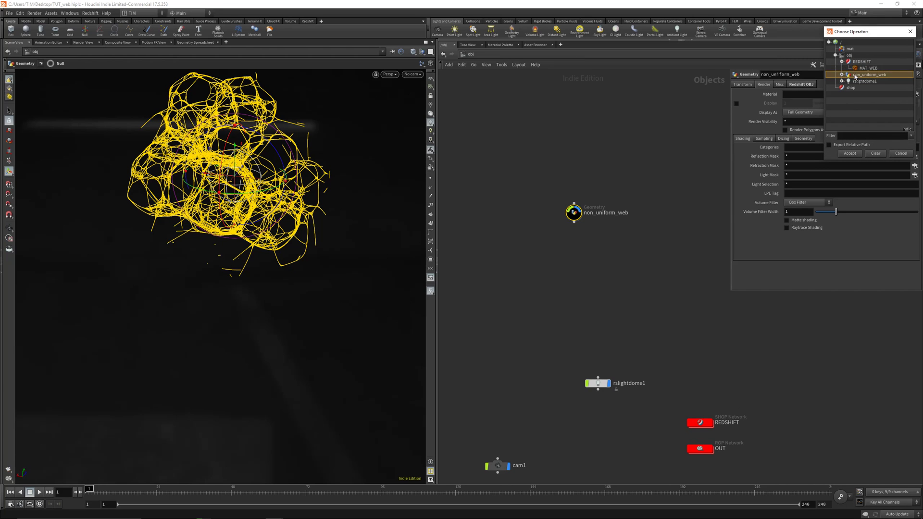
{"action": "left_click", "coordinate": [868, 68]}
{"action": "left_click", "coordinate": [850, 154]}
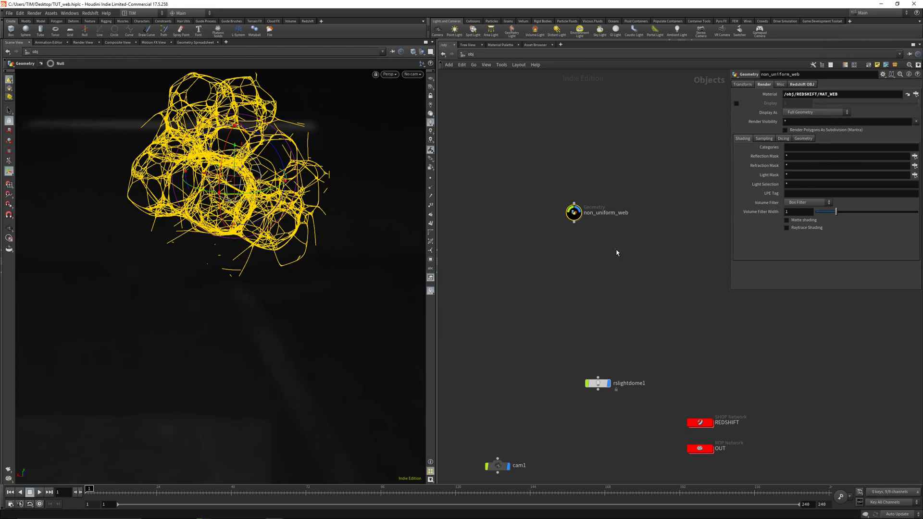
Step: Test-render through cam1 in Redshift, then dive into the non_uniform_web network
{"action": "left_click", "coordinate": [414, 74]}
{"action": "left_click", "coordinate": [451, 113]}
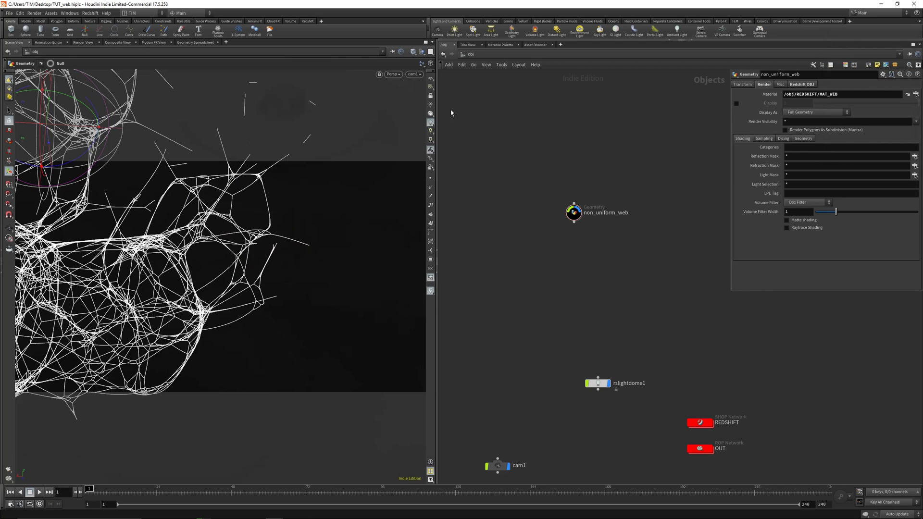
{"action": "left_click", "coordinate": [307, 21]}
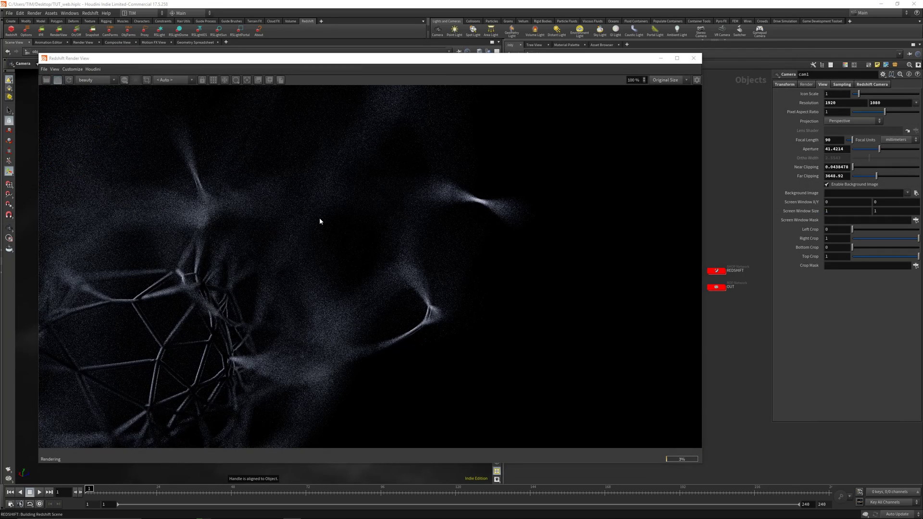
{"action": "left_click", "coordinate": [693, 58]}
{"action": "left_click", "coordinate": [602, 171]}
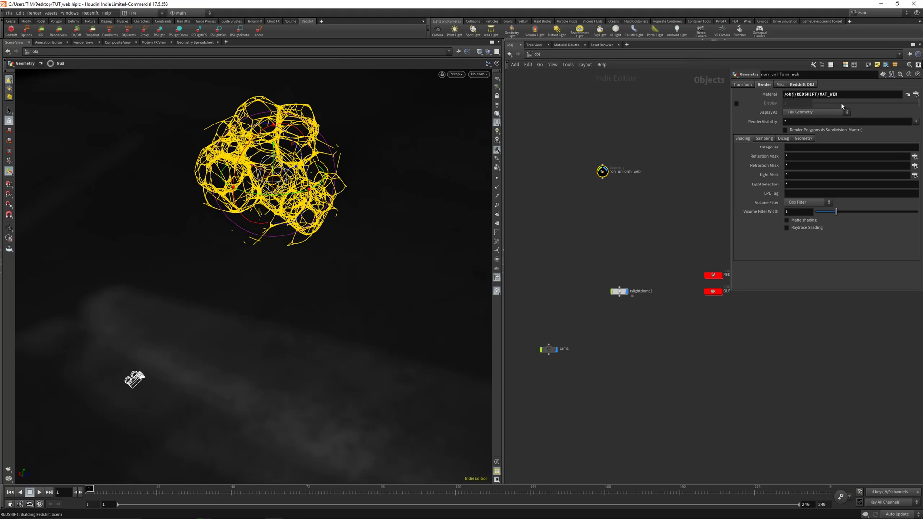
{"action": "left_click", "coordinate": [802, 84]}
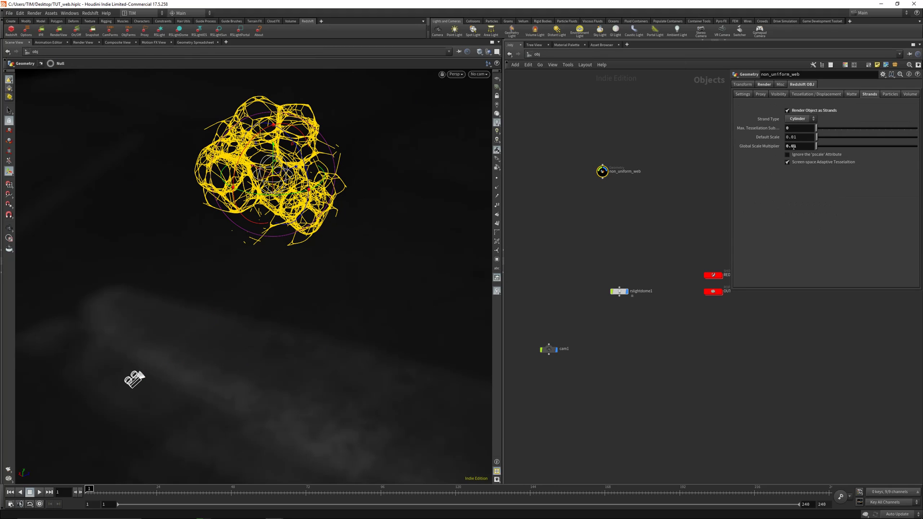
{"action": "double_click", "coordinate": [602, 171]}
Step: Drop an Attribute Wrangle onto the wire just above OUT_WEB
{"action": "scroll", "coordinate": [634, 348], "scroll_direction": "up", "scroll_amount": 3}
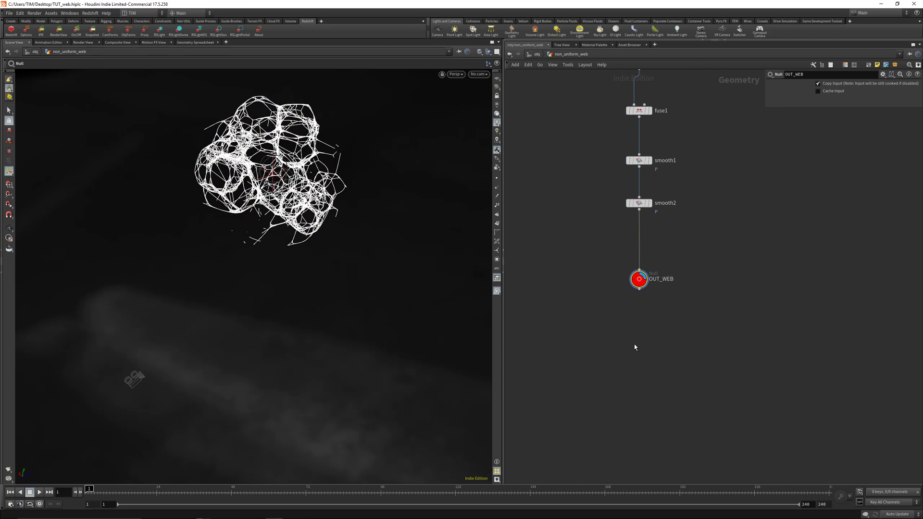
{"action": "key", "text": "Tab"}
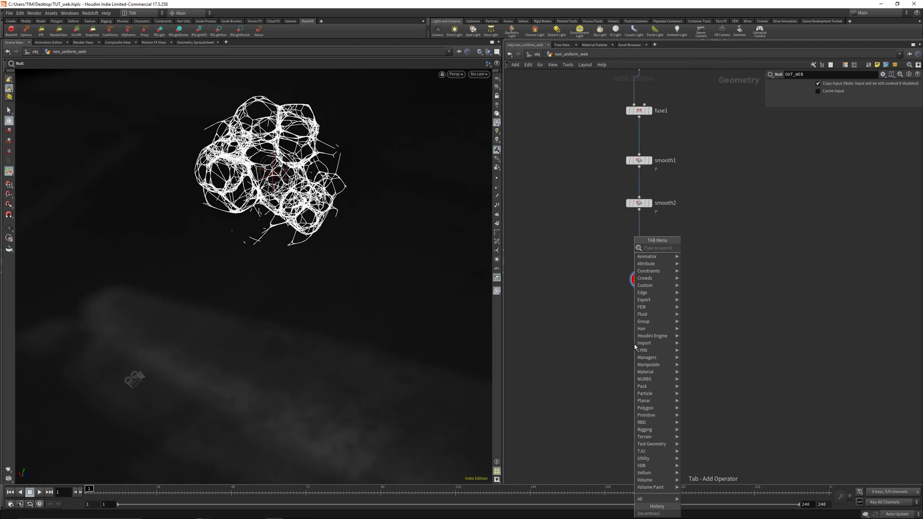
{"action": "key", "text": "Return"}
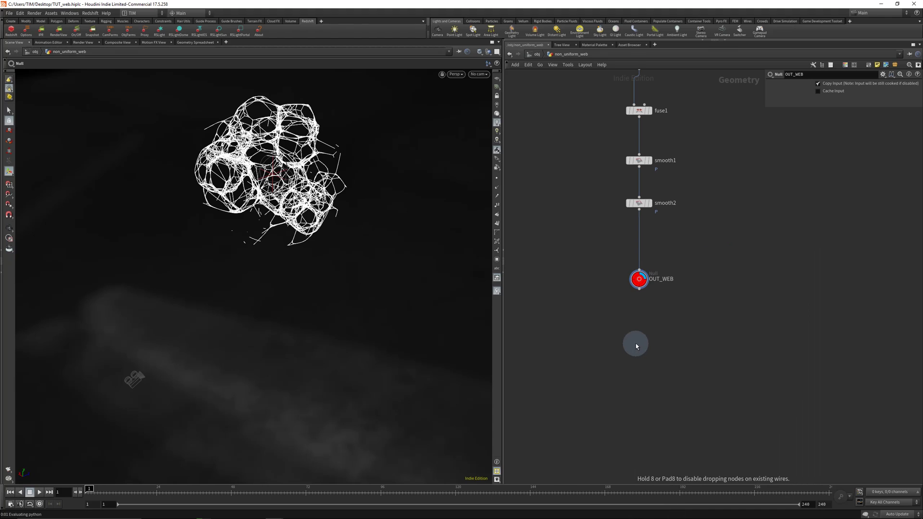
{"action": "left_click", "coordinate": [640, 235]}
{"action": "scroll", "coordinate": [639, 233], "scroll_direction": "up", "scroll_amount": 2}
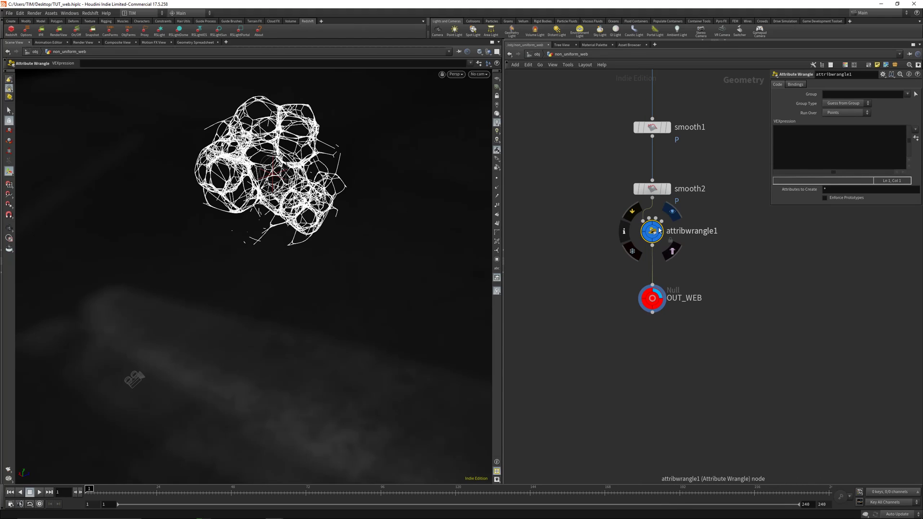
Step: Write f@pscale = chf("Scale"), set Scale to 0.001, go up and save
{"action": "left_click", "coordinate": [796, 144]}
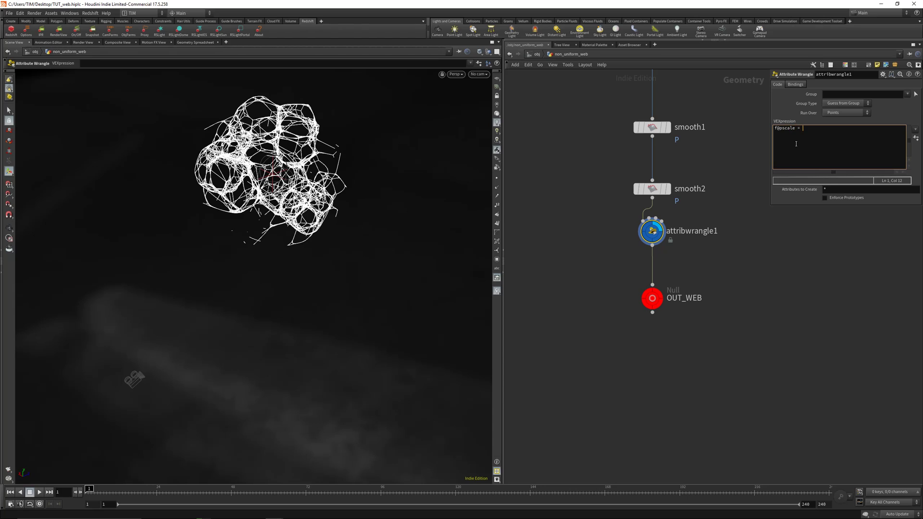
{"action": "type", "text": "f@pscale = chf()"}
{"action": "type", "text": "Scale"}
{"action": "type", "text": ";"}
{"action": "left_click", "coordinate": [916, 139]}
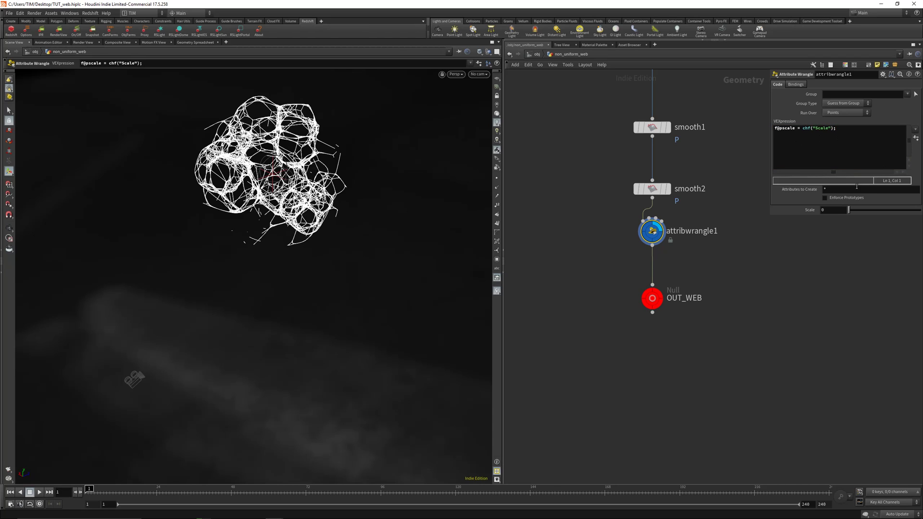
{"action": "left_click", "coordinate": [836, 208]}
{"action": "type", "text": ".0"}
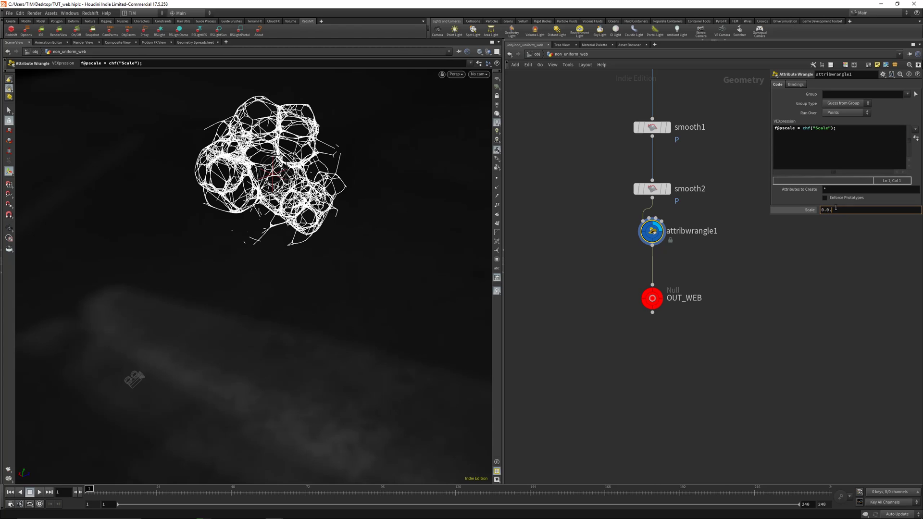
{"action": "type", "text": "01"}
{"action": "key", "text": "Return"}
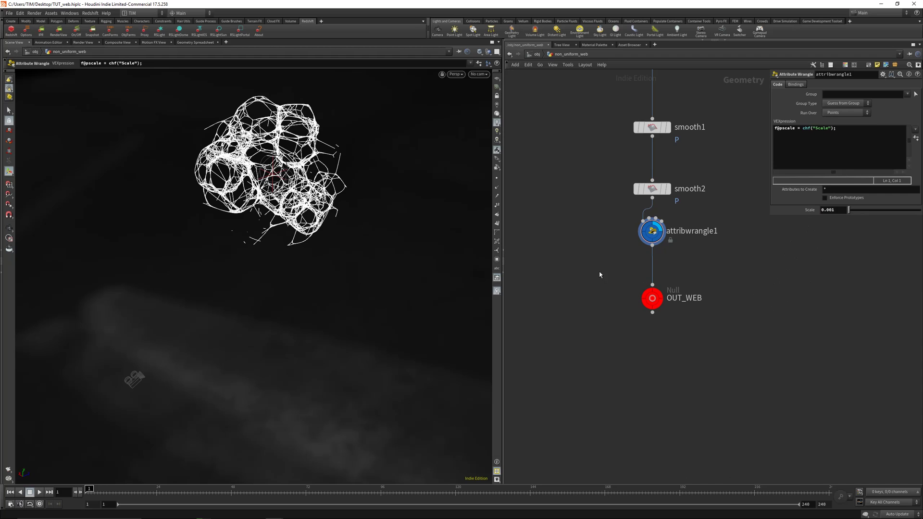
{"action": "key", "text": "u"}
{"action": "key", "text": "ctrl+s"}
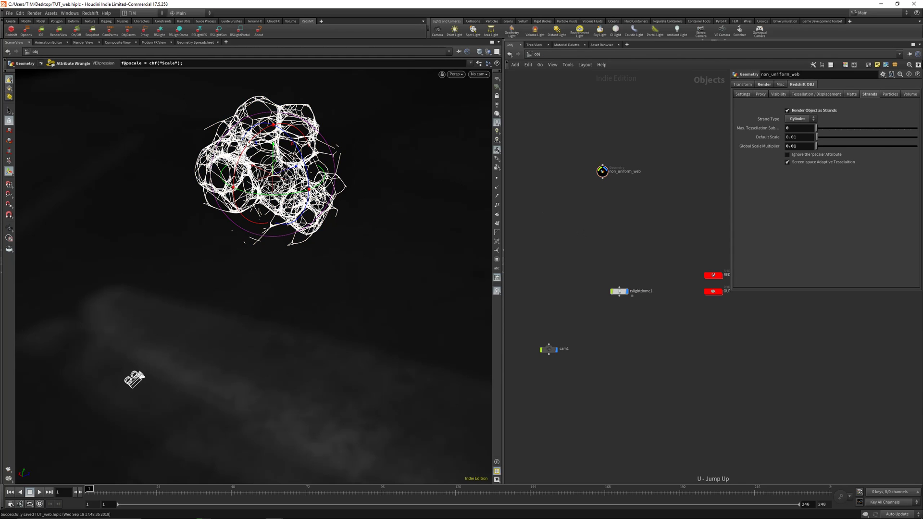
Step: Look through cam1 and start a Redshift render of the web
{"action": "left_click", "coordinate": [478, 74]}
{"action": "left_click", "coordinate": [484, 109]}
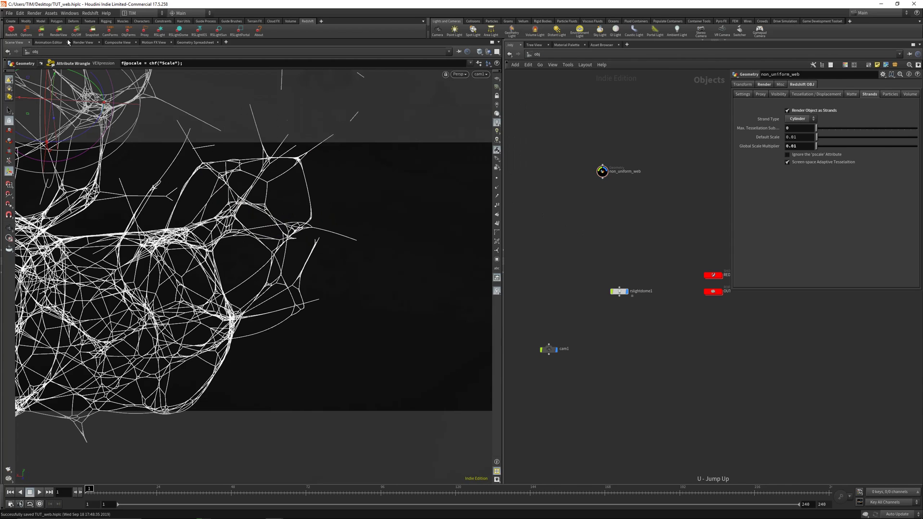
{"action": "left_click", "coordinate": [59, 31]}
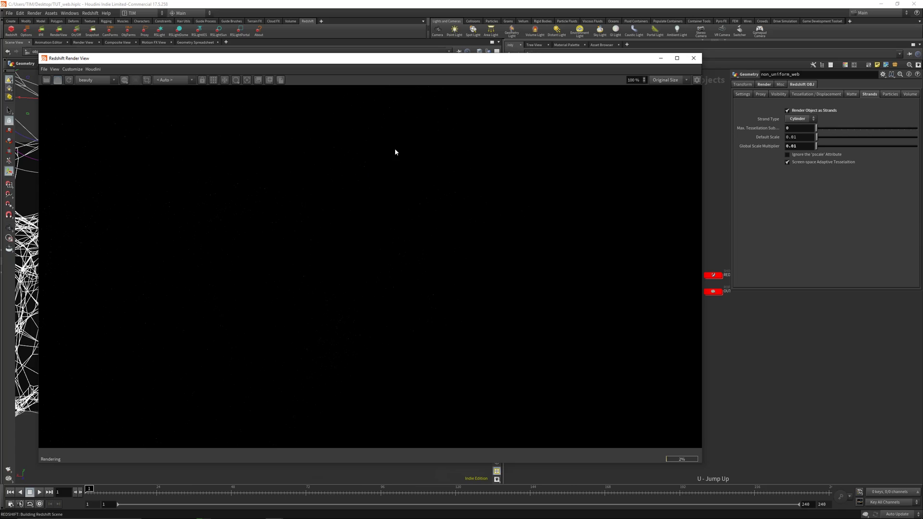
{"action": "left_click_drag", "start_coordinate": [615, 56], "coordinate": [456, 64]}
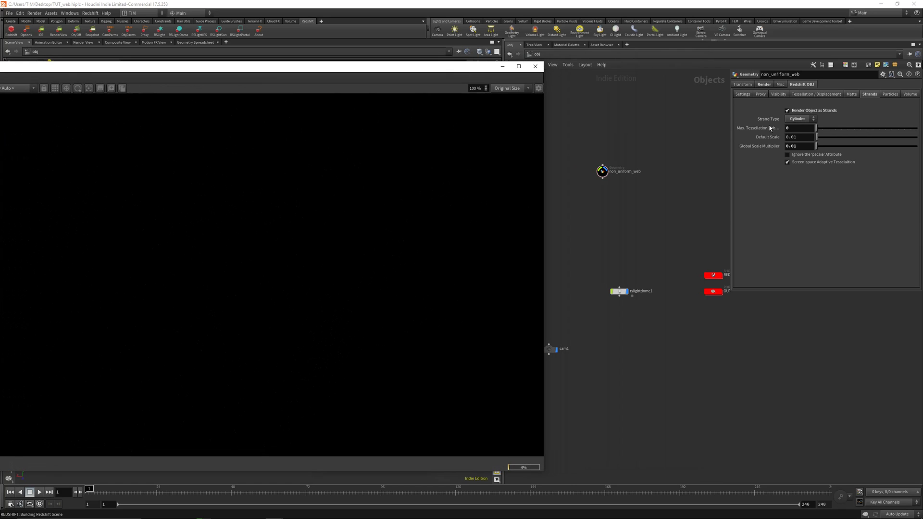
Step: Set the web's strand Global Scale Multiplier to 1 and bring the render window back
{"action": "left_click", "coordinate": [813, 146]}
{"action": "type", "text": "1"}
{"action": "key", "text": "Return"}
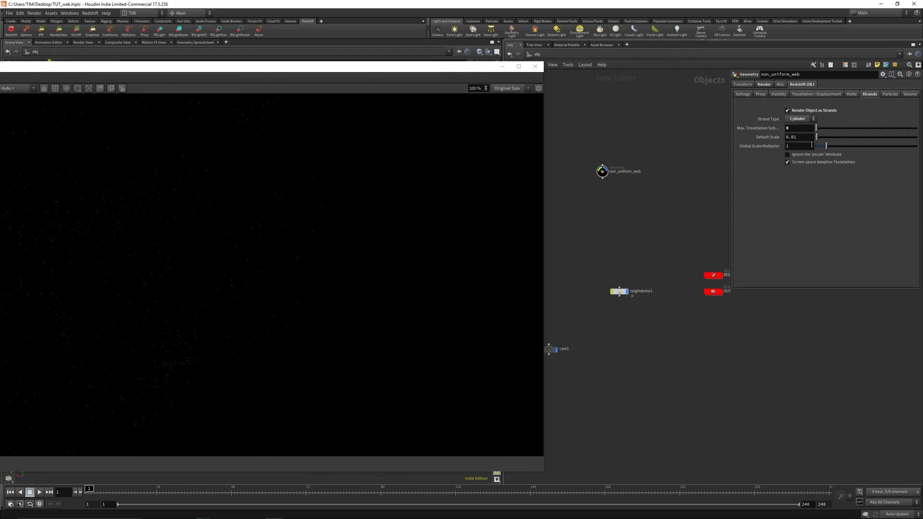
{"action": "left_click", "coordinate": [326, 185]}
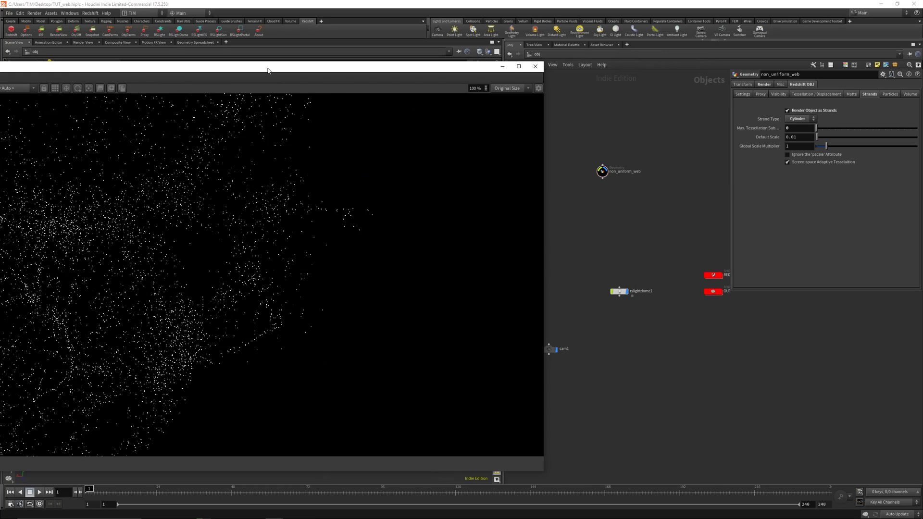
{"action": "left_click_drag", "start_coordinate": [268, 71], "coordinate": [434, 57]}
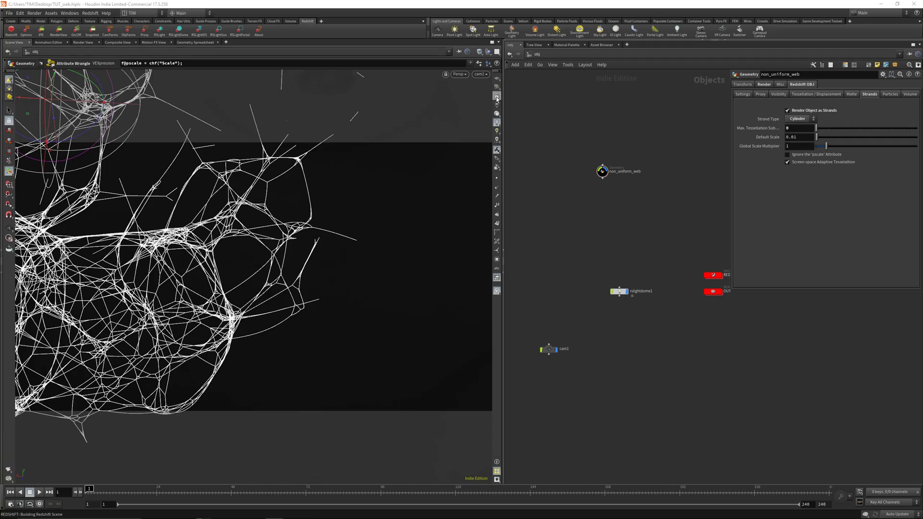
Step: Tumble cam1 to a closer angle on the web, switch to No cam, and select cam1
{"action": "key", "text": "Escape"}
{"action": "left_click_drag", "start_coordinate": [413, 91], "coordinate": [275, 232]}
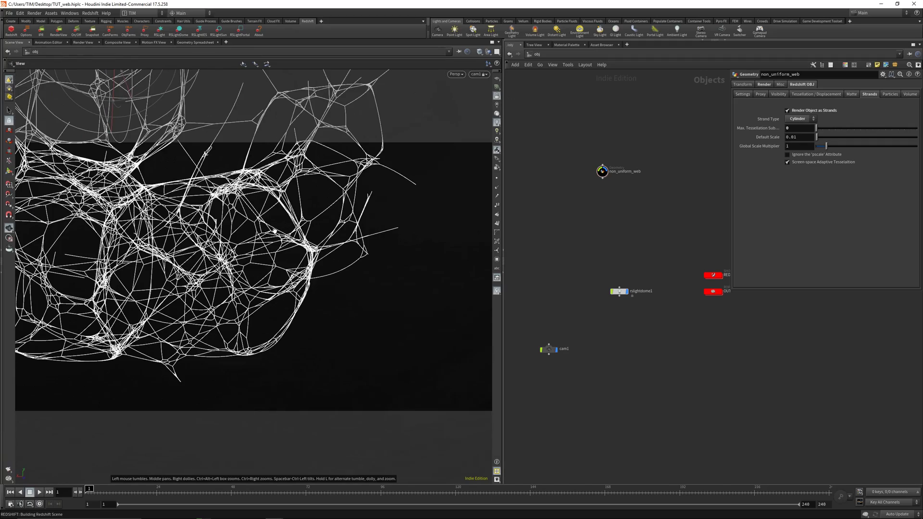
{"action": "left_click_drag", "start_coordinate": [242, 264], "coordinate": [262, 198]}
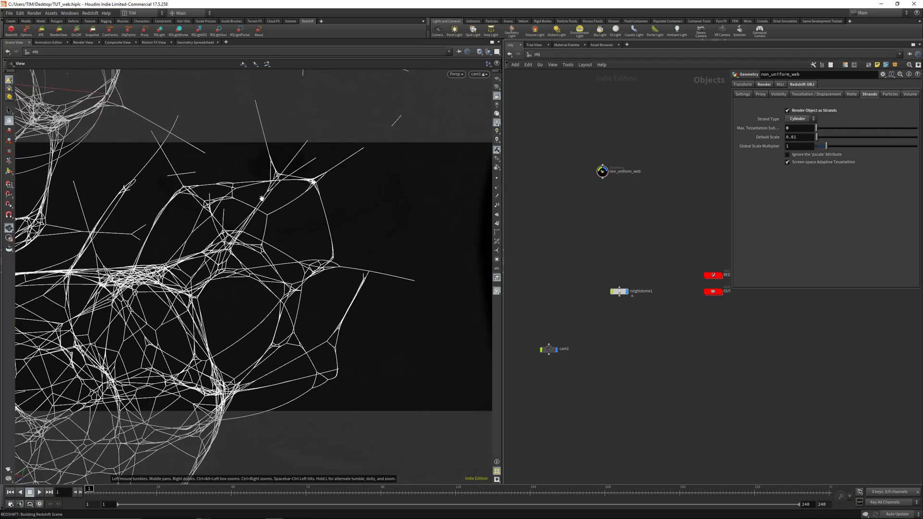
{"action": "left_click_drag", "start_coordinate": [242, 236], "coordinate": [242, 260]}
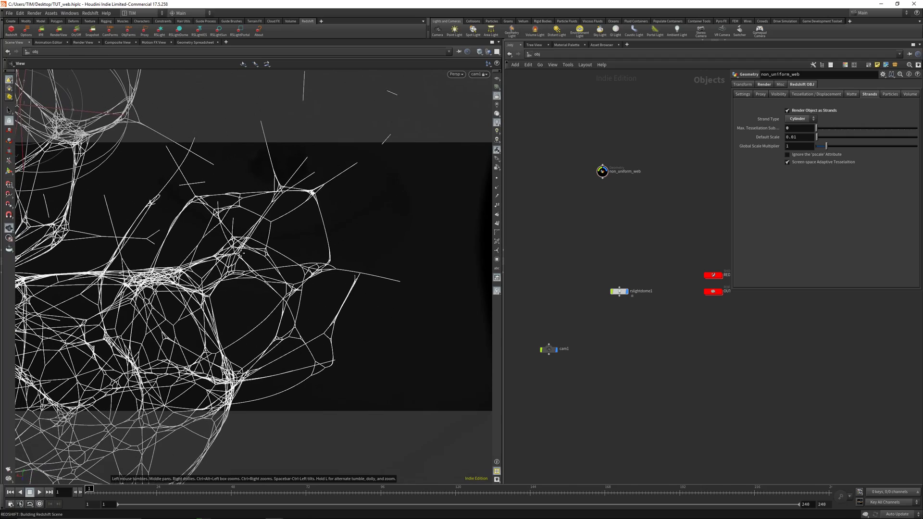
{"action": "key", "text": "Escape"}
{"action": "left_click", "coordinate": [496, 97]}
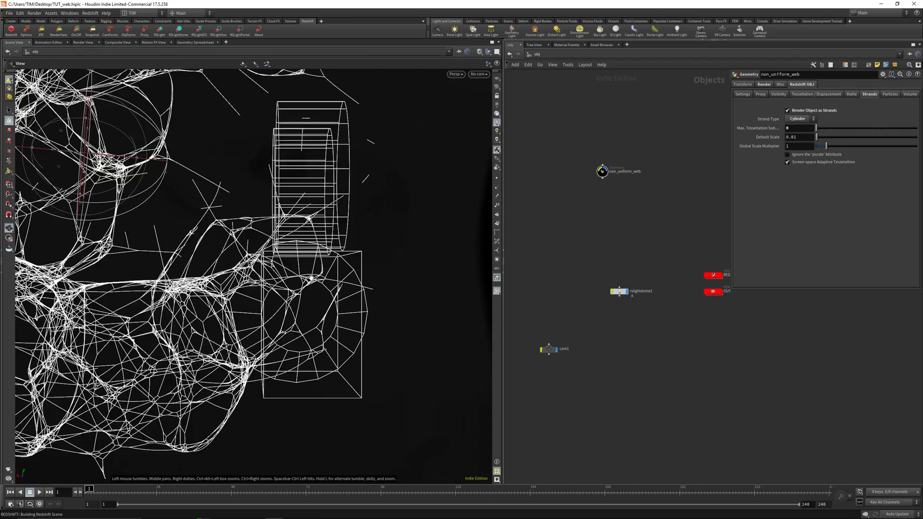
{"action": "left_click", "coordinate": [548, 349]}
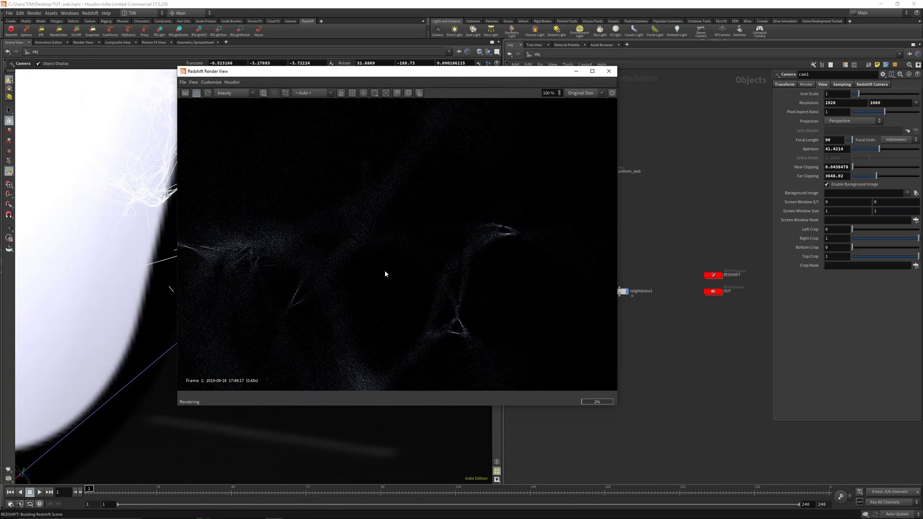
Step: Tidy the node layout, set cam1's DOF CoC Radius to 0.1, and enter REDSHIFT
{"action": "key", "text": "l"}
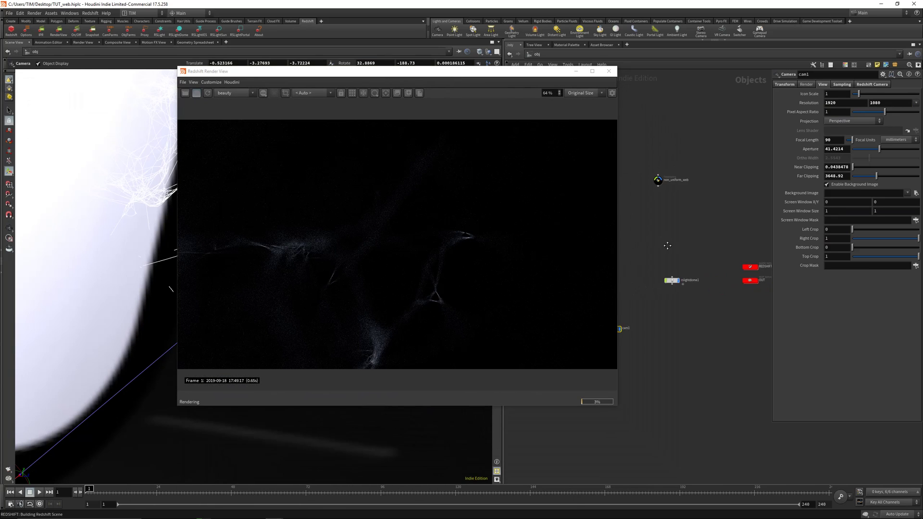
{"action": "left_click", "coordinate": [871, 84]}
{"action": "left_click", "coordinate": [838, 153]}
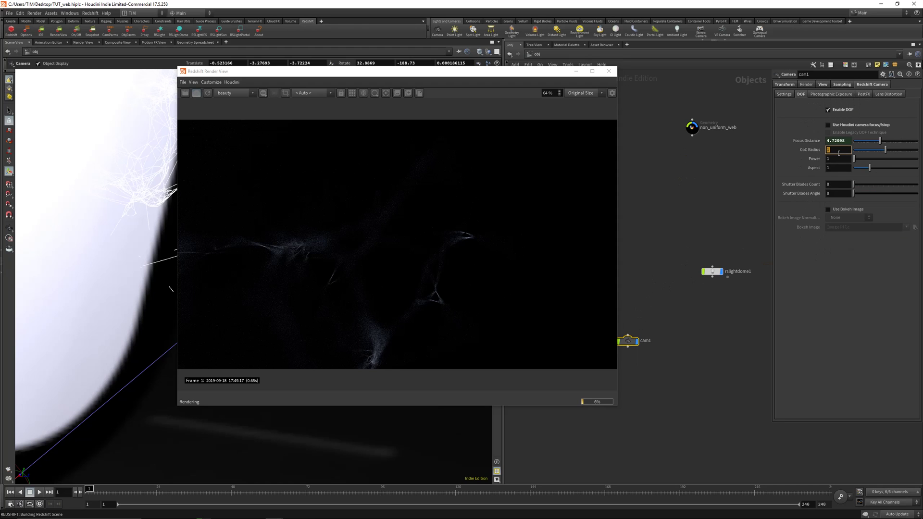
{"action": "key", "text": "Return"}
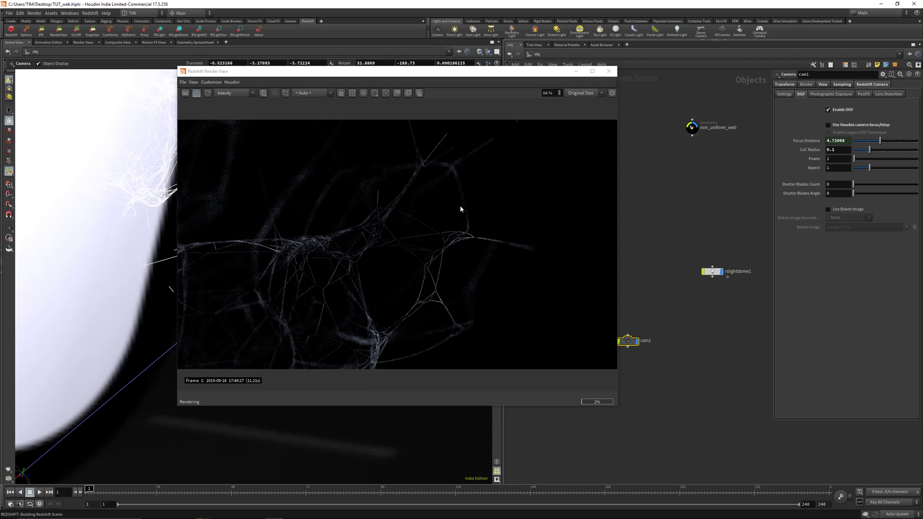
{"action": "left_click_drag", "start_coordinate": [401, 73], "coordinate": [415, 80]}
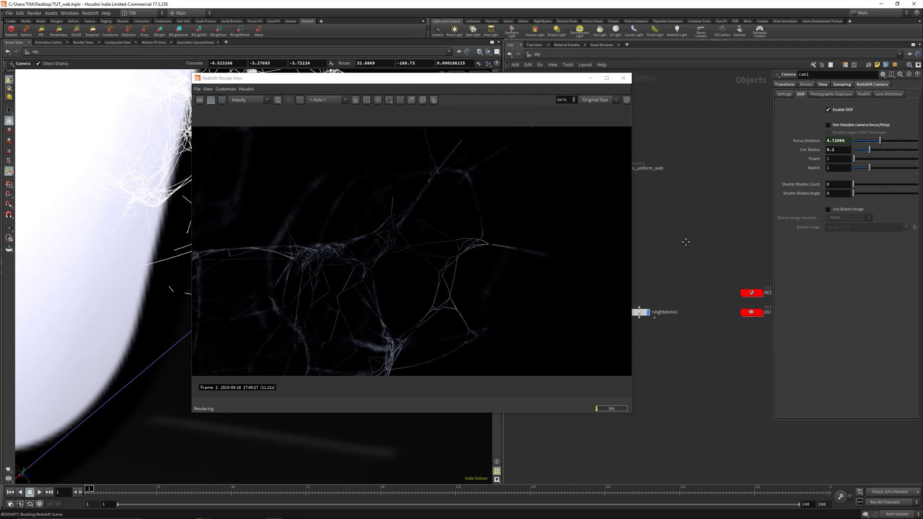
{"action": "double_click", "coordinate": [751, 294]}
Step: Inside MAT_WEB, create an RS Material node wired into the material's Surface input
{"action": "double_click", "coordinate": [708, 289]}
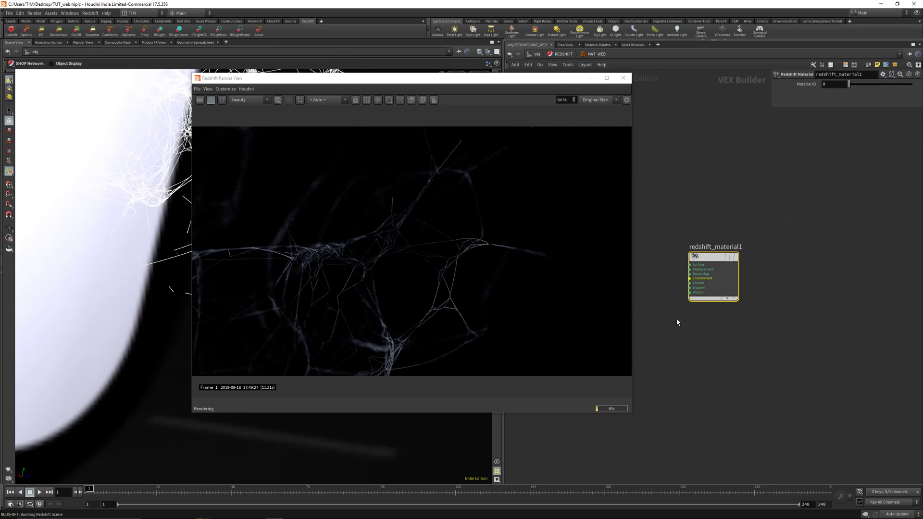
{"action": "left_click", "coordinate": [802, 271]}
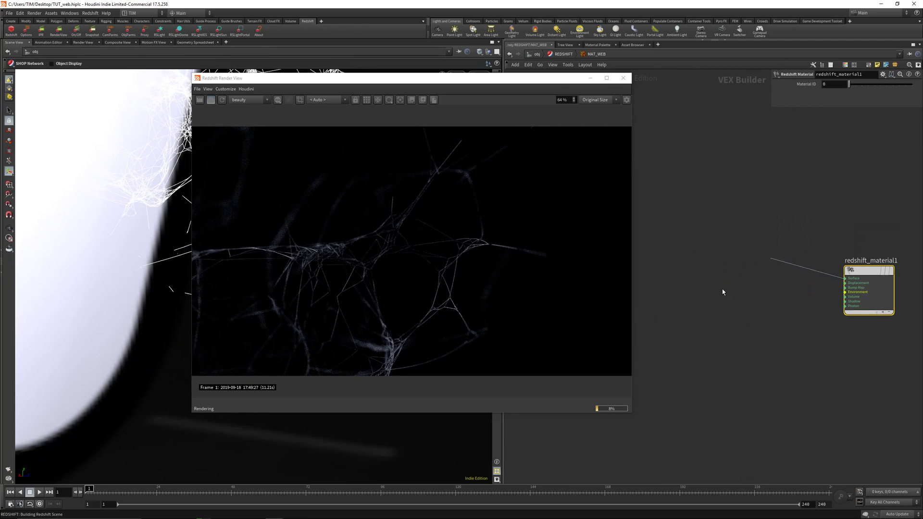
{"action": "key", "text": "Tab"}
{"action": "type", "text": "mater"}
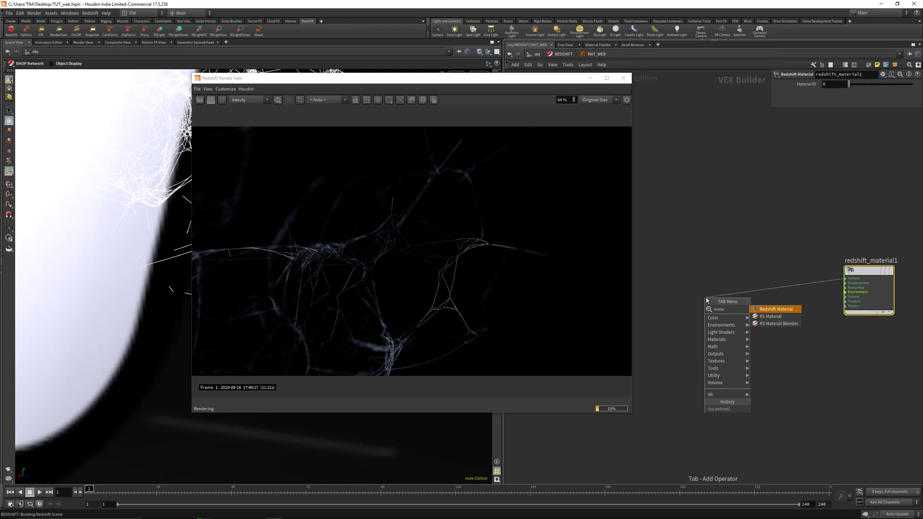
{"action": "key", "text": "Down"}
{"action": "key", "text": "Return"}
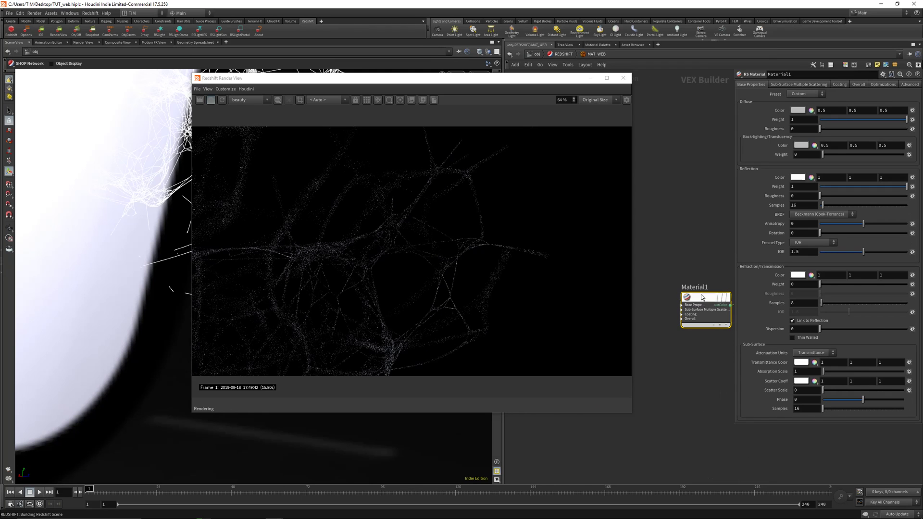
{"action": "left_click", "coordinate": [700, 288]}
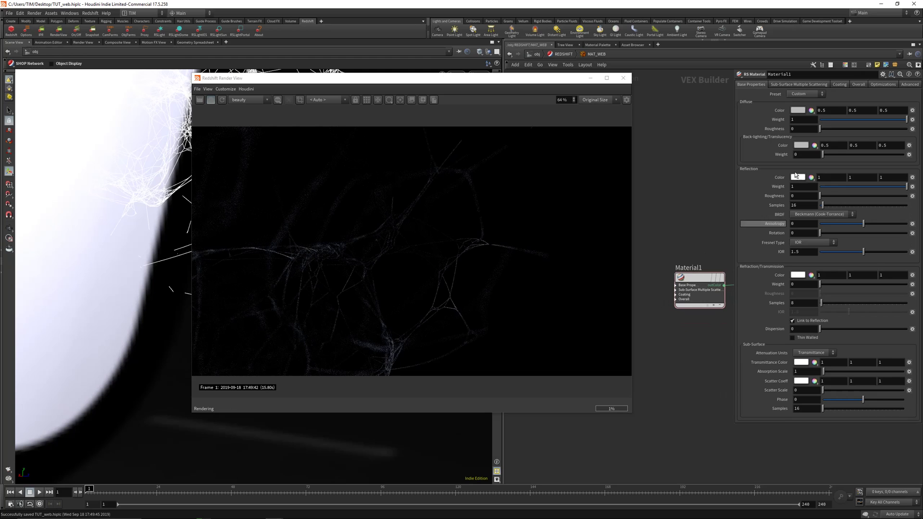
Step: Save, try the Gold and Iron presets on Material1, then delete it
{"action": "key", "text": "ctrl+s"}
{"action": "left_click", "coordinate": [805, 94]}
{"action": "left_click", "coordinate": [800, 151]}
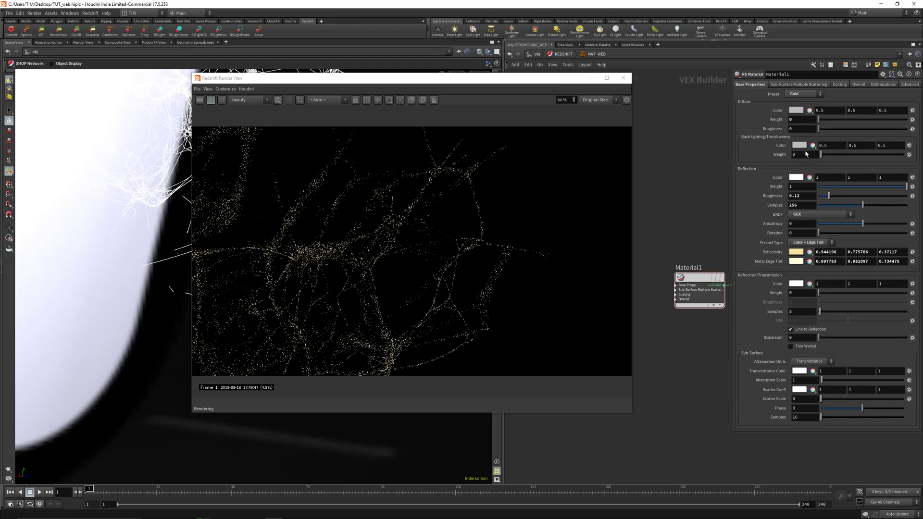
{"action": "scroll", "coordinate": [699, 337], "scroll_direction": "down", "scroll_amount": 2}
{"action": "left_click_drag", "start_coordinate": [700, 306], "coordinate": [666, 303]}
{"action": "left_click", "coordinate": [803, 94]}
{"action": "left_click", "coordinate": [792, 159]}
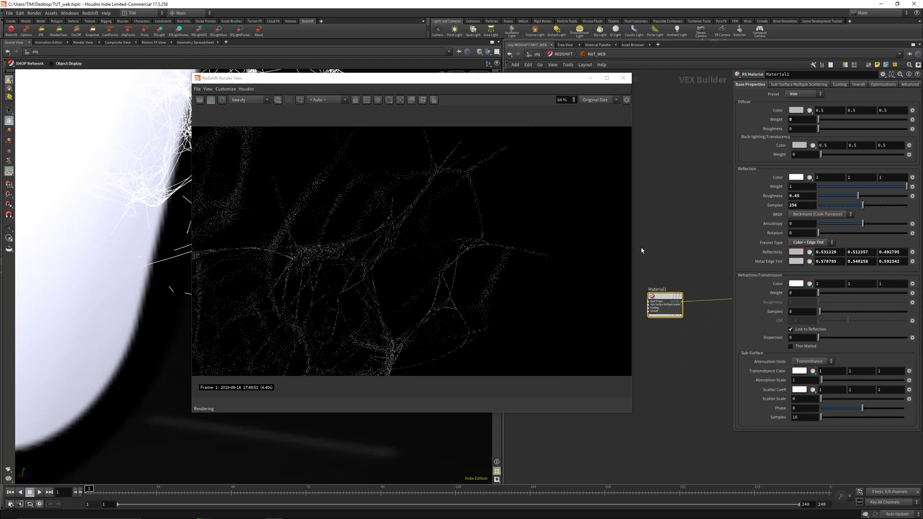
{"action": "key", "text": "Delete"}
{"action": "scroll", "coordinate": [726, 306], "scroll_direction": "up", "scroll_amount": 2}
Step: Add a new RS Material node, Material1, wired into redshift_material1
{"action": "left_click", "coordinate": [772, 288]}
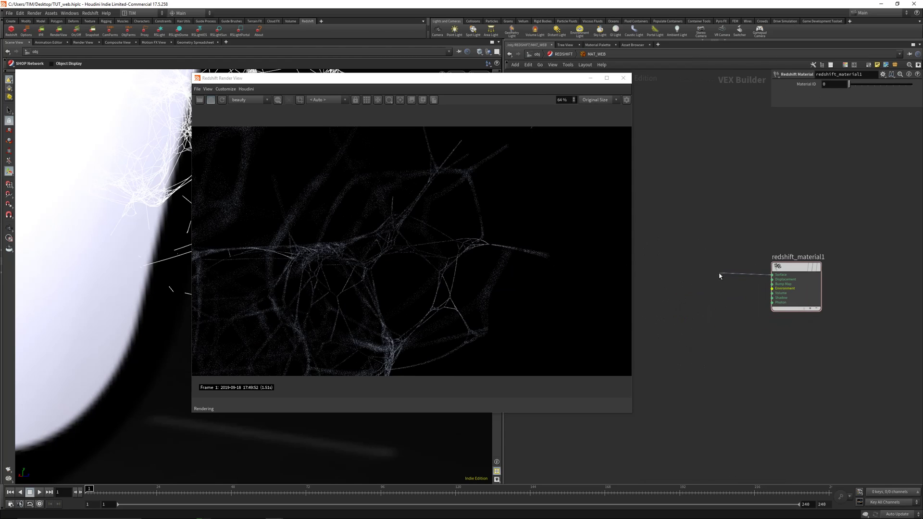
{"action": "key", "text": "Tab"}
{"action": "type", "text": "rs"}
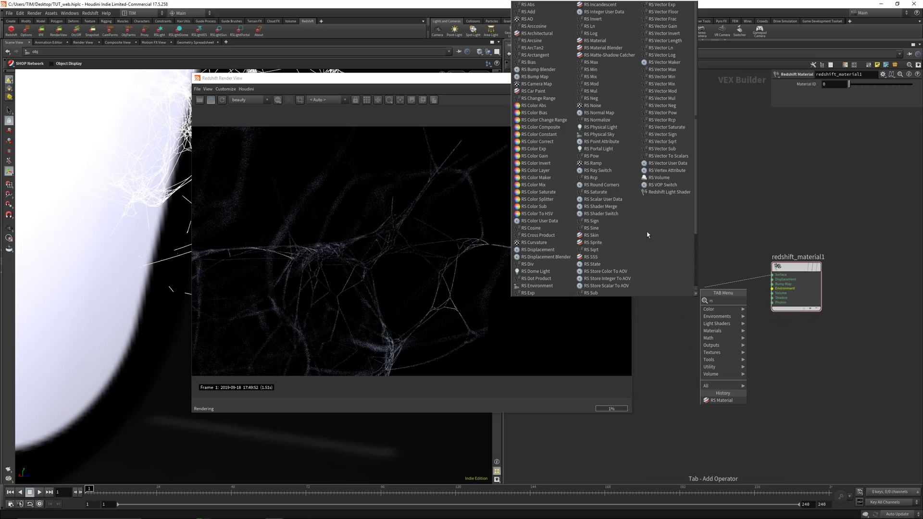
{"action": "left_click", "coordinate": [594, 41]}
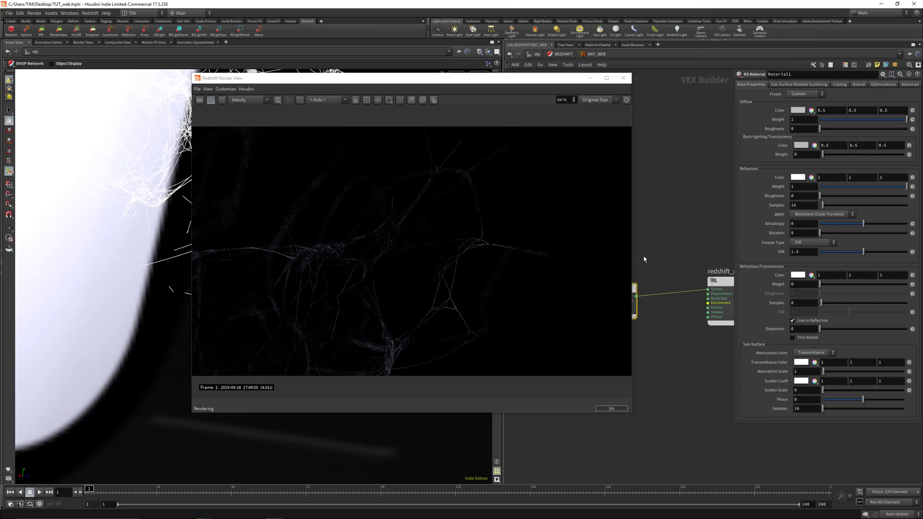
{"action": "left_click", "coordinate": [653, 284]}
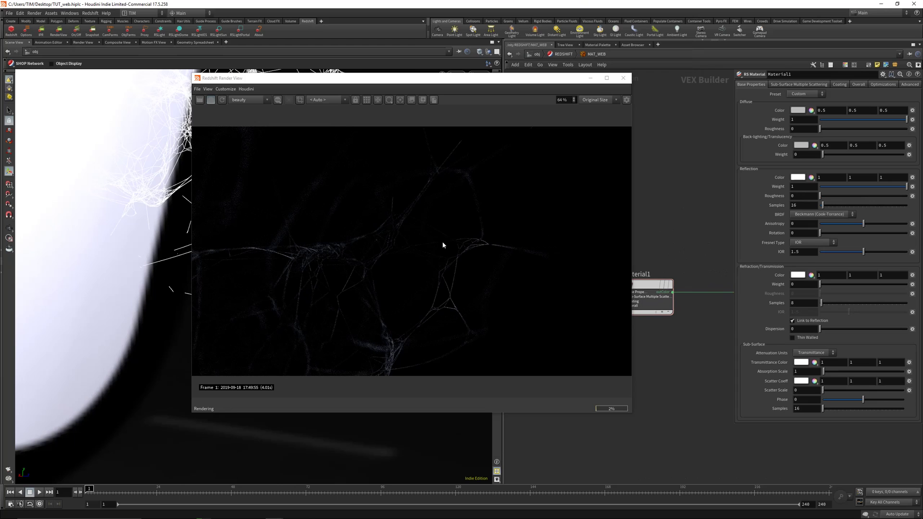
Step: Apply the Glass preset to Material1 for full refraction and IOR 1.51
{"action": "left_click_drag", "start_coordinate": [414, 84], "coordinate": [284, 71]}
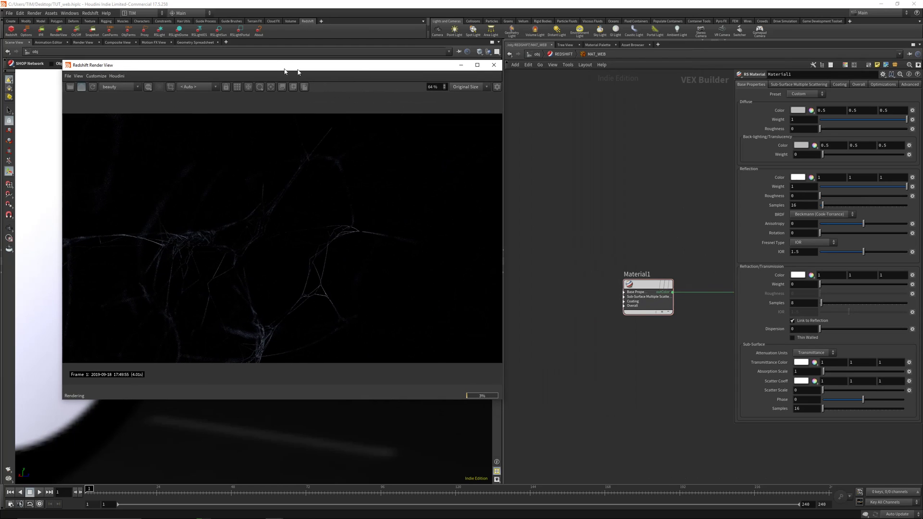
{"action": "left_click", "coordinate": [798, 92]}
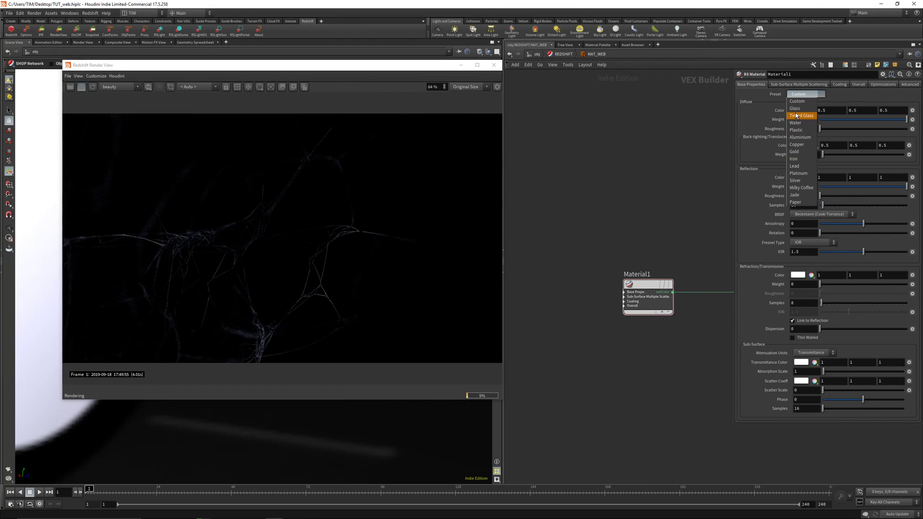
{"action": "left_click", "coordinate": [796, 108]}
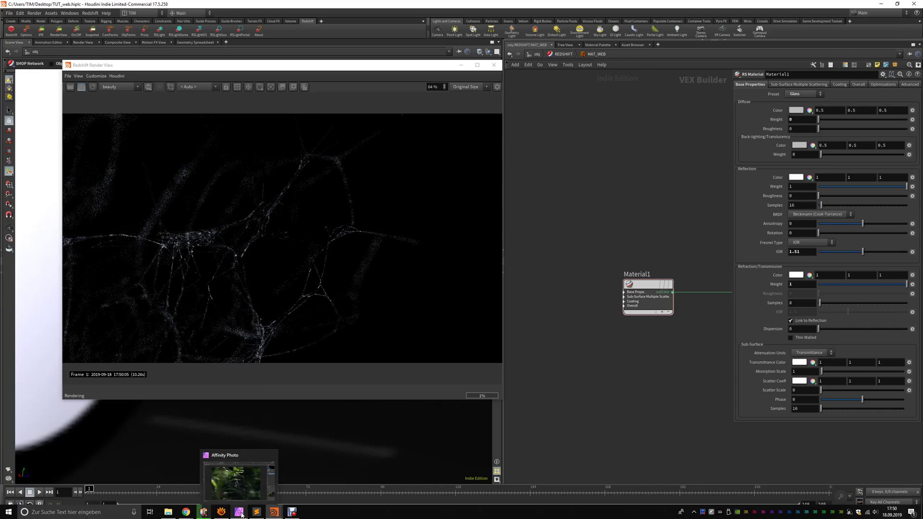
Step: View the spider web reference photo full screen in Affinity Photo, then return to Houdini
{"action": "left_click", "coordinate": [241, 513]}
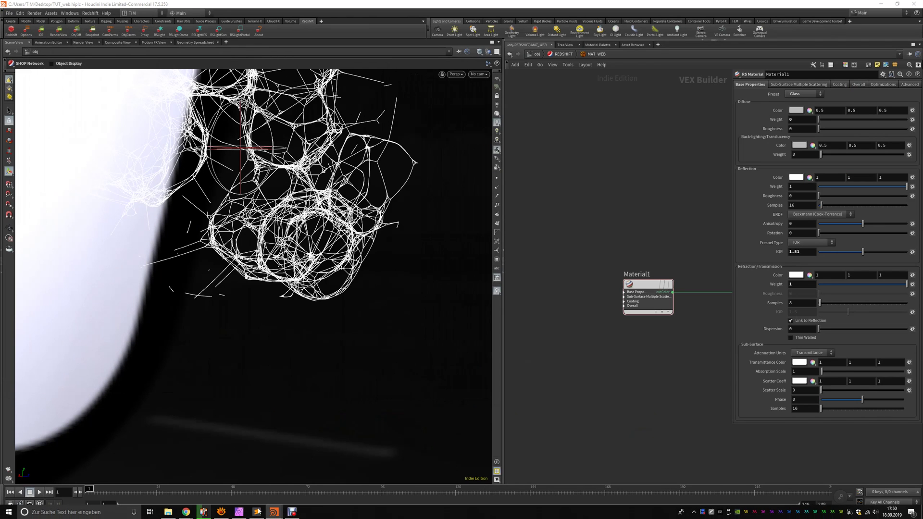
{"action": "left_click", "coordinate": [241, 513]}
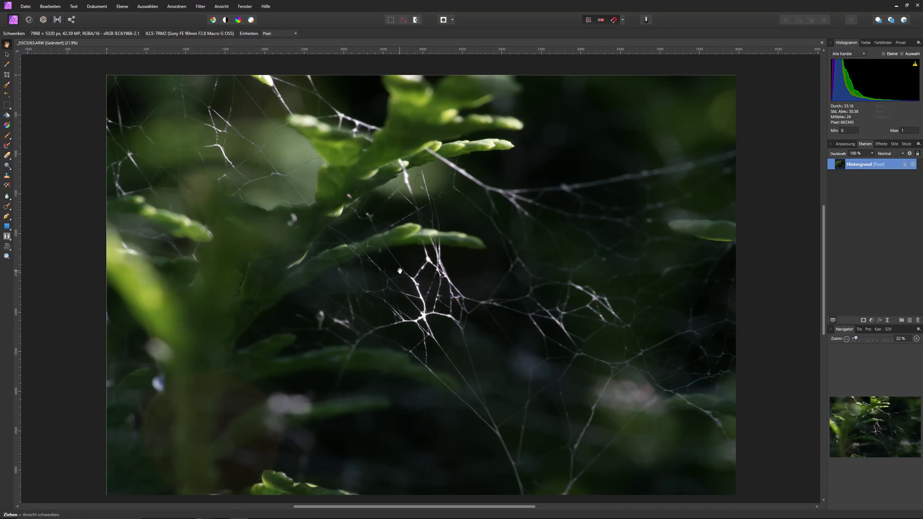
{"action": "left_click", "coordinate": [896, 6]}
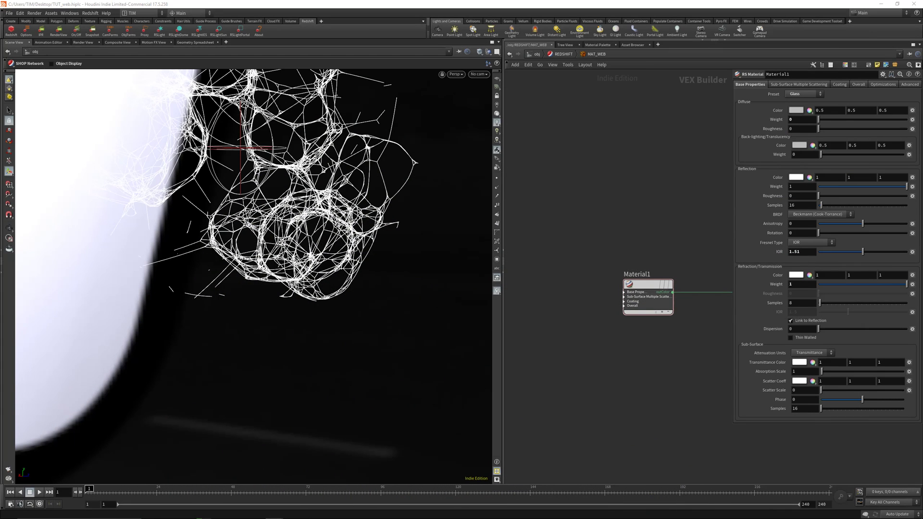
Step: Set the glass material's reflection roughness to 0.25
{"action": "left_click", "coordinate": [798, 196]}
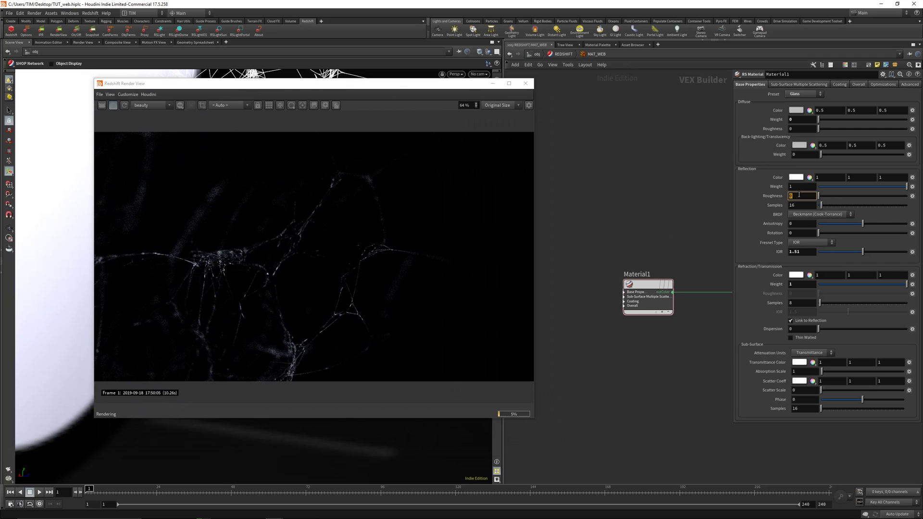
{"action": "type", "text": "0.25"}
{"action": "key", "text": "Return"}
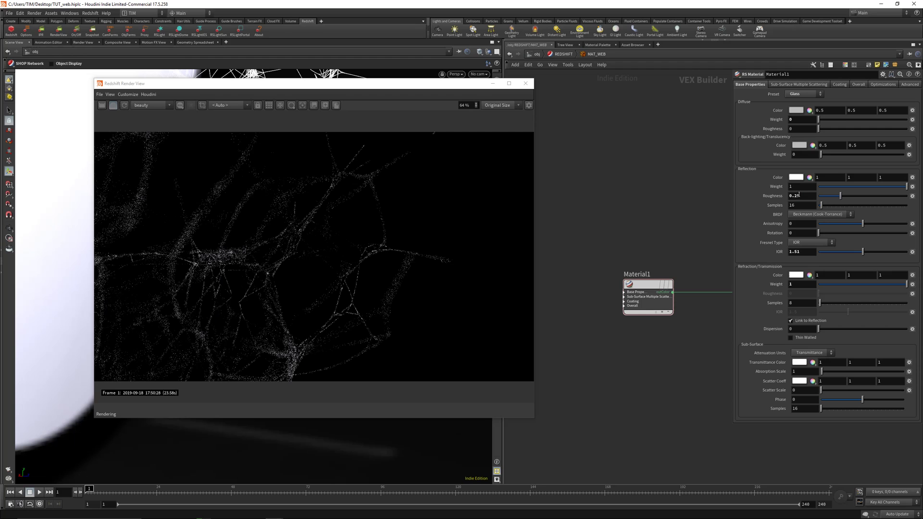
Step: Draw a small render region over the web and open the Render View's post-effects settings
{"action": "scroll", "coordinate": [358, 323], "scroll_direction": "up", "scroll_amount": 5}
{"action": "left_click_drag", "start_coordinate": [273, 251], "coordinate": [383, 335]}
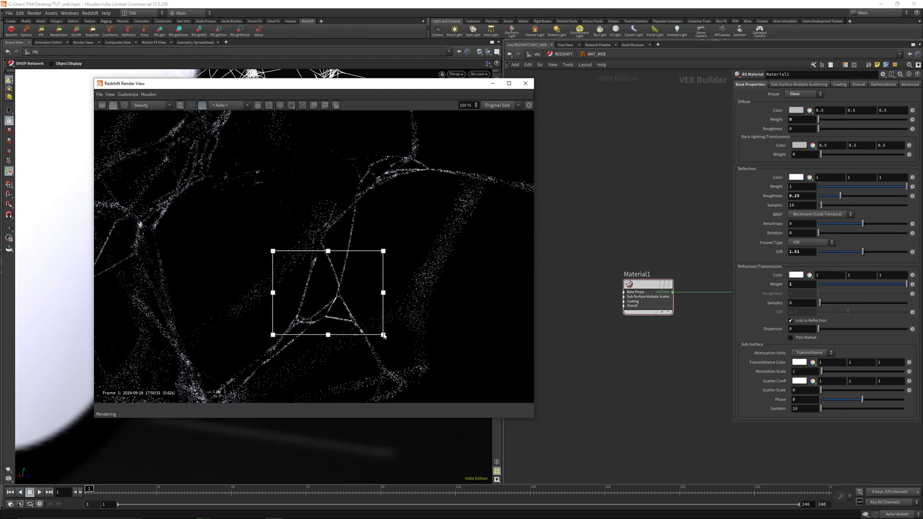
{"action": "scroll", "coordinate": [346, 293], "scroll_direction": "down", "scroll_amount": 5}
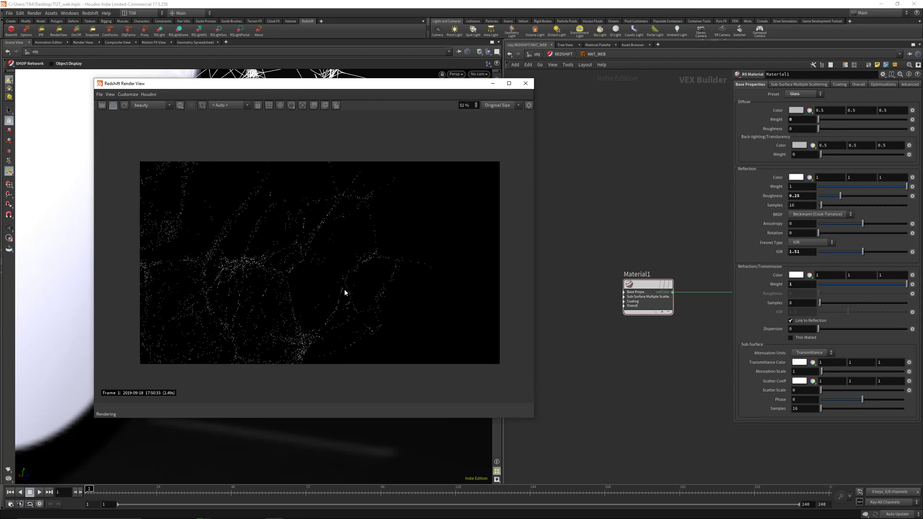
{"action": "key", "text": "p"}
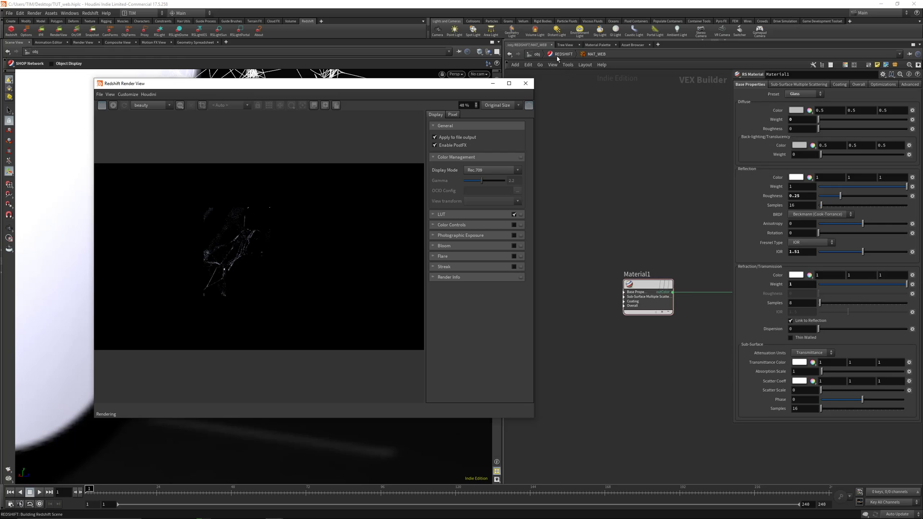
Step: In /out Redshift_ROP1, override refraction samples to 256 and set Max Samples to 64
{"action": "left_click", "coordinate": [537, 54]}
{"action": "double_click", "coordinate": [745, 314]}
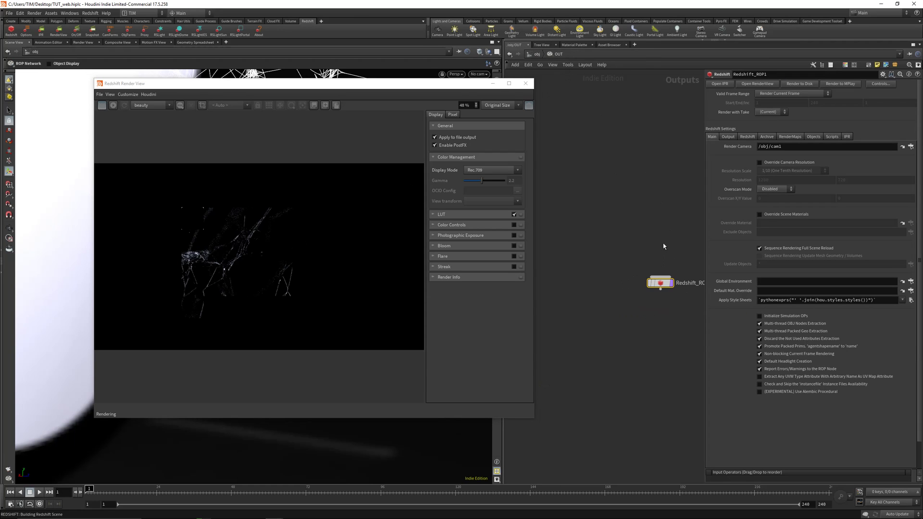
{"action": "left_click", "coordinate": [747, 137]}
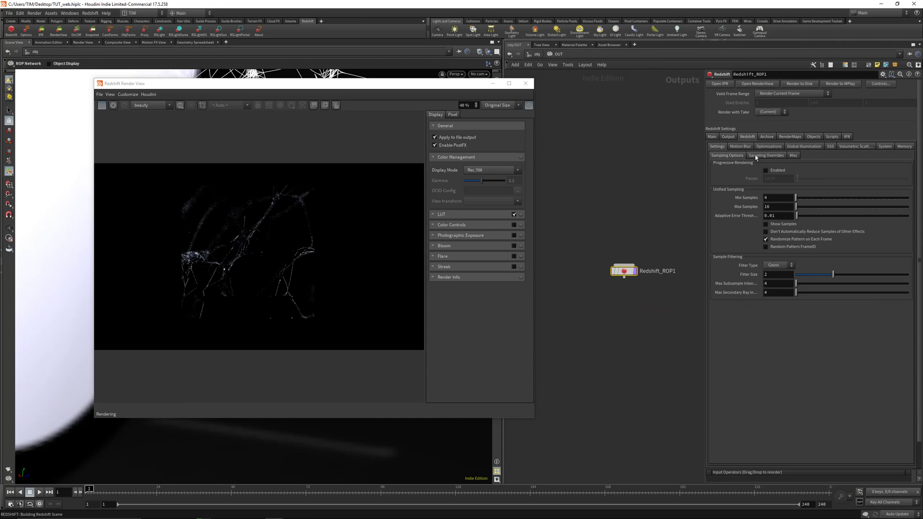
{"action": "left_click", "coordinate": [766, 155]}
{"action": "left_click", "coordinate": [771, 213]}
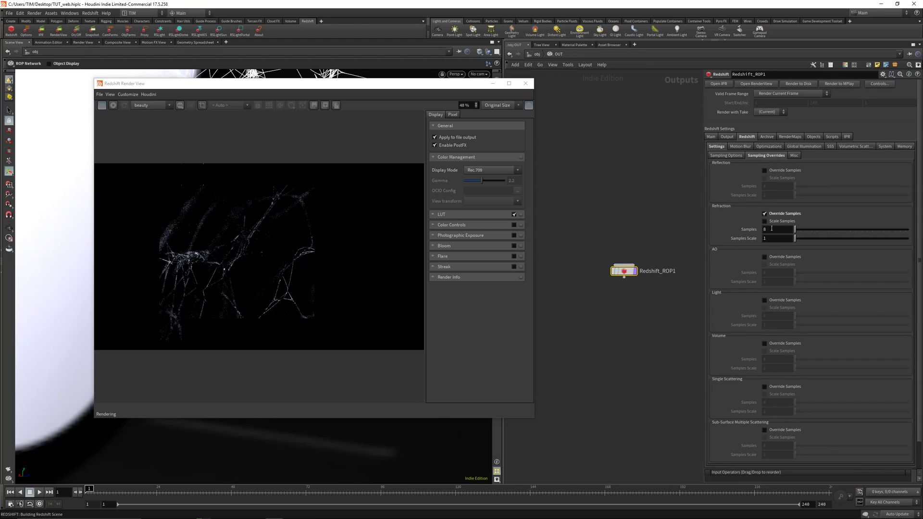
{"action": "left_click", "coordinate": [771, 229]}
{"action": "type", "text": "256"}
{"action": "left_click", "coordinate": [311, 239]}
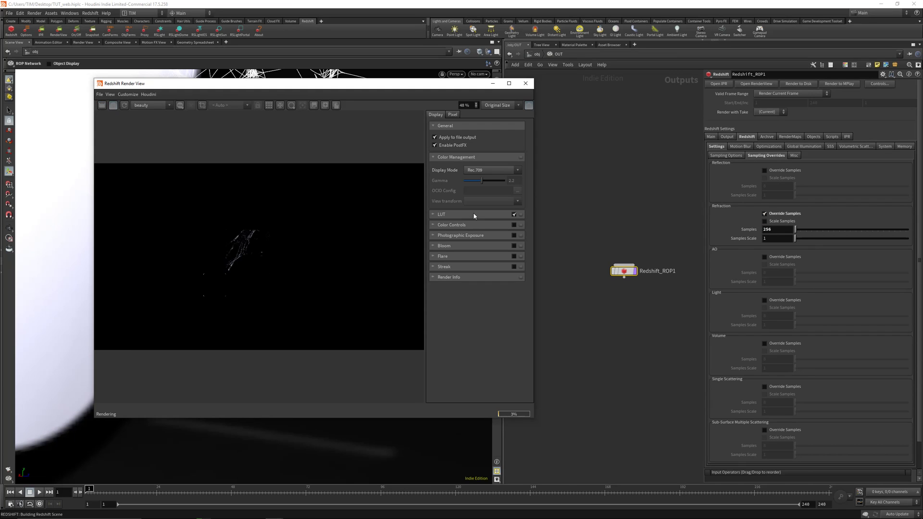
{"action": "left_click", "coordinate": [726, 155]}
{"action": "left_click", "coordinate": [781, 210]}
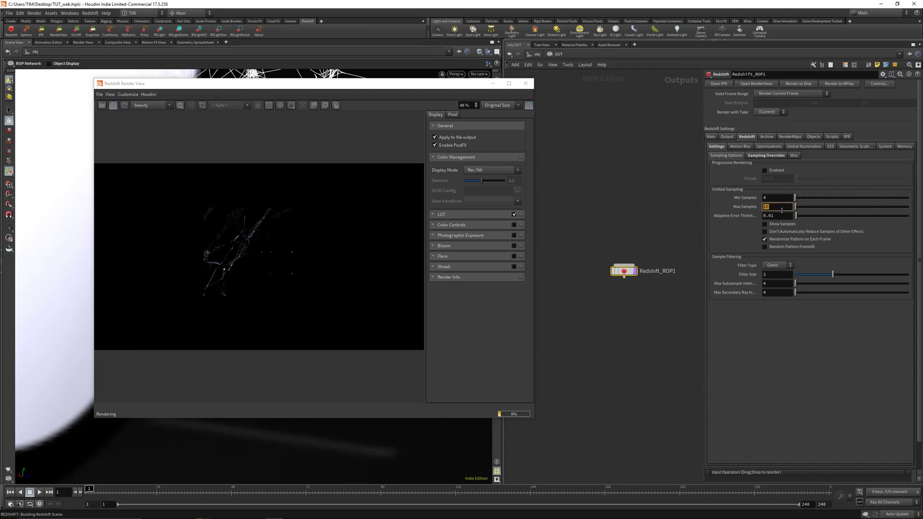
{"action": "type", "text": "64"}
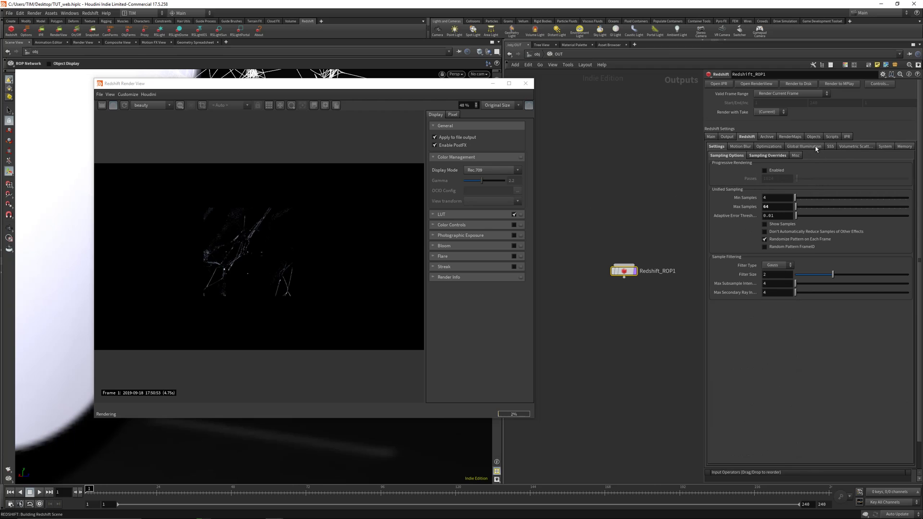
Step: Set primary and secondary GI engines to Brute Force, reducing GI rays to 5
{"action": "left_click", "coordinate": [815, 146]}
{"action": "left_click", "coordinate": [780, 165]}
{"action": "left_click", "coordinate": [773, 192]}
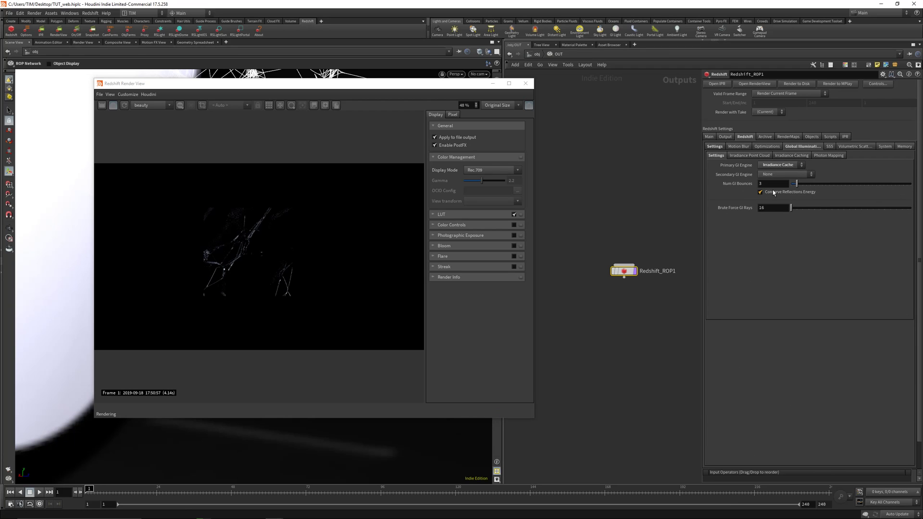
{"action": "left_click", "coordinate": [779, 165]}
{"action": "left_click", "coordinate": [776, 181]}
{"action": "left_click", "coordinate": [786, 174]}
{"action": "left_click", "coordinate": [768, 193]}
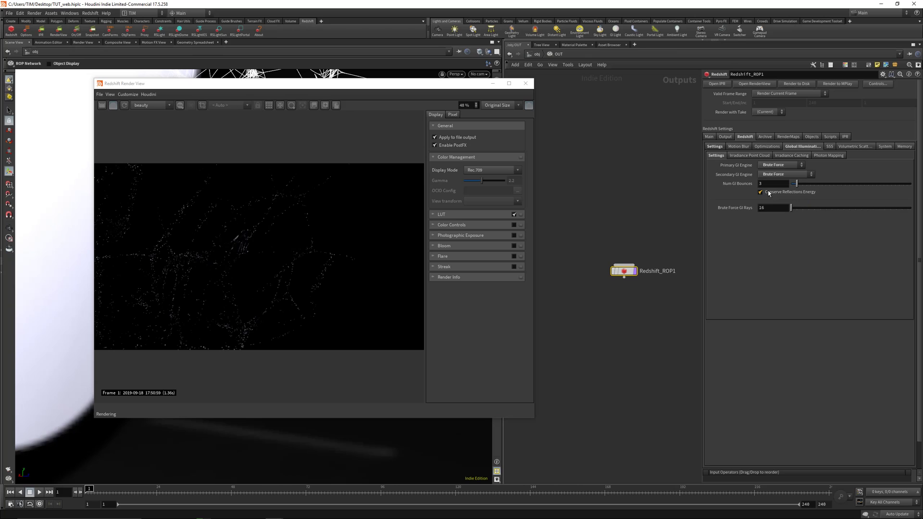
{"action": "double_click", "coordinate": [771, 207]}
{"action": "type", "text": "5"}
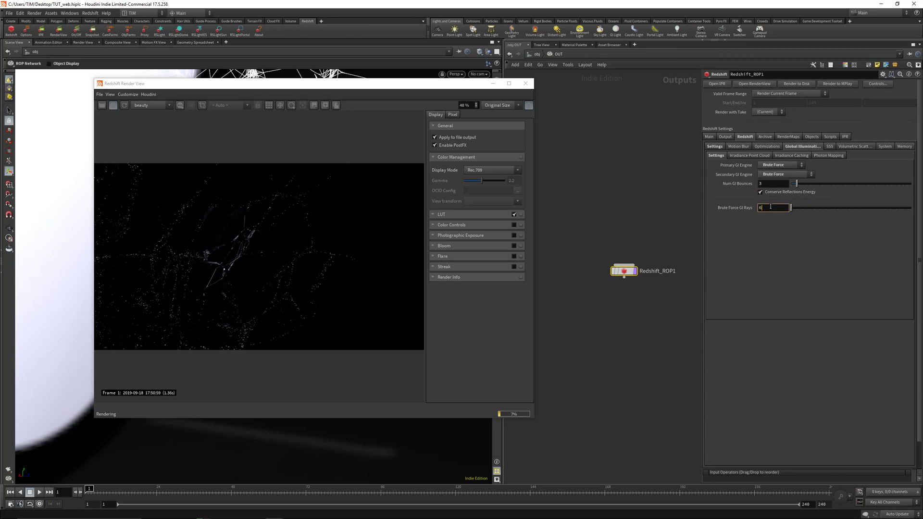
{"action": "key", "text": "Return"}
Step: Restart the Redshift render and enlarge the Render View window
{"action": "left_click", "coordinate": [715, 146]}
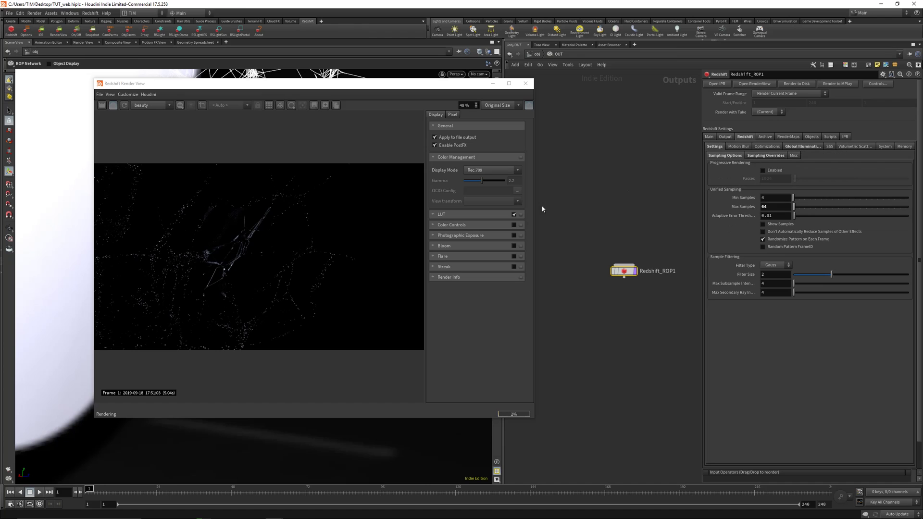
{"action": "scroll", "coordinate": [255, 242], "scroll_direction": "down", "scroll_amount": 2}
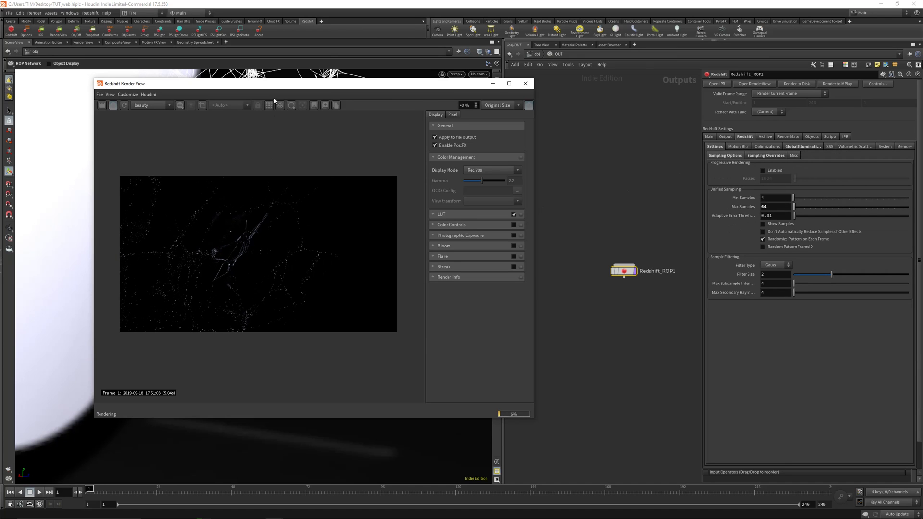
{"action": "left_click_drag", "start_coordinate": [288, 83], "coordinate": [232, 59]}
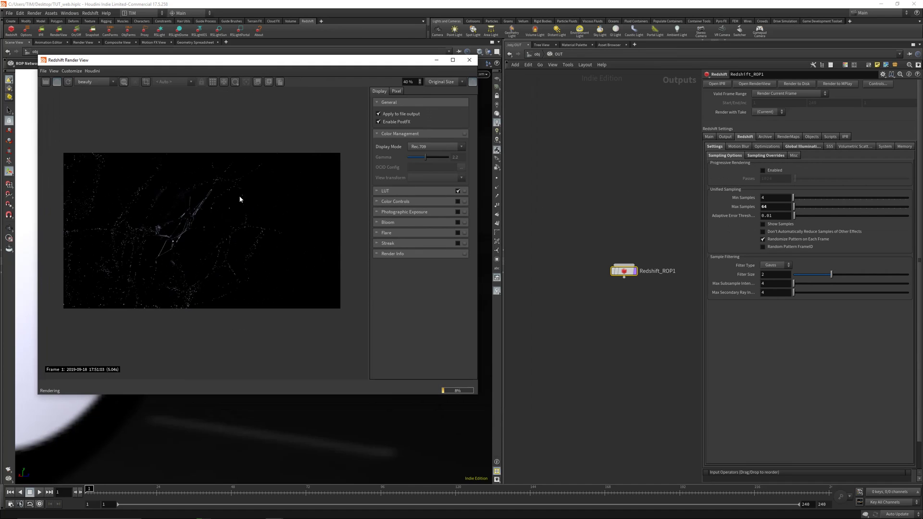
{"action": "left_click", "coordinate": [68, 81]}
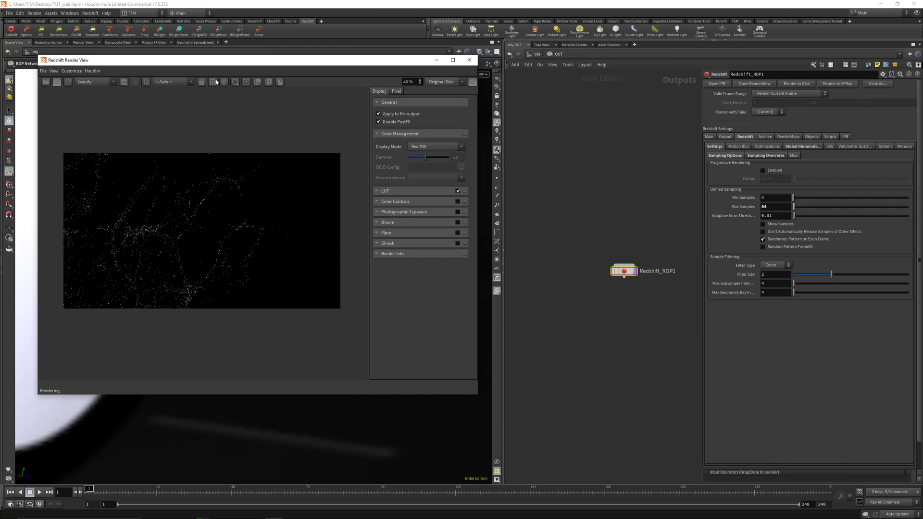
{"action": "left_click", "coordinate": [212, 82]}
{"action": "scroll", "coordinate": [202, 221], "scroll_direction": "up", "scroll_amount": 1}
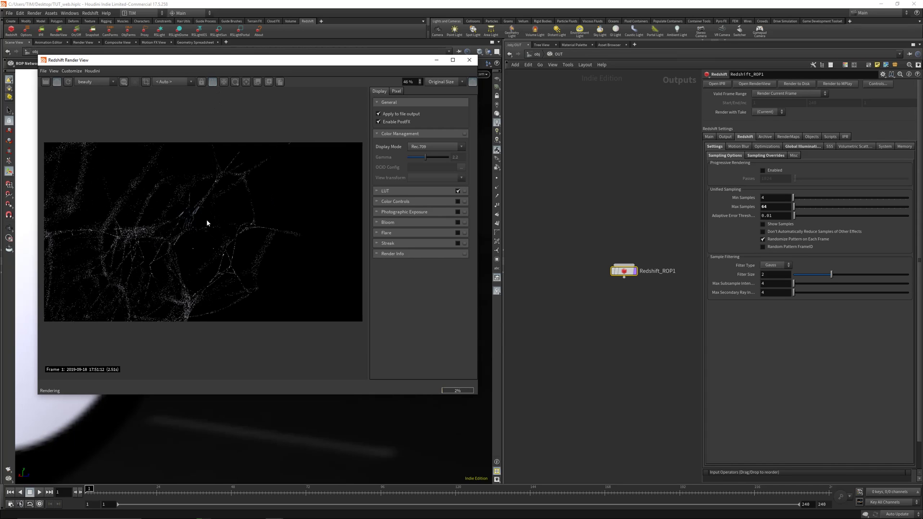
{"action": "left_click_drag", "start_coordinate": [417, 61], "coordinate": [404, 25]}
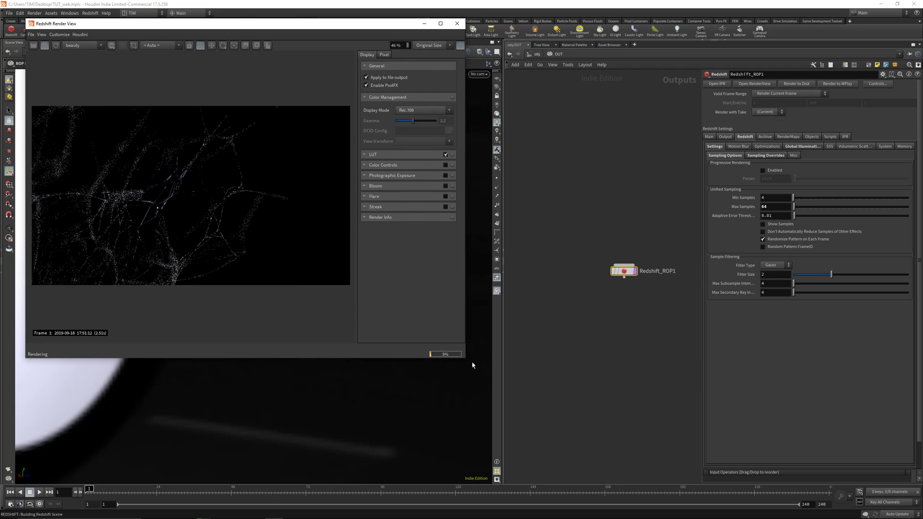
{"action": "left_click_drag", "start_coordinate": [465, 358], "coordinate": [630, 436]}
{"action": "scroll", "coordinate": [287, 224], "scroll_direction": "up", "scroll_amount": 3}
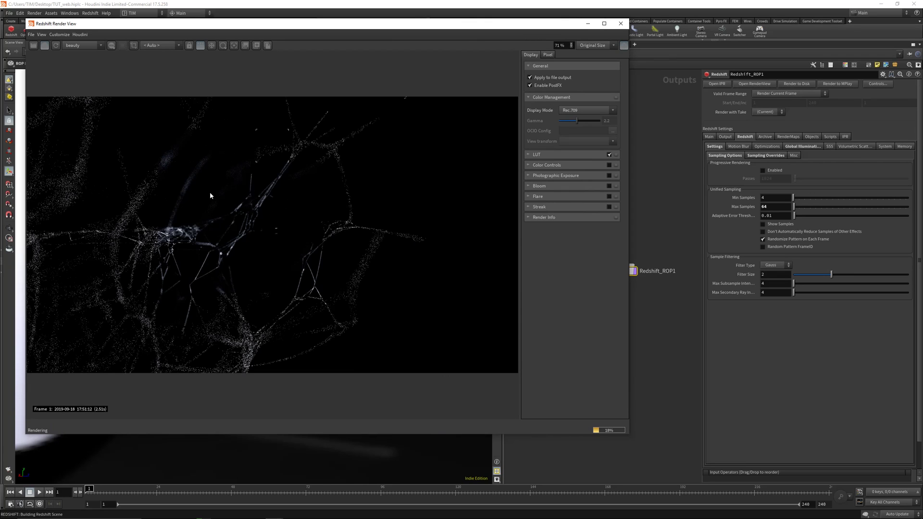
Step: Compare the render with photographic exposure and the LUT toggled off, leaving both enabled
{"action": "left_click", "coordinate": [610, 176]}
{"action": "left_click", "coordinate": [609, 176]}
{"action": "left_click", "coordinate": [609, 175]}
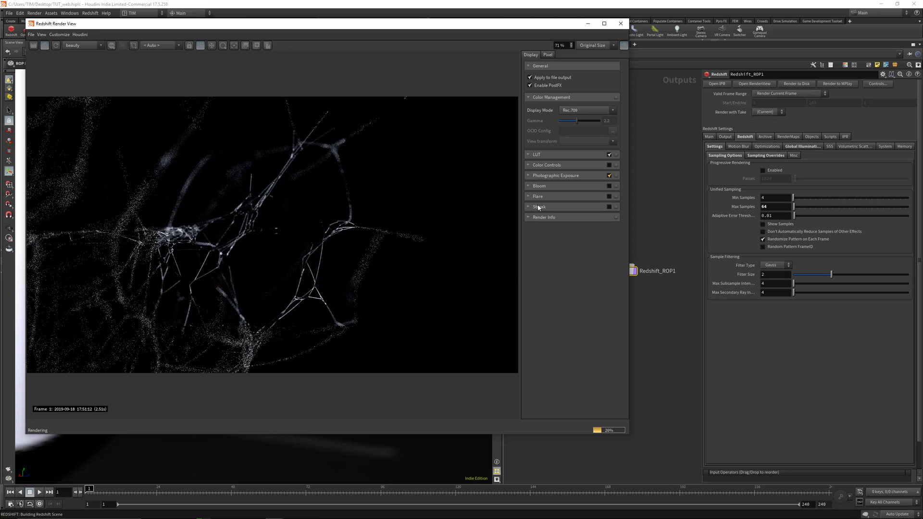
{"action": "left_click", "coordinate": [562, 186]}
{"action": "left_click", "coordinate": [548, 184]}
{"action": "left_click", "coordinate": [560, 154]}
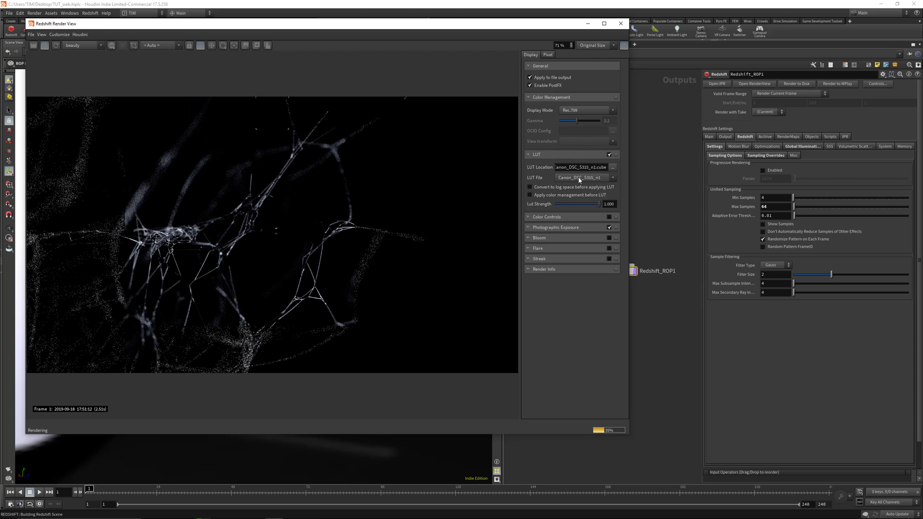
{"action": "left_click", "coordinate": [608, 155]}
{"action": "left_click", "coordinate": [609, 155]}
{"action": "left_click", "coordinate": [541, 155]}
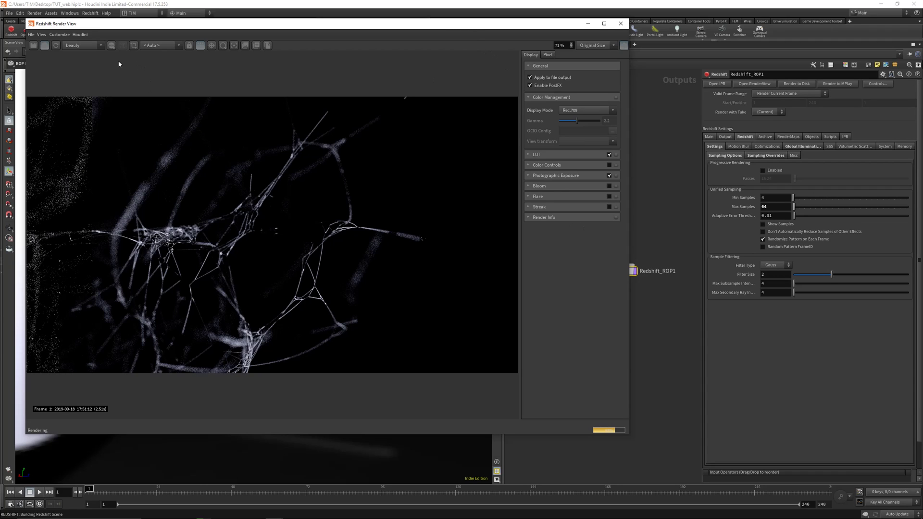
Step: Start a fresh render with Fit Window scaling and shrink the render window to reveal the viewport
{"action": "left_click", "coordinate": [47, 46]}
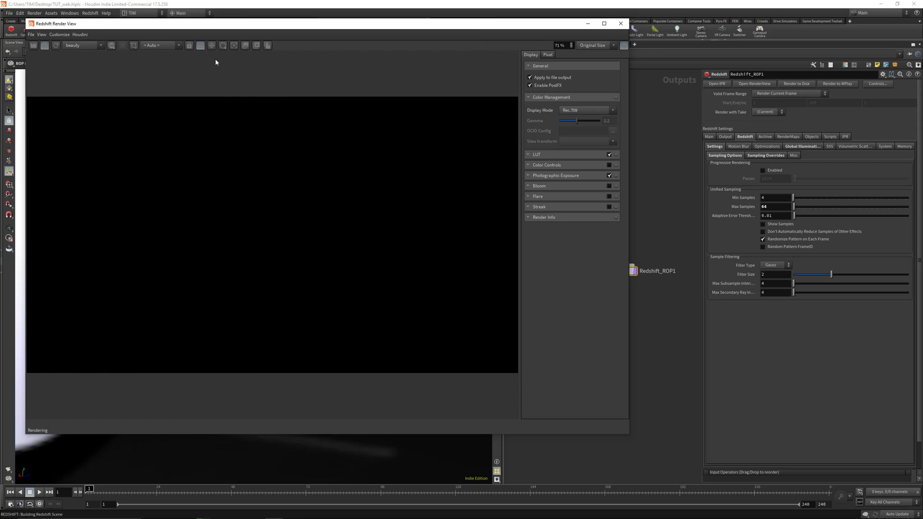
{"action": "left_click", "coordinate": [596, 45]}
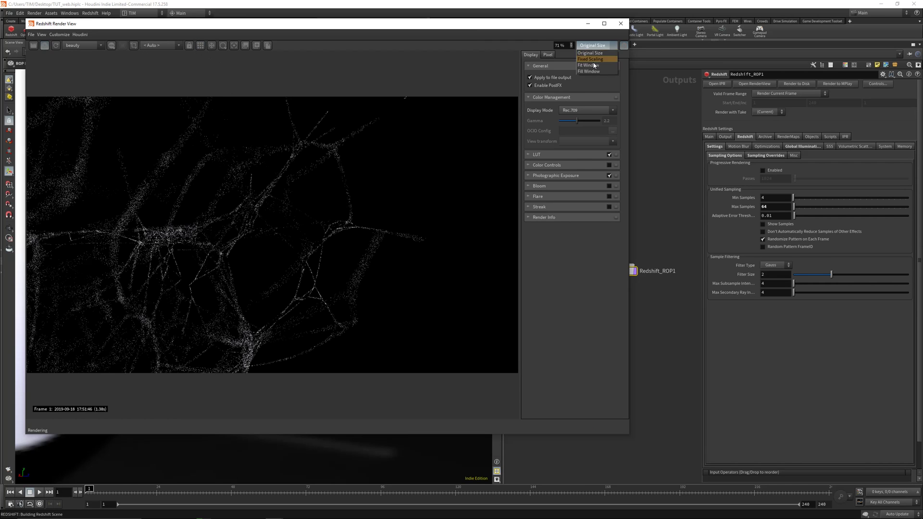
{"action": "left_click", "coordinate": [596, 55]}
{"action": "scroll", "coordinate": [304, 183], "scroll_direction": "down", "scroll_amount": 1}
{"action": "scroll", "coordinate": [304, 183], "scroll_direction": "up", "scroll_amount": 2}
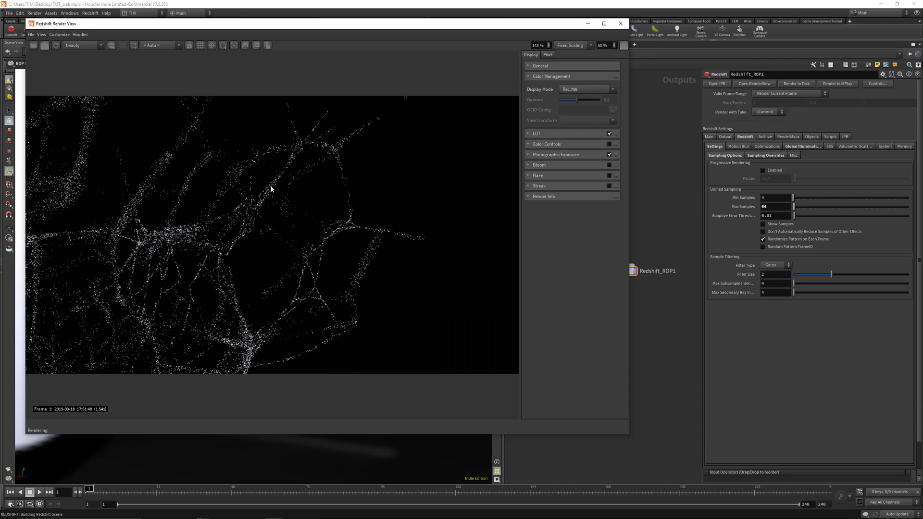
{"action": "left_click_drag", "start_coordinate": [26, 19], "coordinate": [153, 167]}
{"action": "left_click_drag", "start_coordinate": [312, 173], "coordinate": [192, 115]}
{"action": "scroll", "coordinate": [227, 239], "scroll_direction": "down", "scroll_amount": 2}
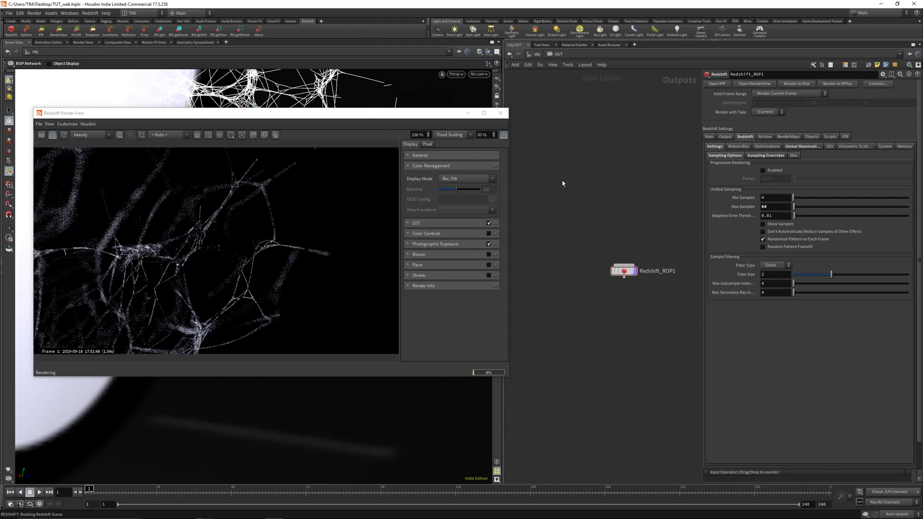
Step: Inside non_uniform_web, change scatter_on_surface's Global Seed to 3.88
{"action": "key", "text": "u"}
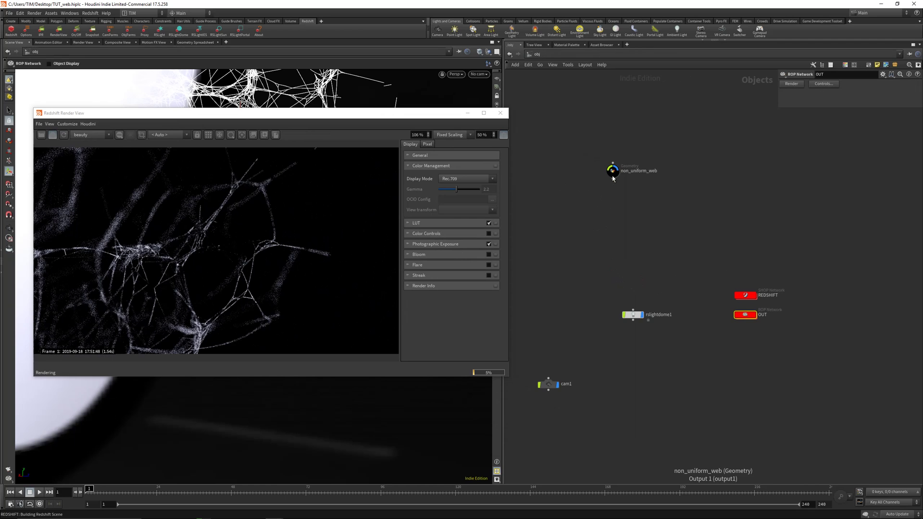
{"action": "scroll", "coordinate": [623, 223], "scroll_direction": "up", "scroll_amount": 3}
{"action": "scroll", "coordinate": [624, 223], "scroll_direction": "down", "scroll_amount": 3}
{"action": "left_click", "coordinate": [629, 310]}
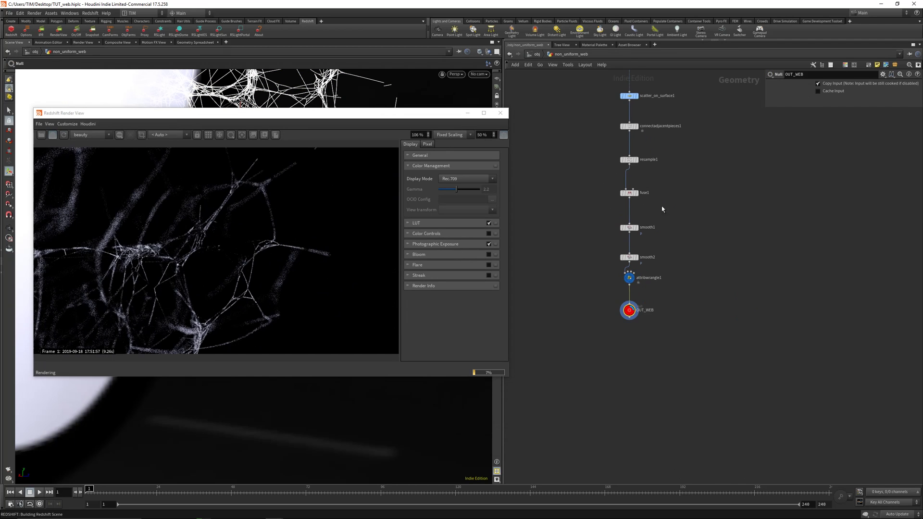
{"action": "middle_click_drag", "start_coordinate": [685, 212], "coordinate": [674, 413]}
{"action": "scroll", "coordinate": [659, 199], "scroll_direction": "up", "scroll_amount": 2}
{"action": "left_click", "coordinate": [694, 188]}
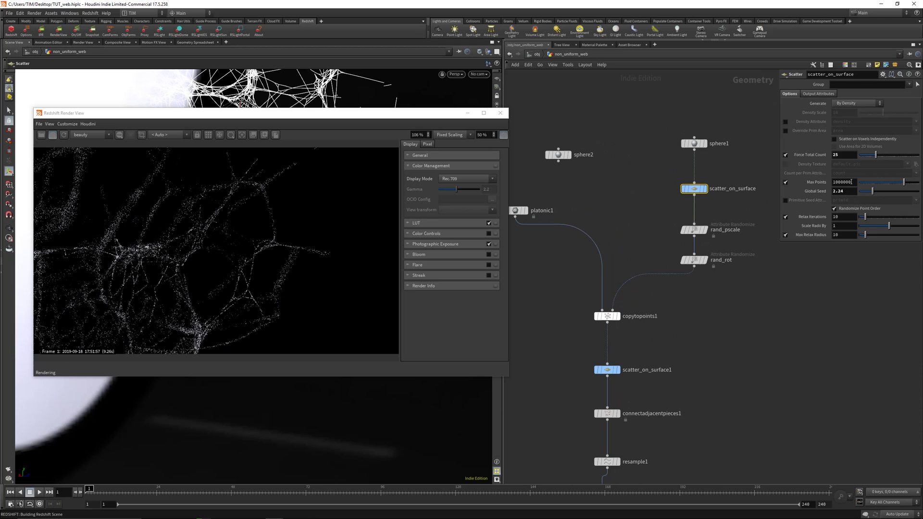
{"action": "left_click_drag", "start_coordinate": [872, 191], "coordinate": [883, 193]}
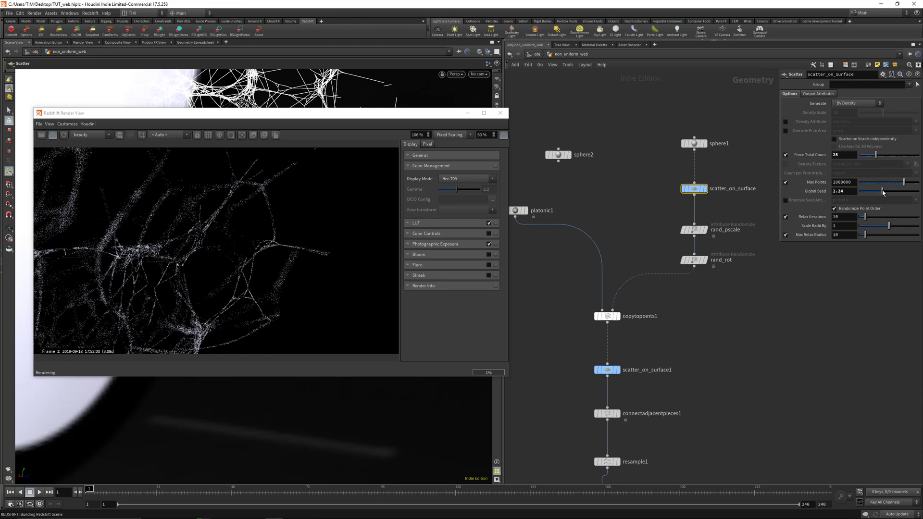
Step: Move the render window aside and look through cam1 in the viewport
{"action": "left_click", "coordinate": [275, 249]}
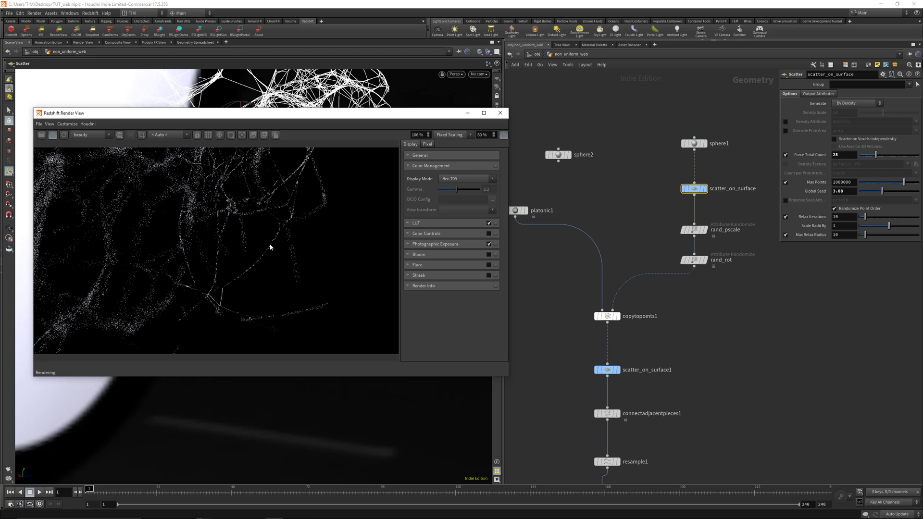
{"action": "left_click_drag", "start_coordinate": [282, 114], "coordinate": [573, 164]}
{"action": "left_click", "coordinate": [479, 74]}
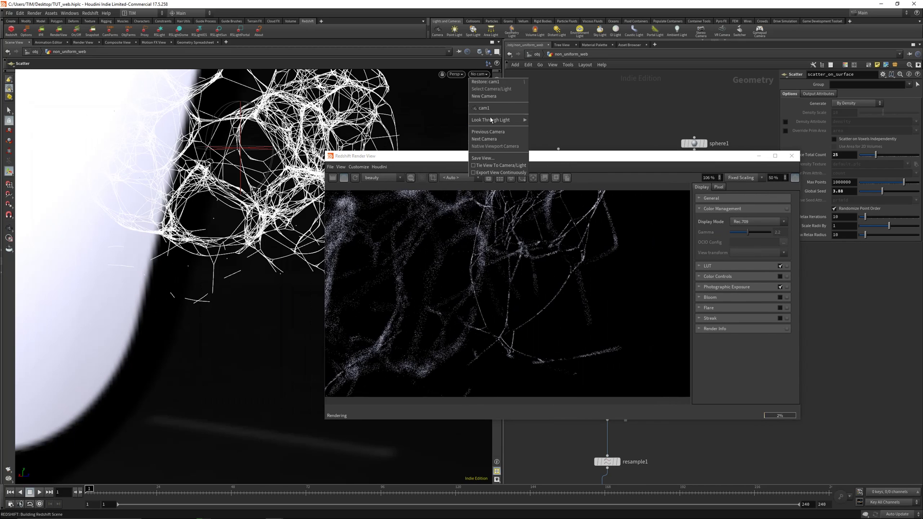
{"action": "left_click", "coordinate": [495, 109]}
Step: Show the render at original size and clear the render region so the full frame re-renders
{"action": "left_click", "coordinate": [446, 164]}
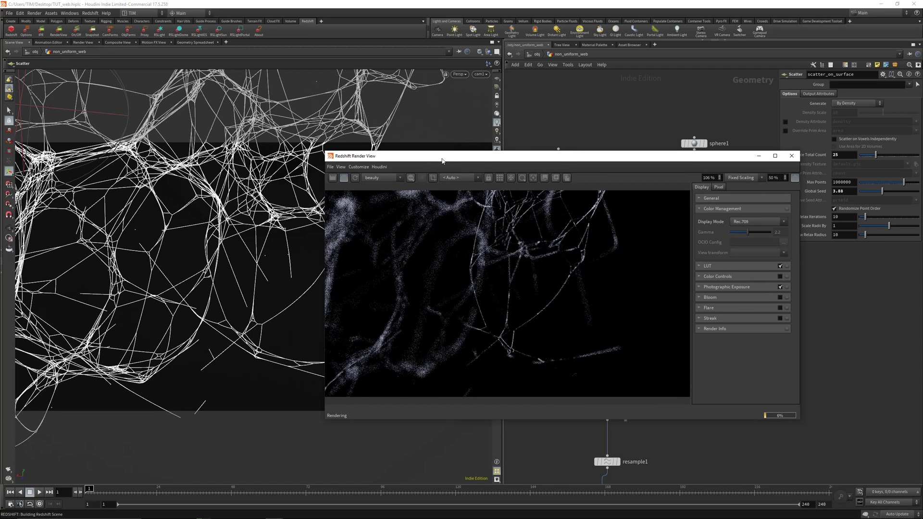
{"action": "left_click_drag", "start_coordinate": [443, 160], "coordinate": [212, 88]}
{"action": "left_click", "coordinate": [523, 106]}
{"action": "left_click", "coordinate": [517, 118]}
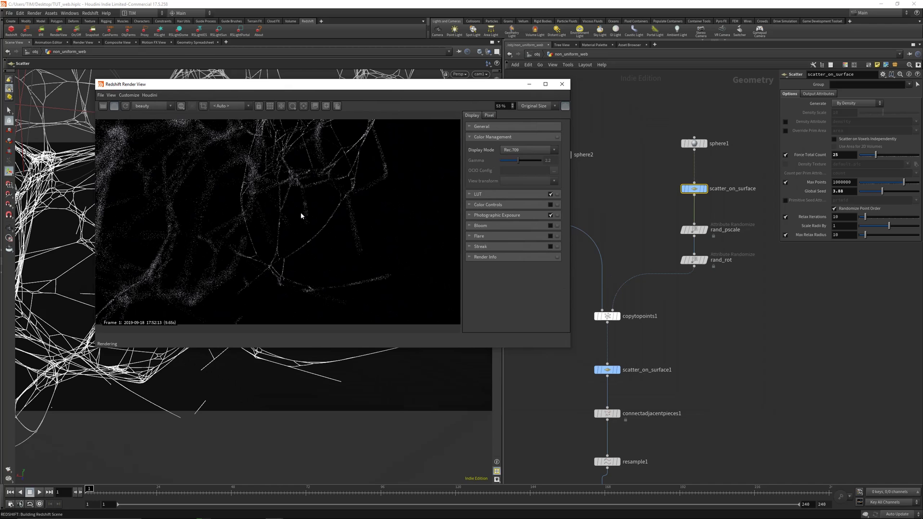
{"action": "scroll", "coordinate": [303, 280], "scroll_direction": "up", "scroll_amount": 1}
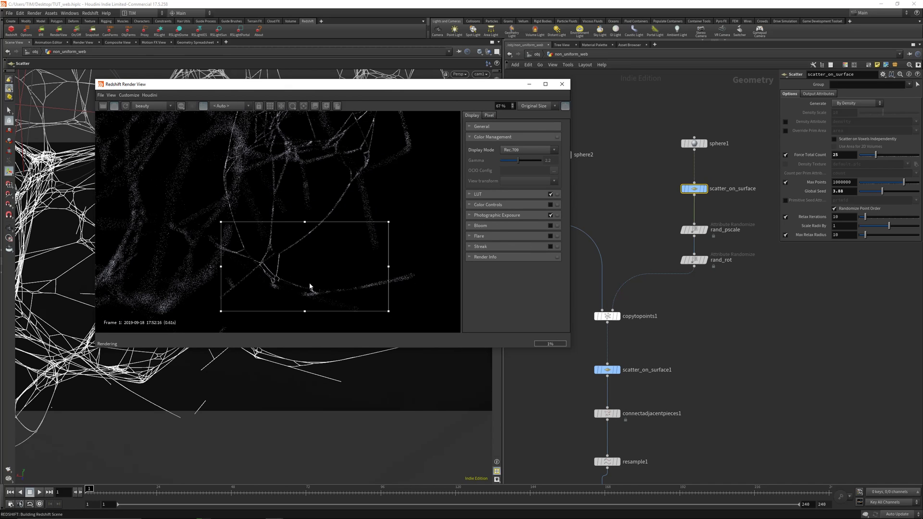
{"action": "scroll", "coordinate": [308, 288], "scroll_direction": "up", "scroll_amount": 1}
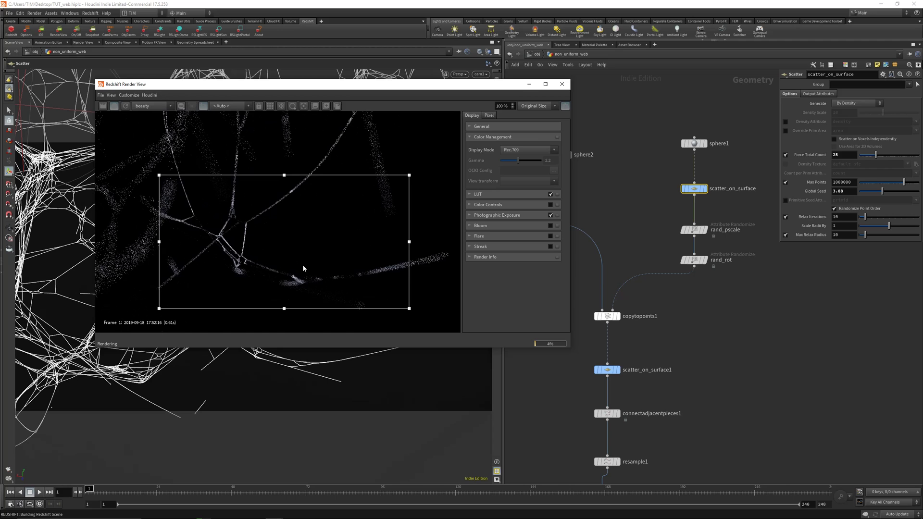
{"action": "scroll", "coordinate": [304, 268], "scroll_direction": "down", "scroll_amount": 2}
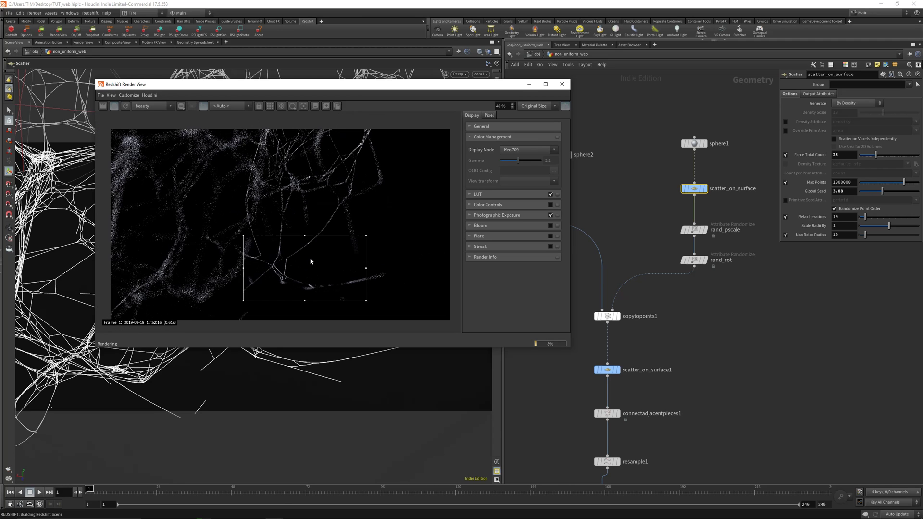
{"action": "scroll", "coordinate": [311, 261], "scroll_direction": "down", "scroll_amount": 1}
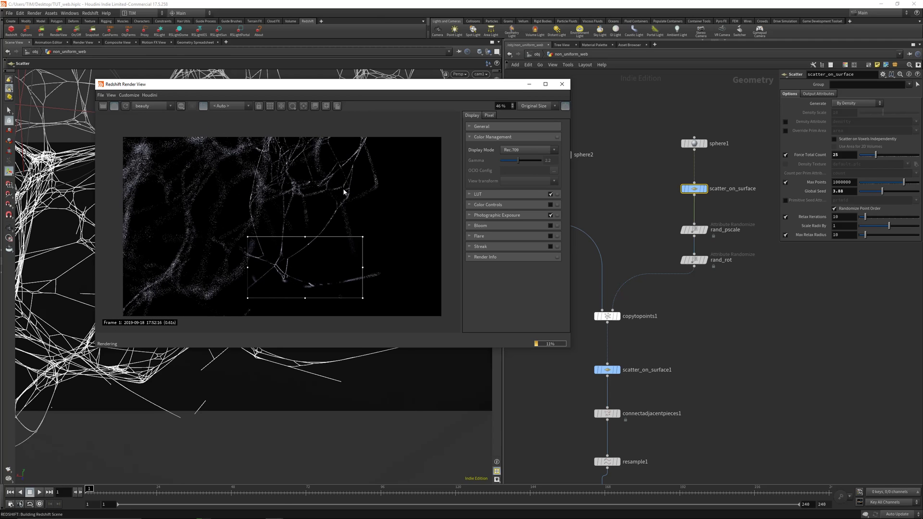
{"action": "left_click", "coordinate": [309, 254]}
{"action": "scroll", "coordinate": [309, 254], "scroll_direction": "up", "scroll_amount": 1}
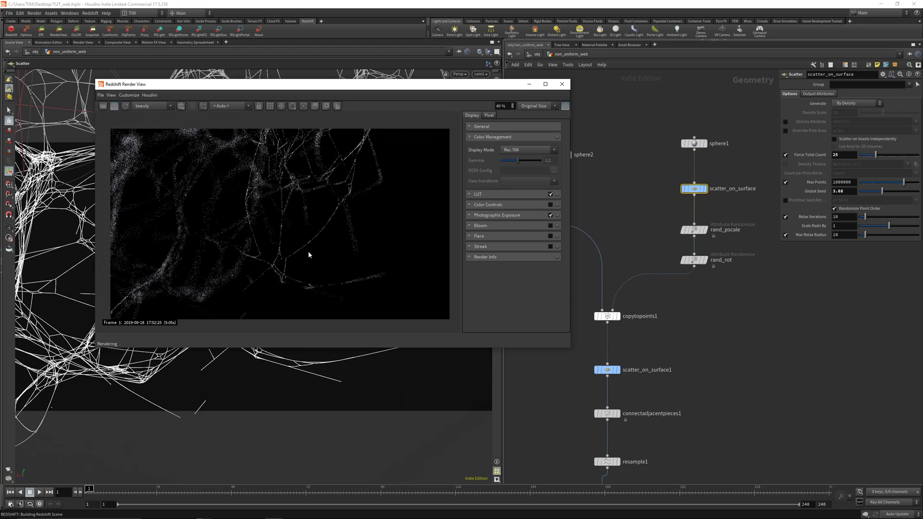
Step: Close the render window and save the scene with Ctrl+S
{"action": "left_click", "coordinate": [562, 84]}
{"action": "scroll", "coordinate": [625, 214], "scroll_direction": "down", "scroll_amount": 3}
{"action": "key", "text": "ctrl+s"}
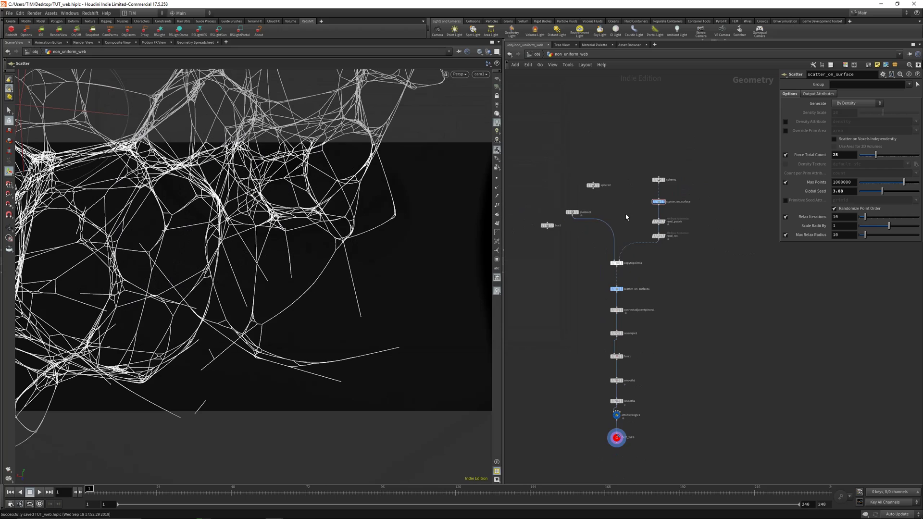
Step: Go up from attribwrangle1 to /obj, deselect non_uniform_web and recentre the object nodes
{"action": "left_click_drag", "start_coordinate": [625, 209], "coordinate": [682, 194]}
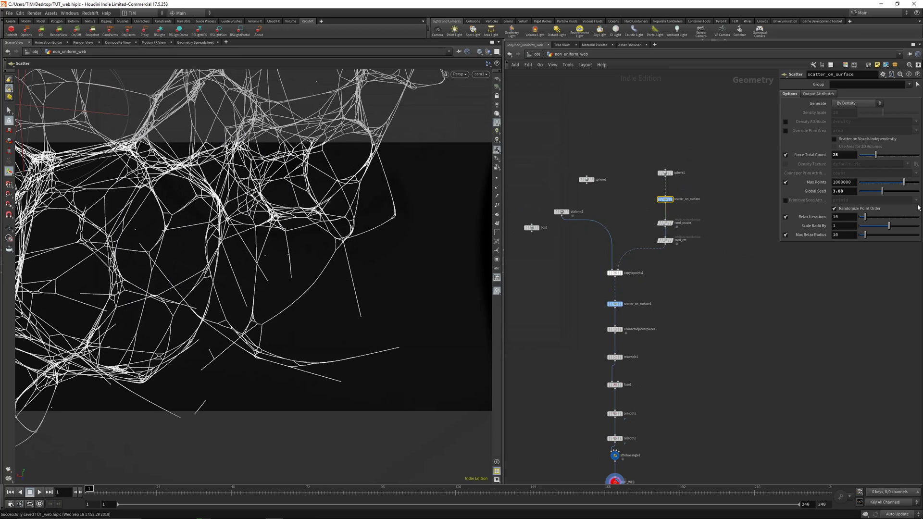
{"action": "scroll", "coordinate": [696, 268], "scroll_direction": "down", "scroll_amount": 2}
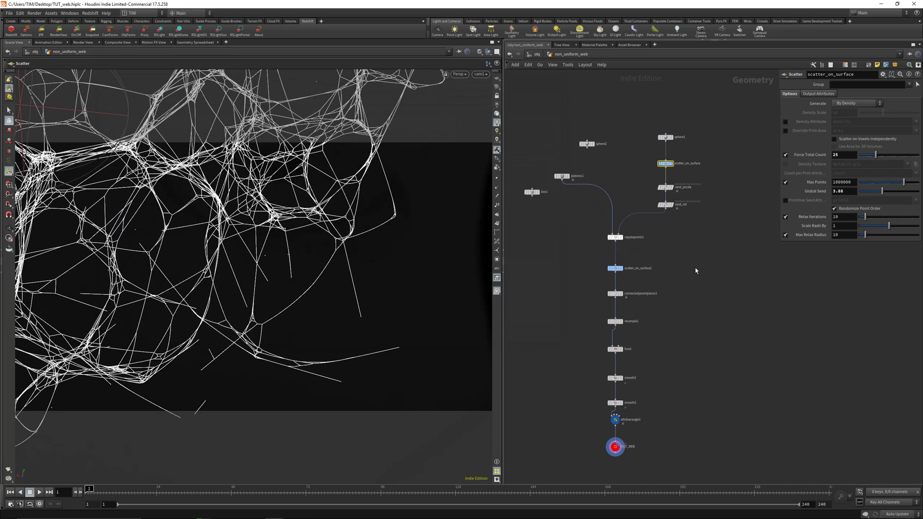
{"action": "scroll", "coordinate": [596, 424], "scroll_direction": "up", "scroll_amount": 2}
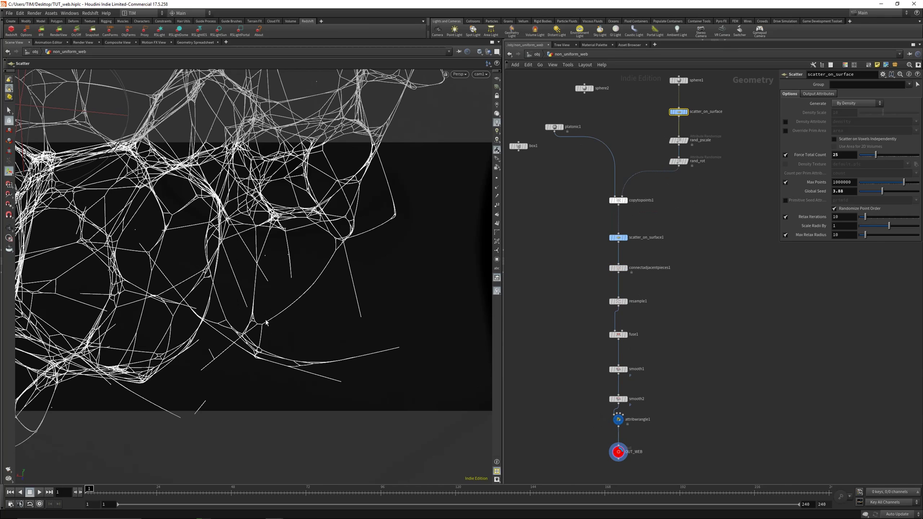
{"action": "left_click", "coordinate": [618, 419]}
{"action": "key", "text": "u"}
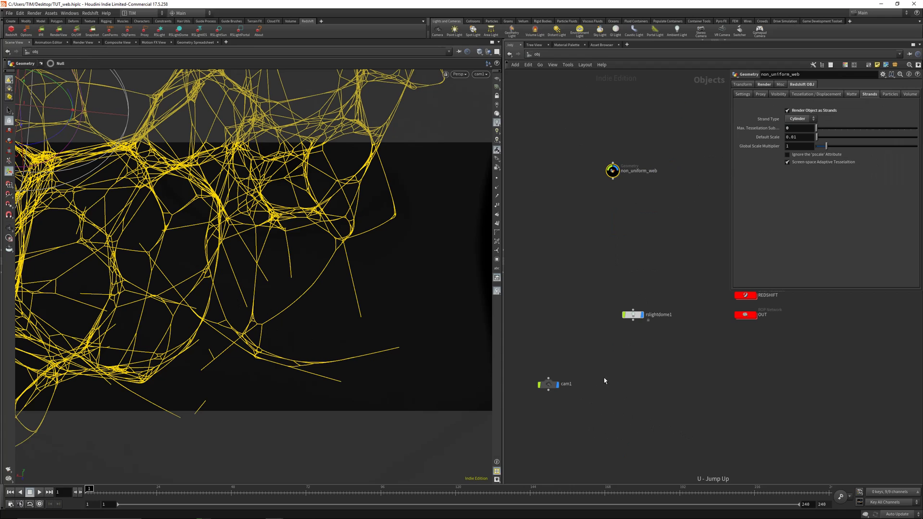
{"action": "left_click", "coordinate": [651, 225]}
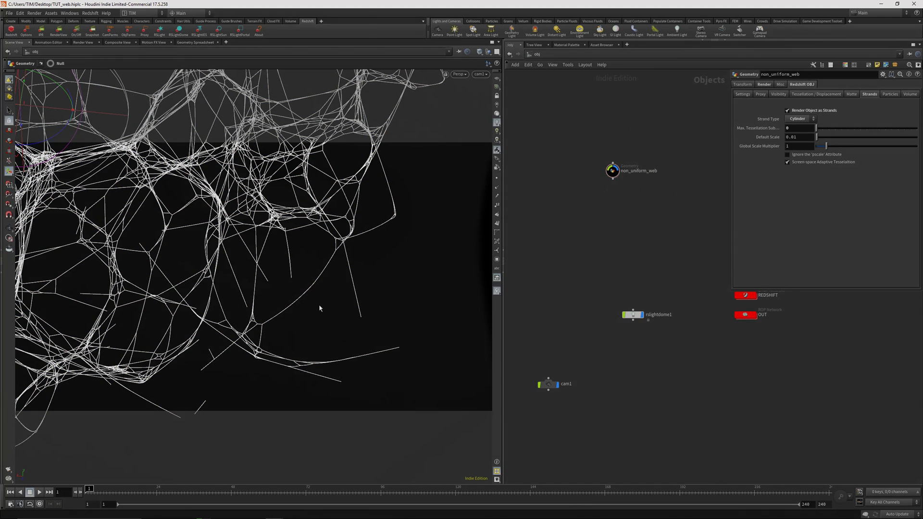
{"action": "middle_click_drag", "start_coordinate": [653, 297], "coordinate": [622, 290]}
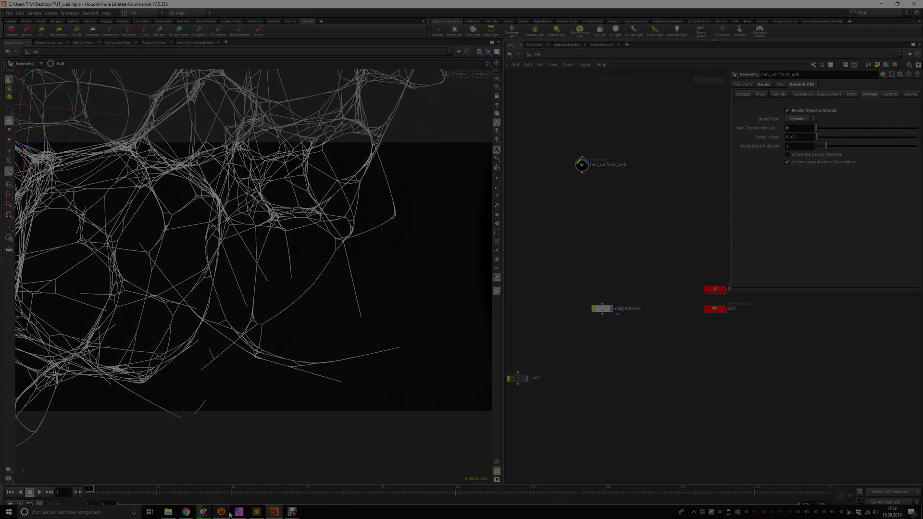
Step: Switch to the portfolio Work page window in Chrome via its taskbar preview
{"action": "mouse_move", "coordinate": [189, 514]}
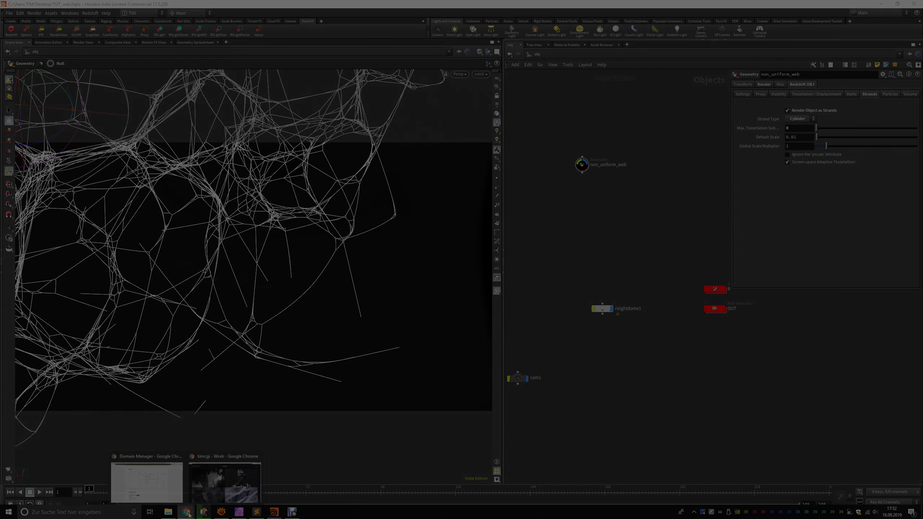
{"action": "left_click", "coordinate": [225, 480]}
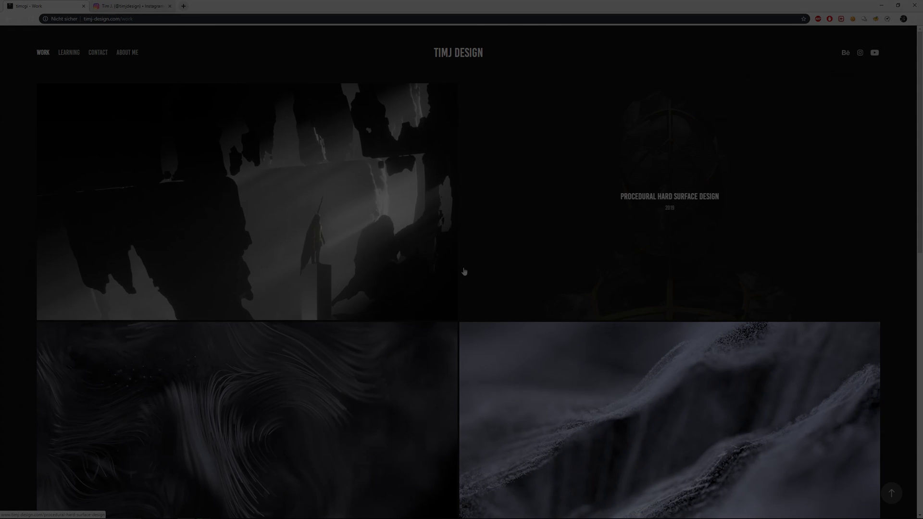